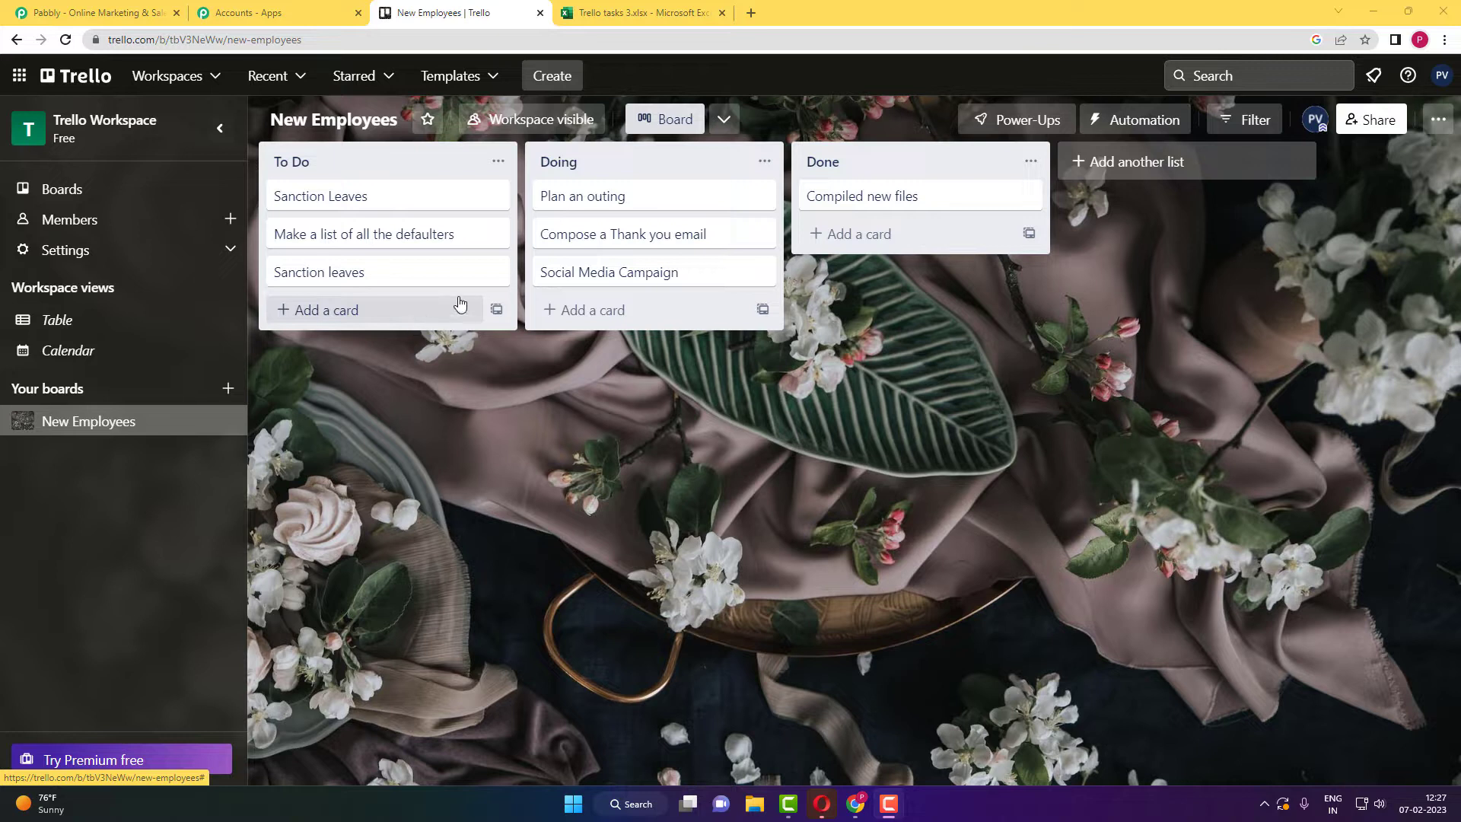
# Add a card titled "Make a presentation" to the To Do list of the New Employees board
pyautogui.click(408, 309)
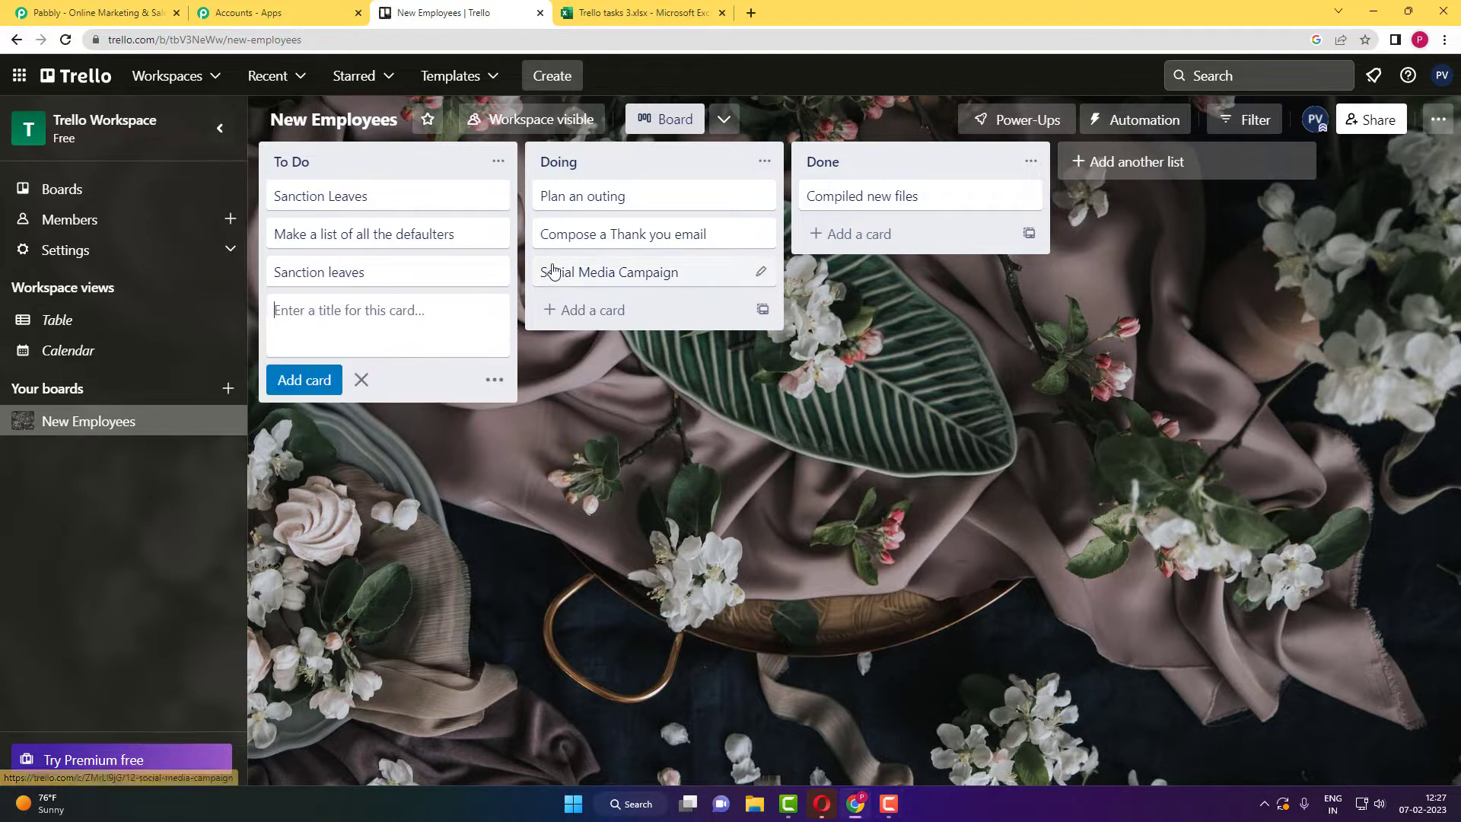
pyautogui.write('Make a presentation')
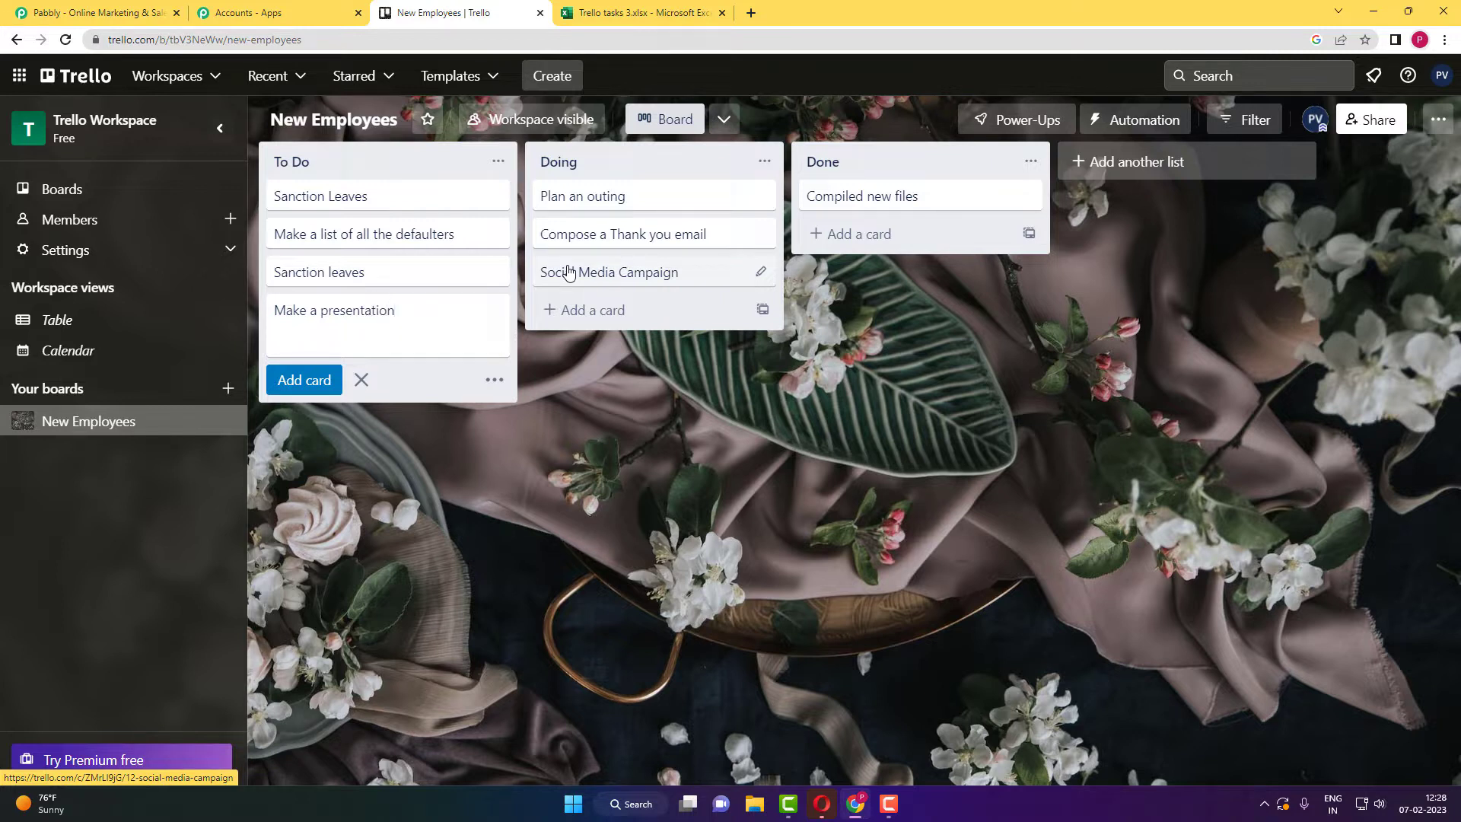
pyautogui.press('Return')
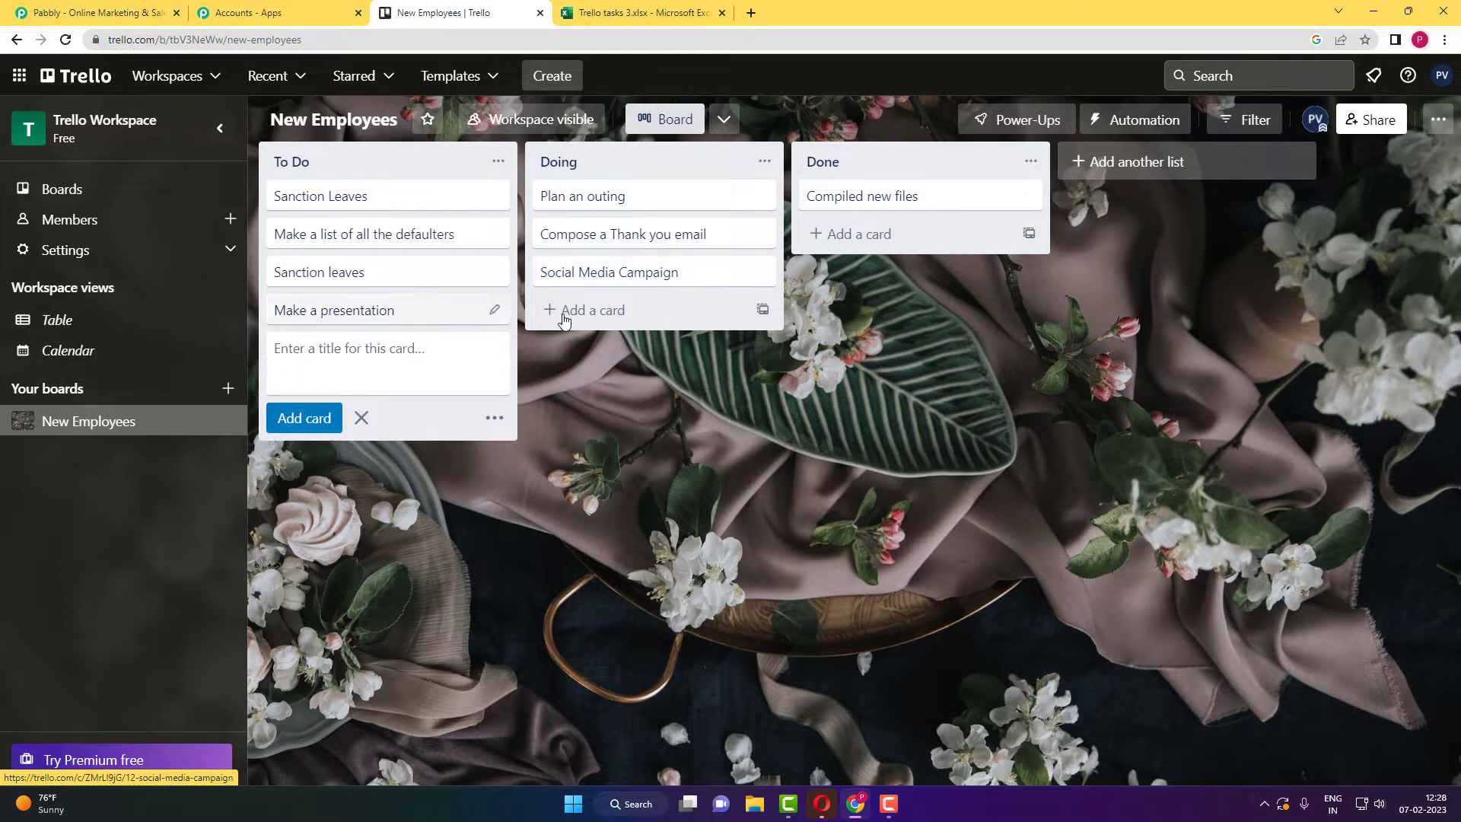
pyautogui.click(371, 403)
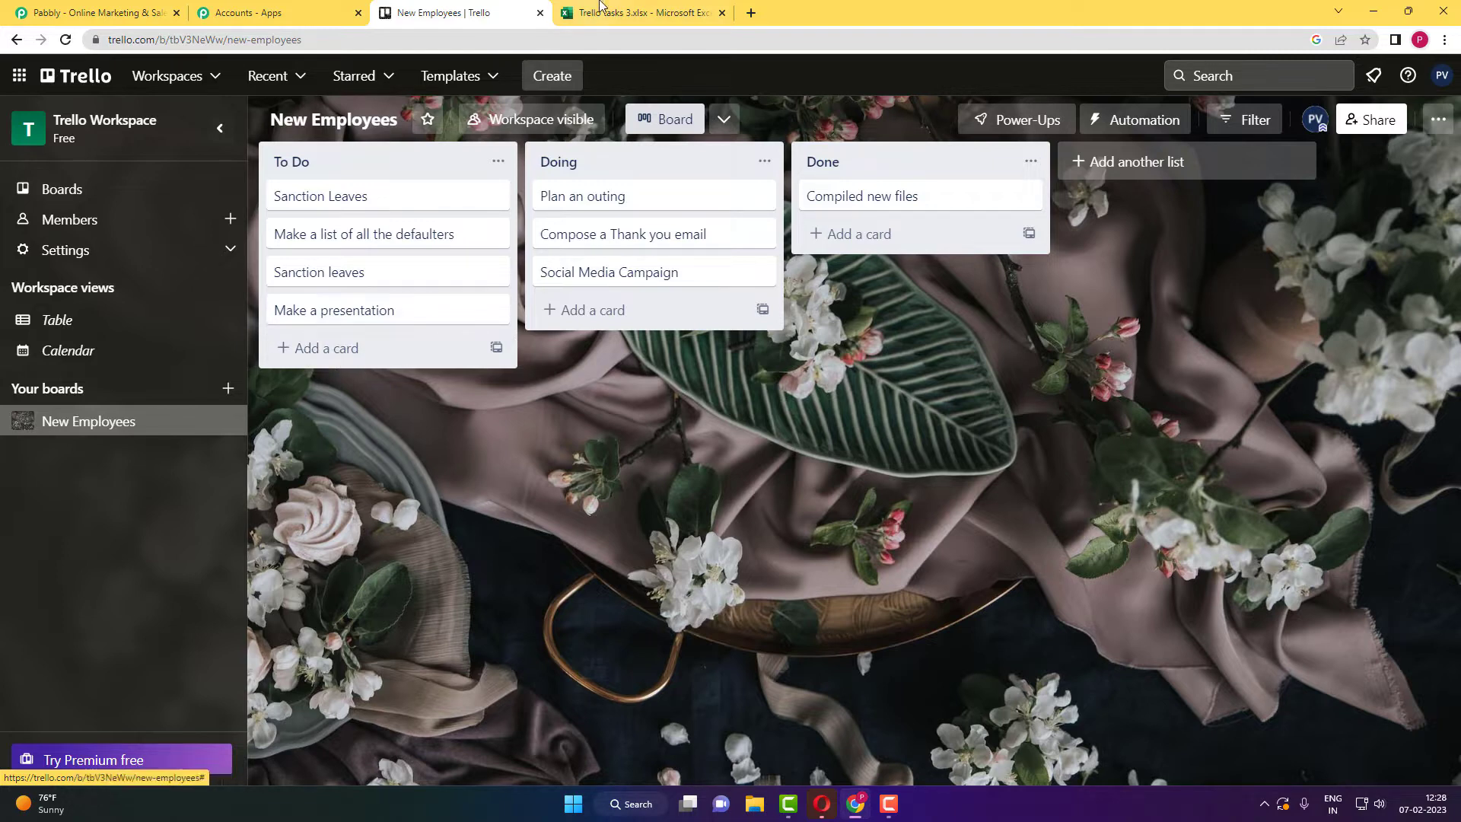
# Check the Trello tasks 3 workbook in Excel for the new card's row, and return to the Trello board
pyautogui.click(643, 13)
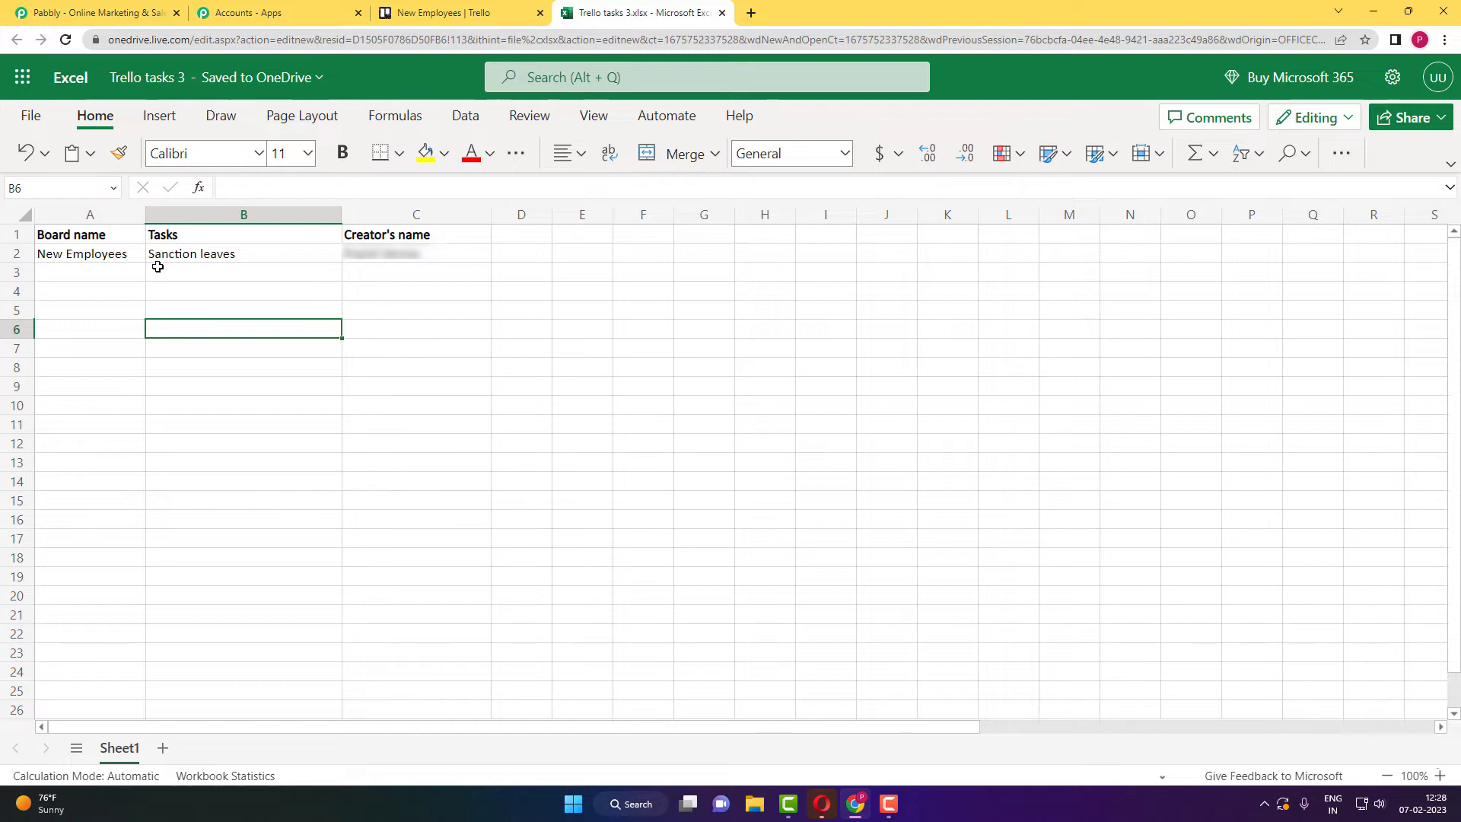
pyautogui.click(124, 271)
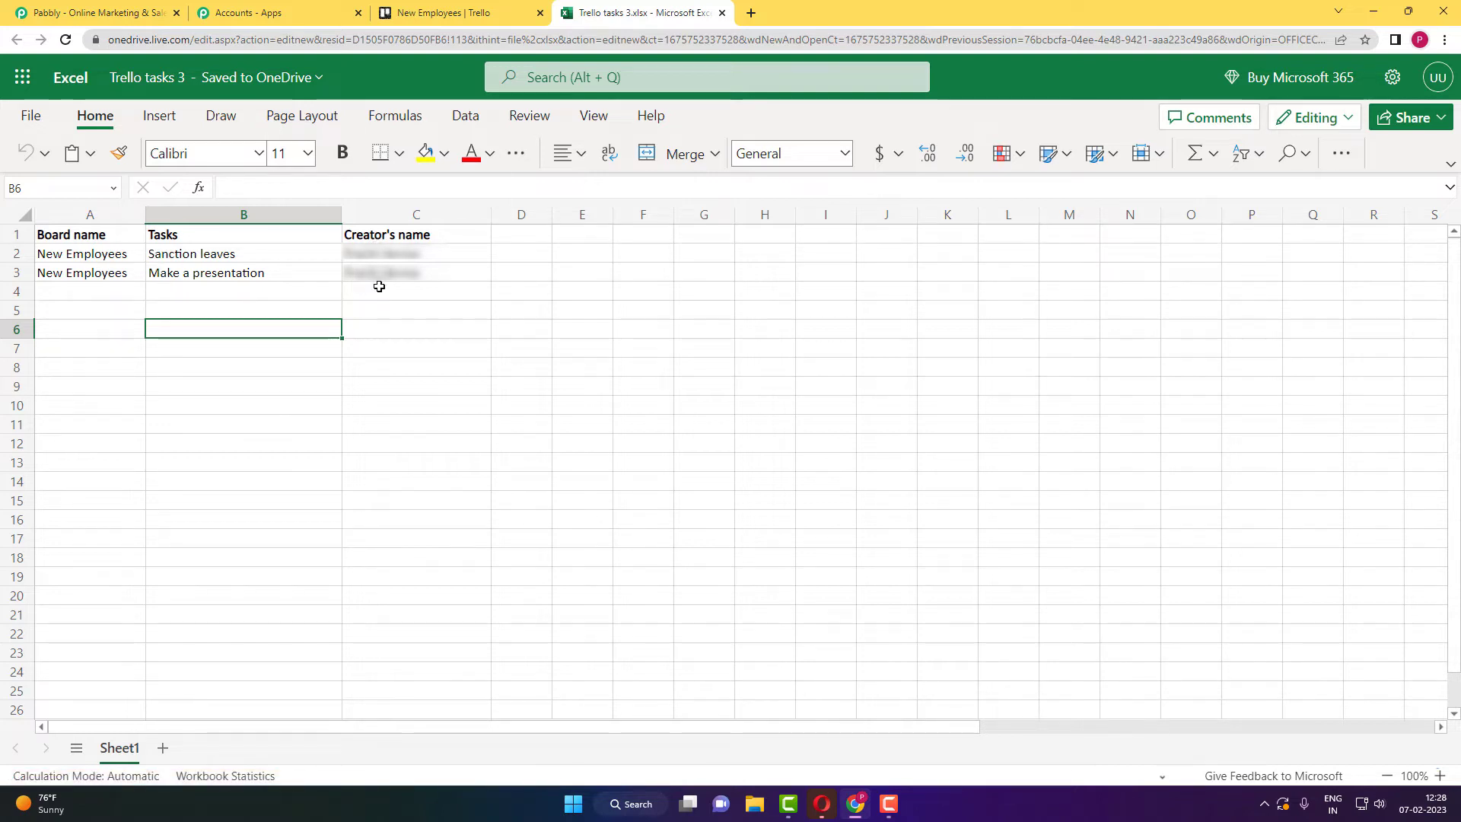
pyautogui.click(432, 7)
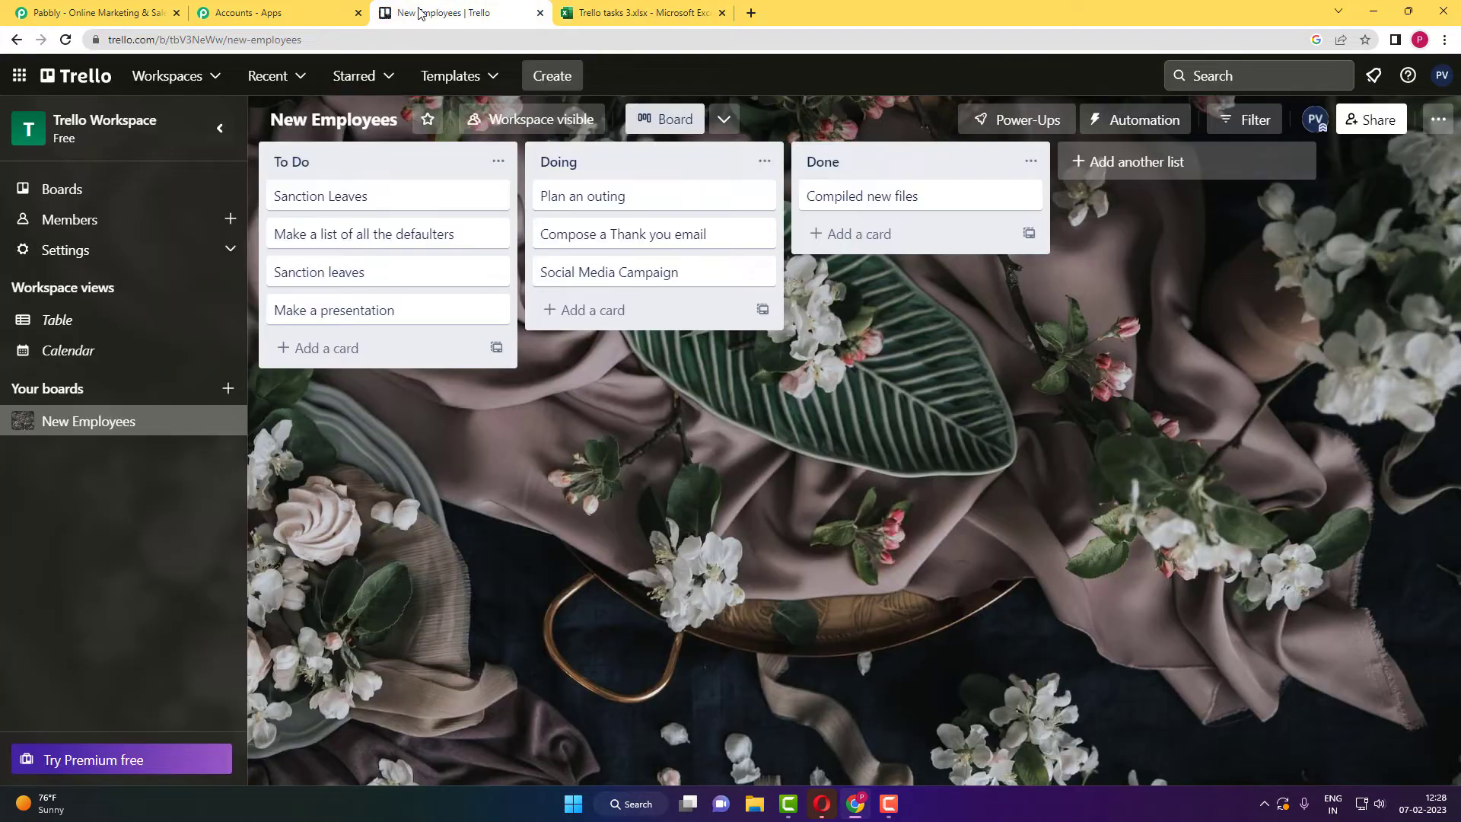
# Switch to the Pabbly website, sign in and open Pabbly Connect from the available apps
pyautogui.click(138, 7)
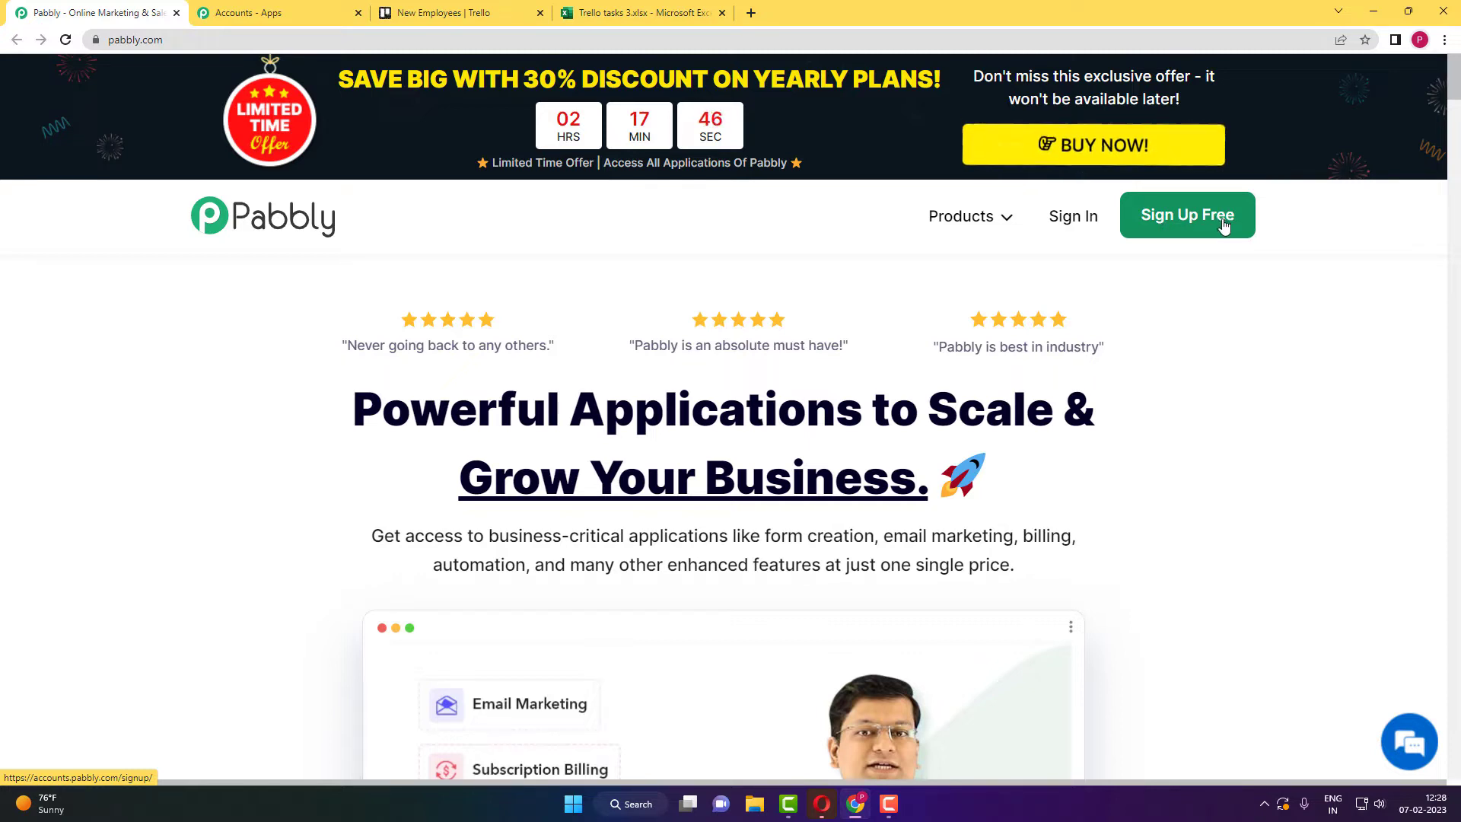
pyautogui.click(1065, 220)
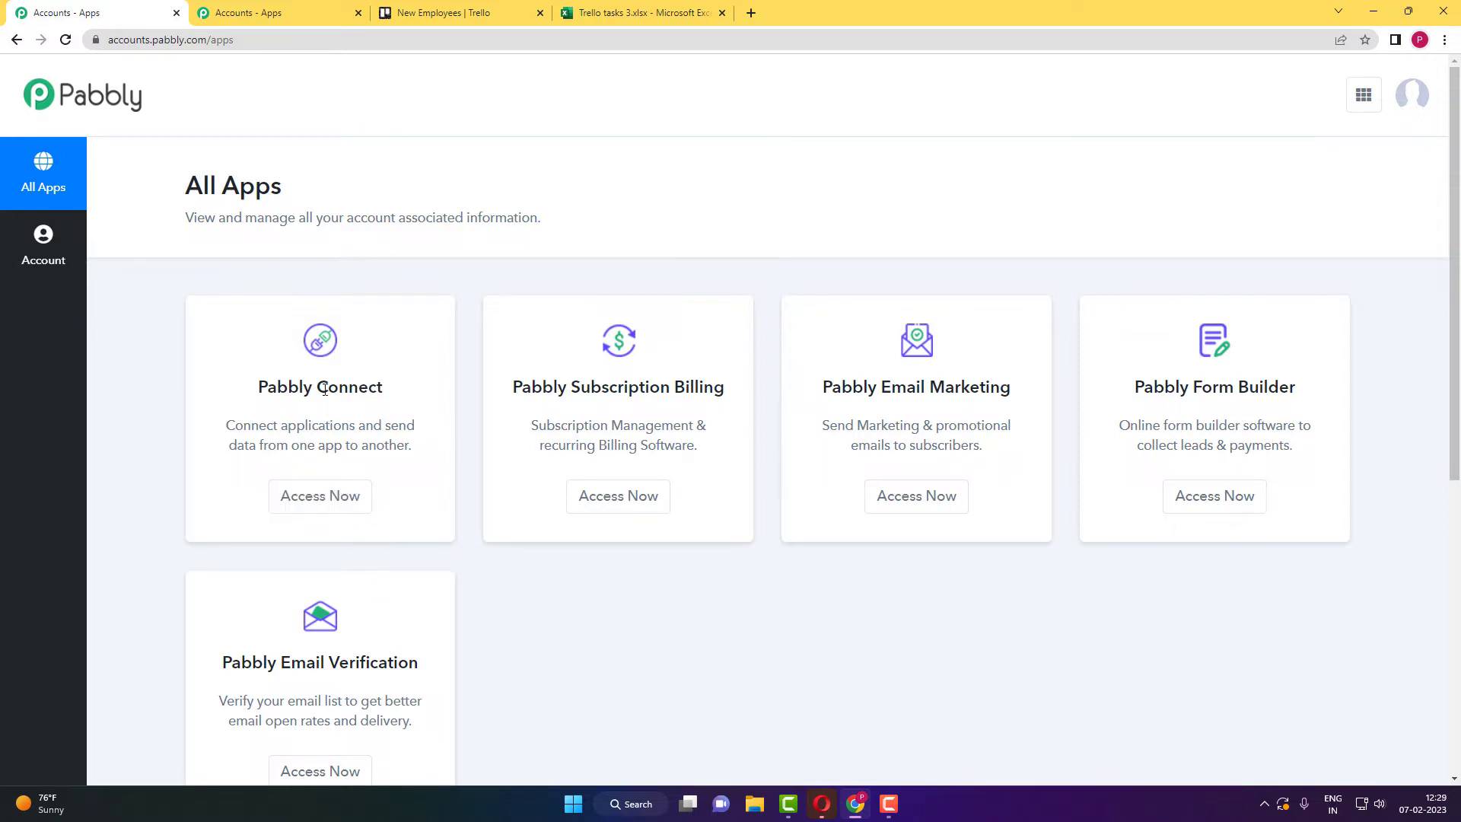
pyautogui.click(332, 511)
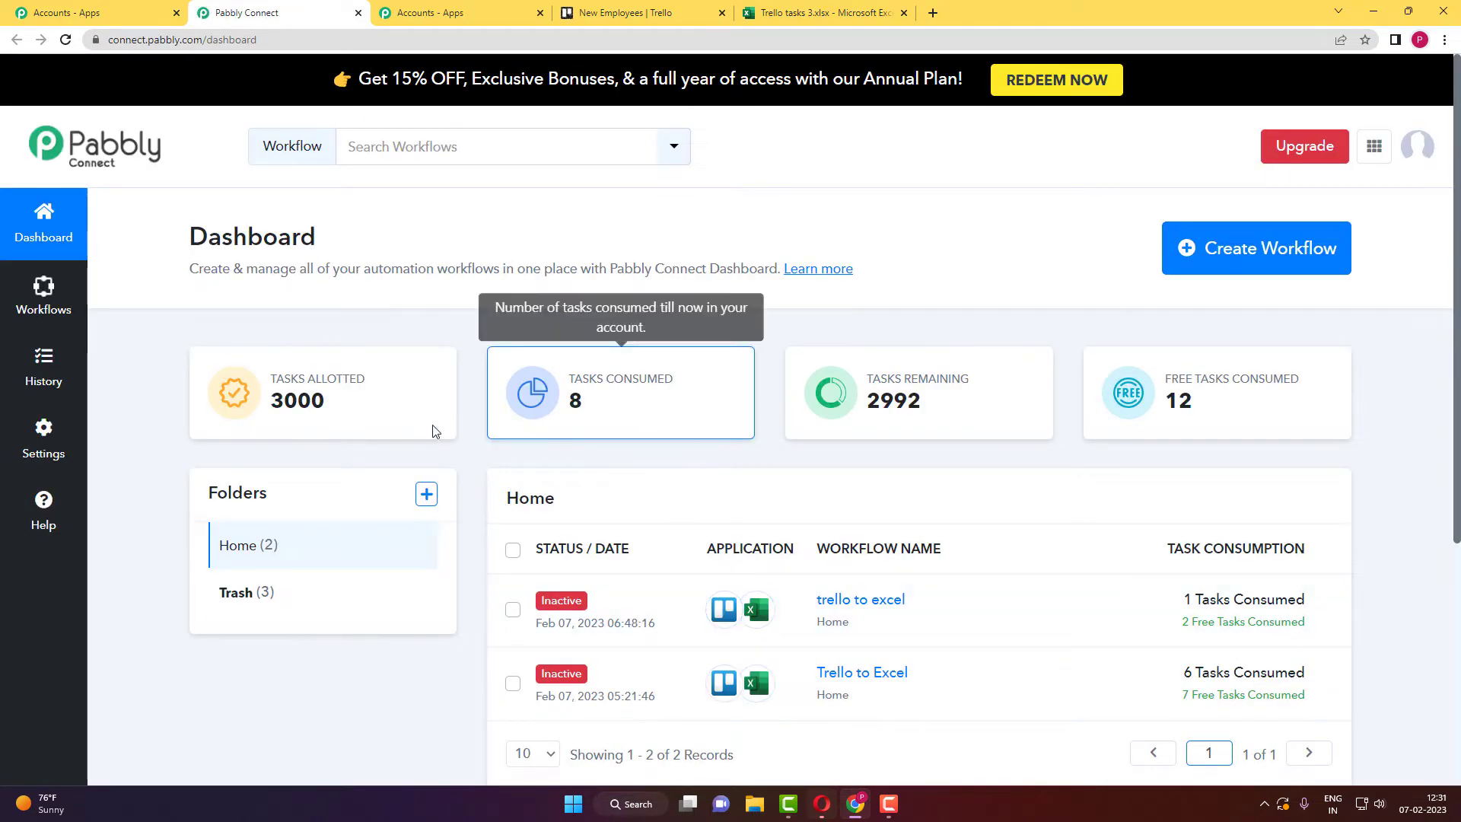
# Create a new workflow named "Trello cards to Excel"
pyautogui.click(1217, 259)
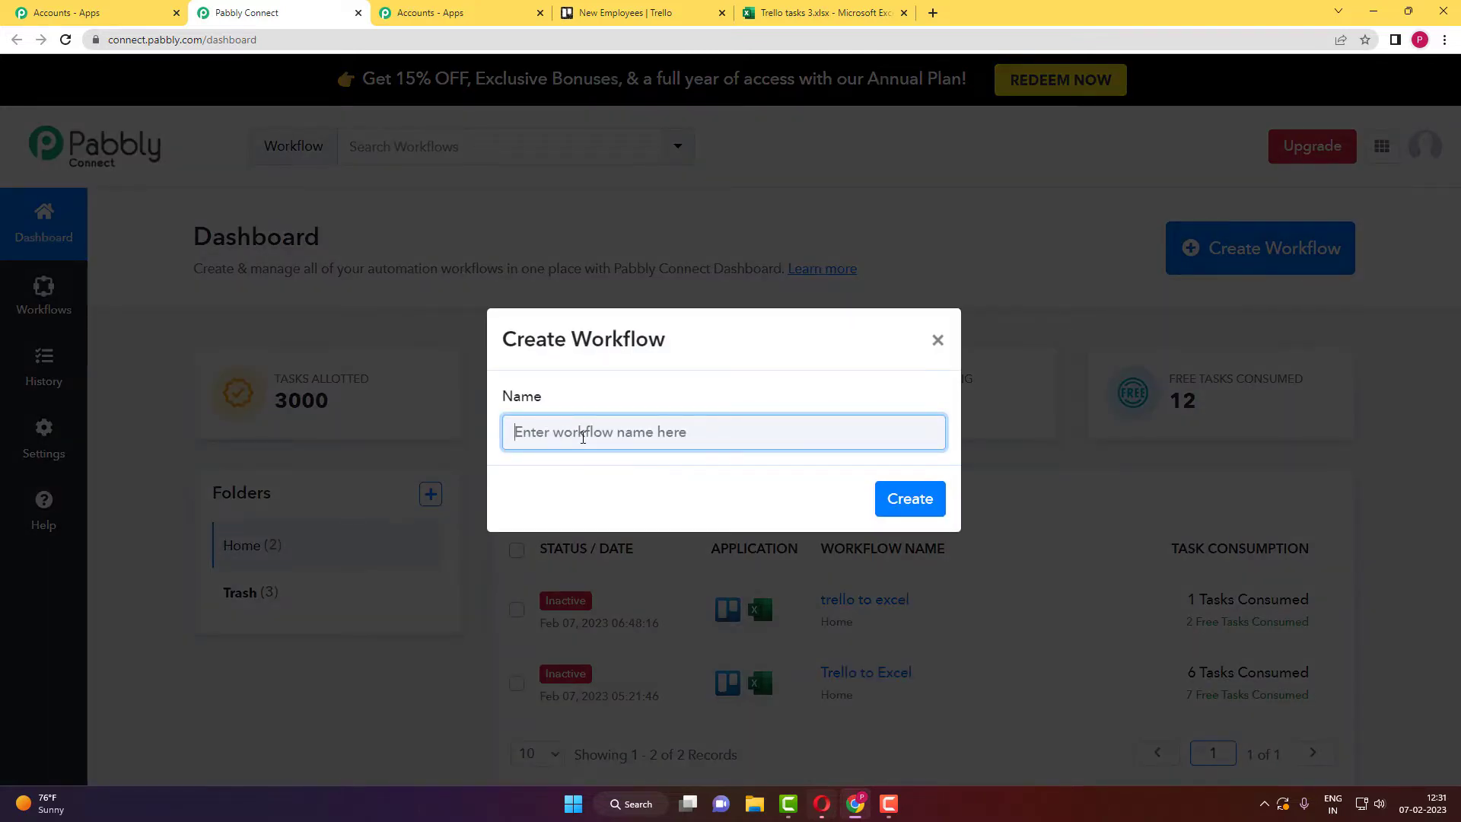
pyautogui.write('Trello cards to Excel')
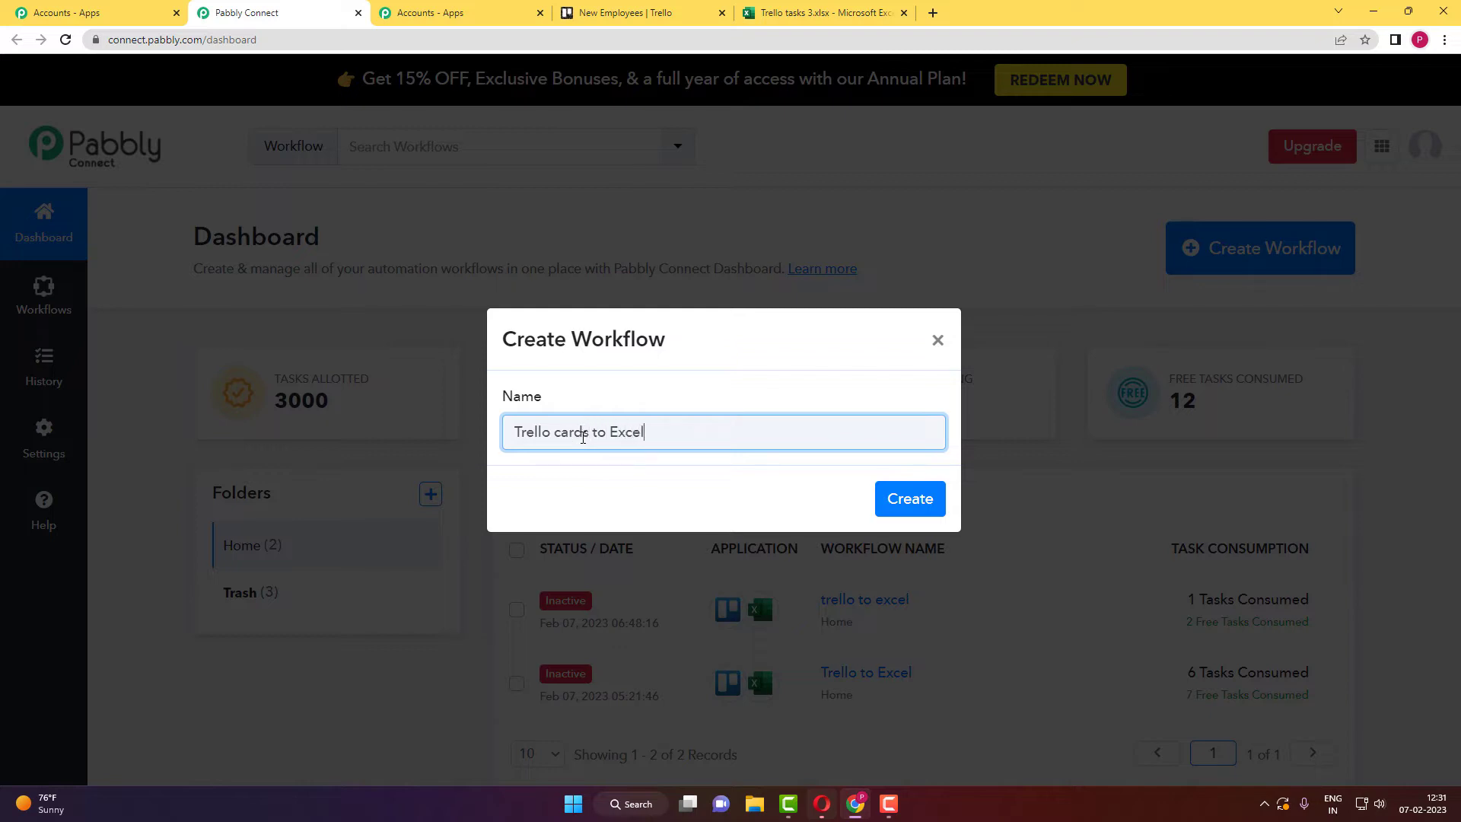
pyautogui.press('Return')
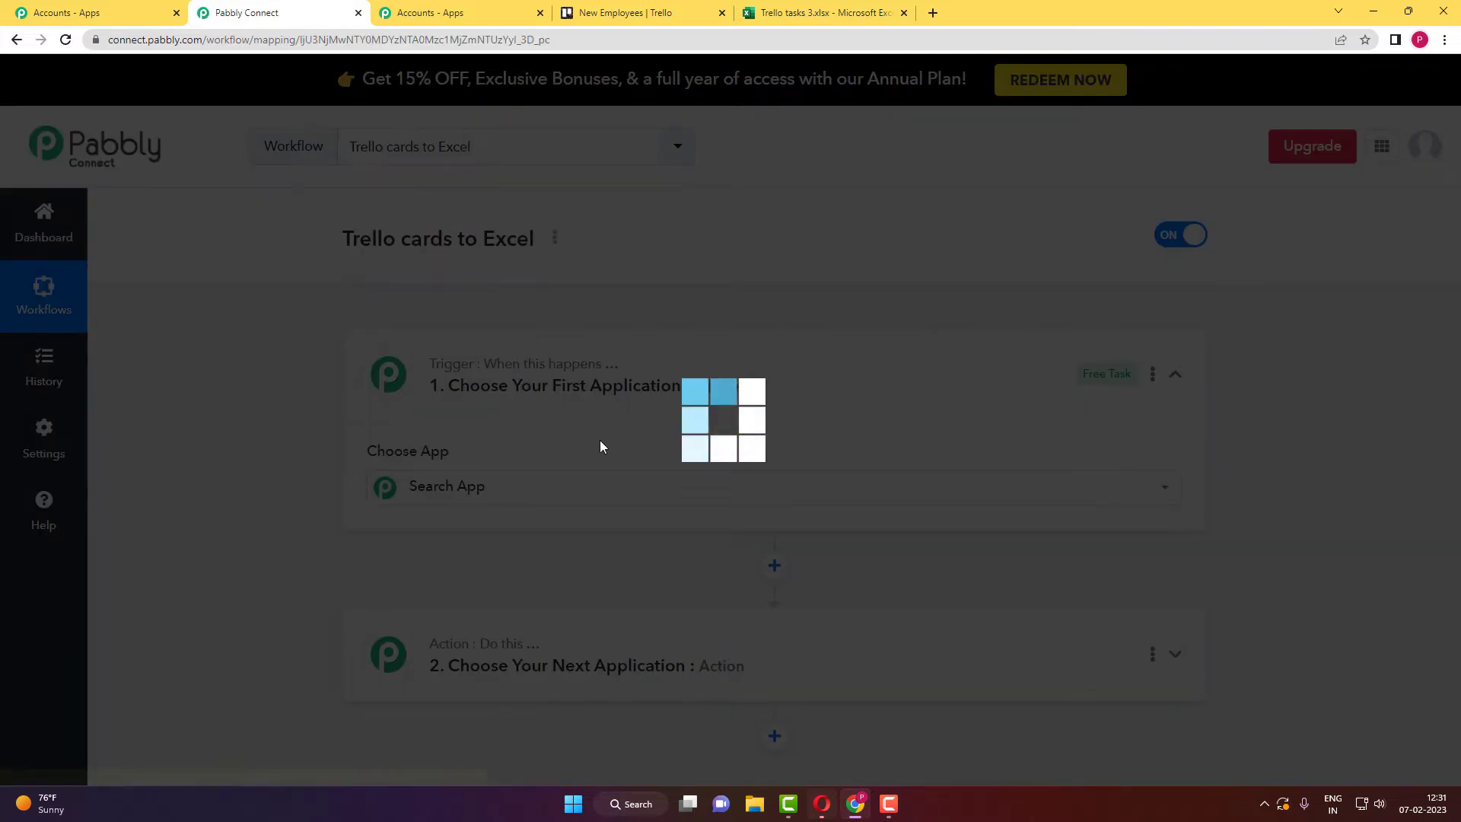
# Set Trello as the workflow's trigger application with New Card as the trigger event
pyautogui.click(619, 485)
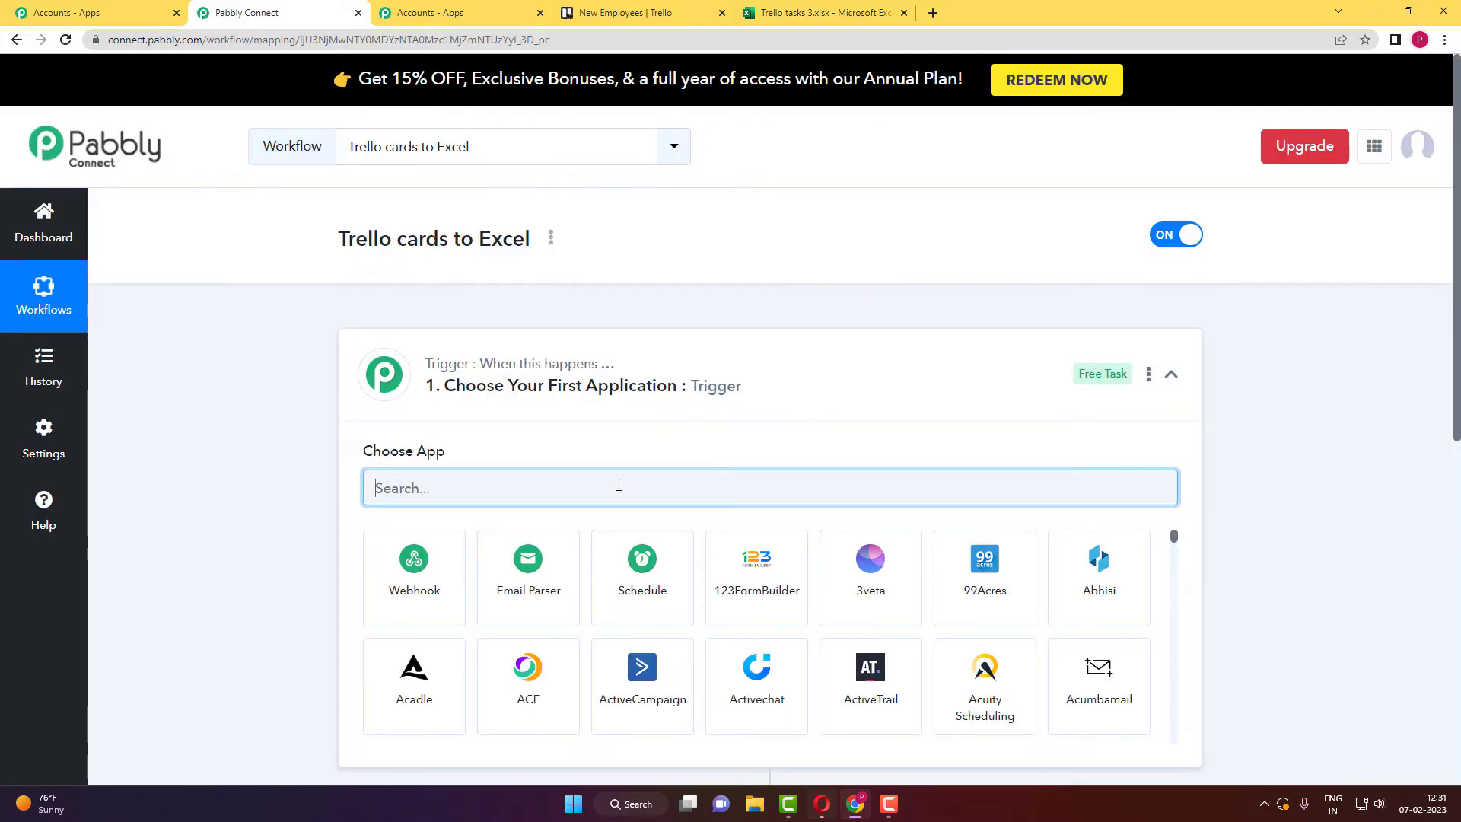
pyautogui.scroll(-2, 226, 396)
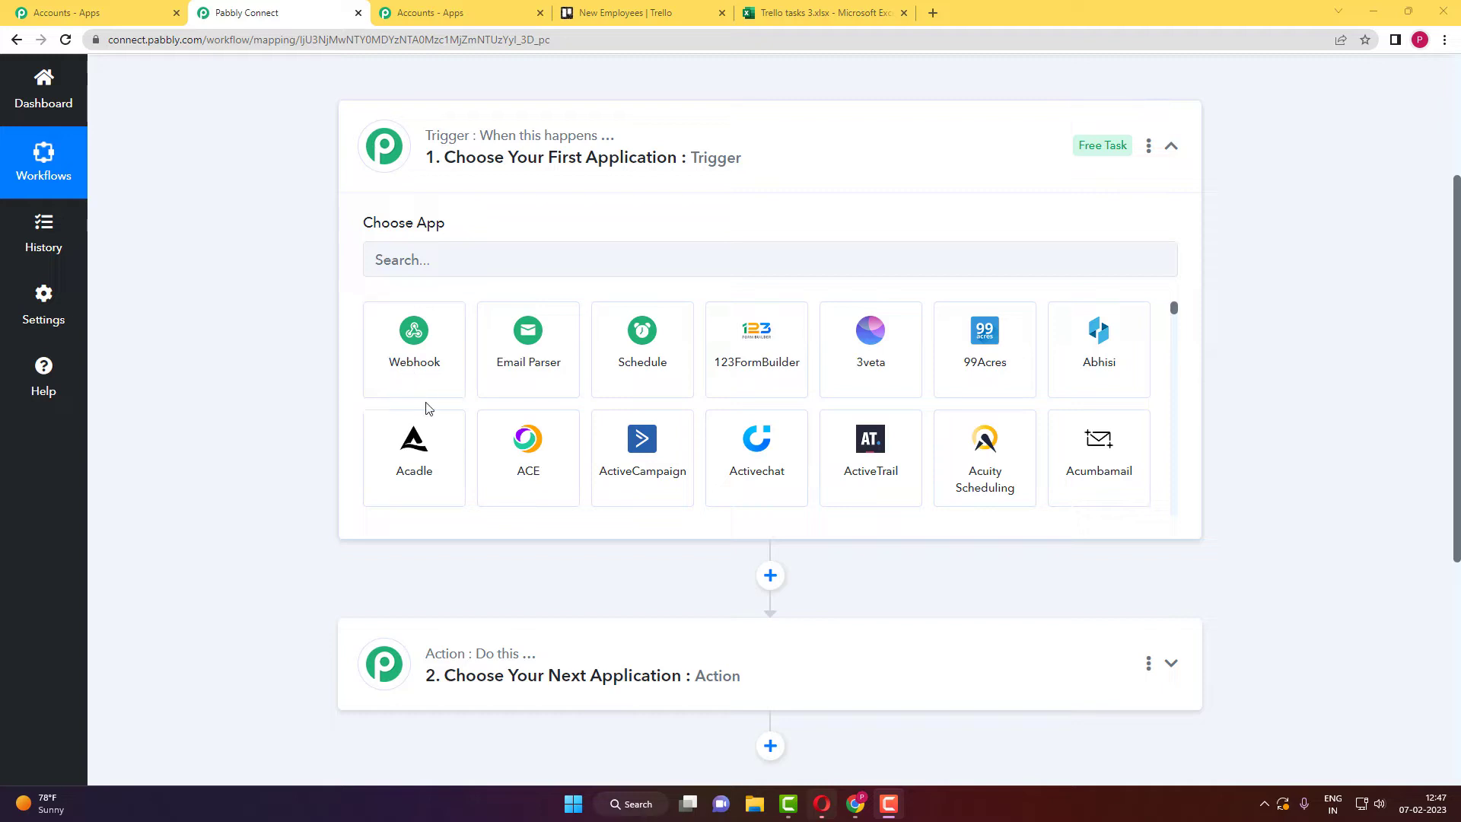
pyautogui.moveTo(478, 665)
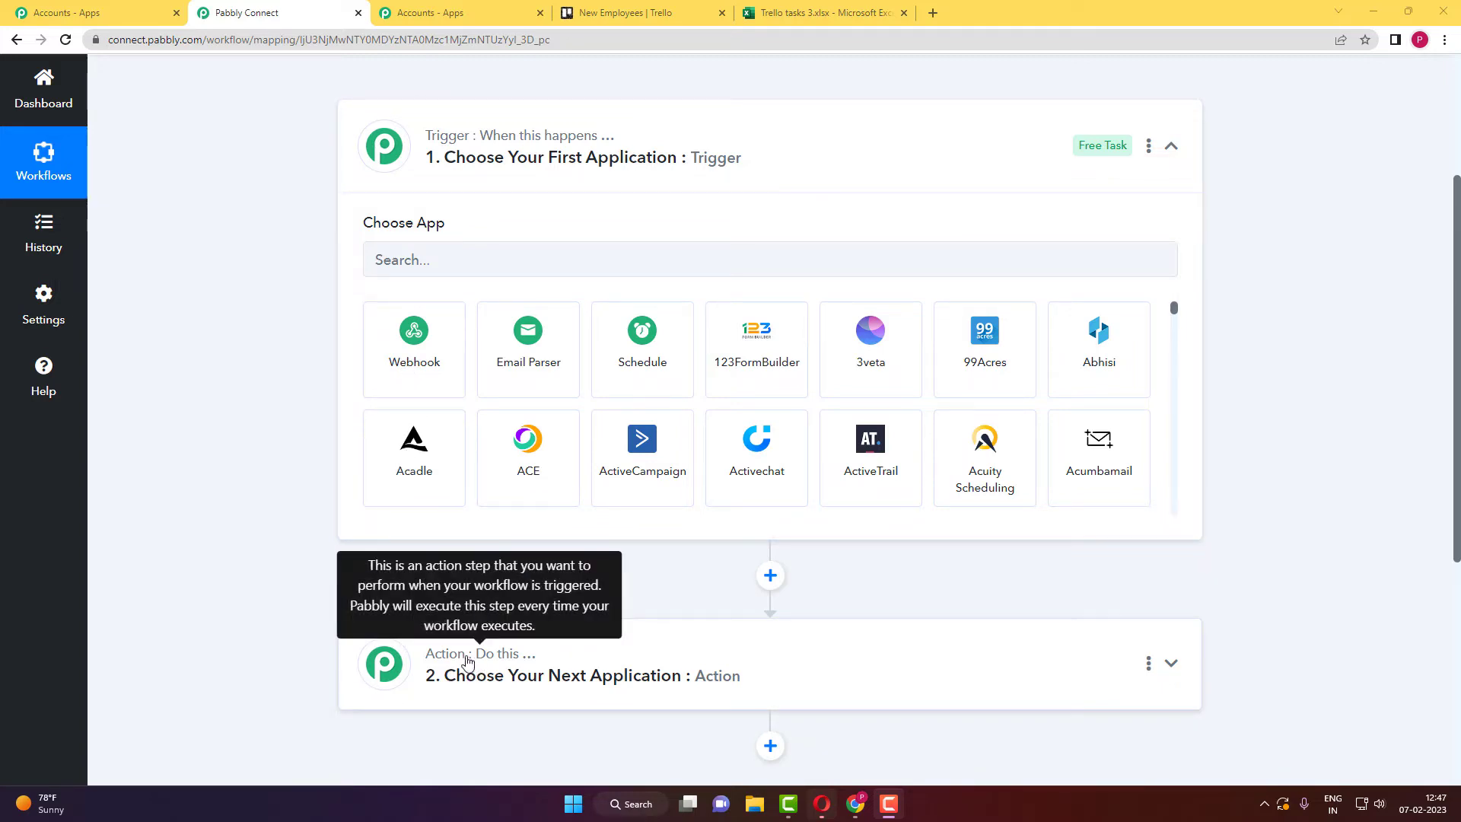
pyautogui.click(519, 266)
pyautogui.write('T')
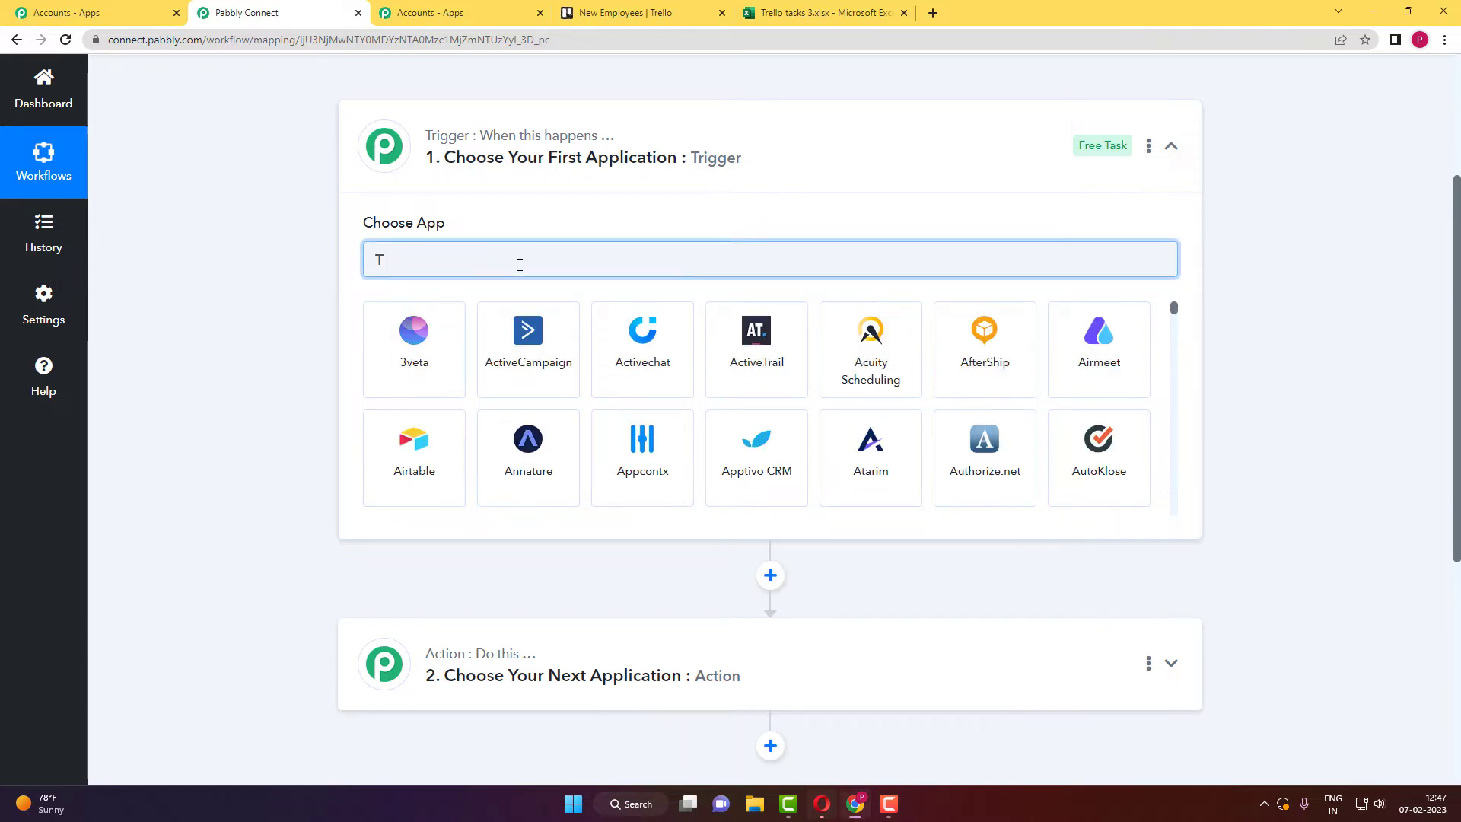
pyautogui.write('erello')
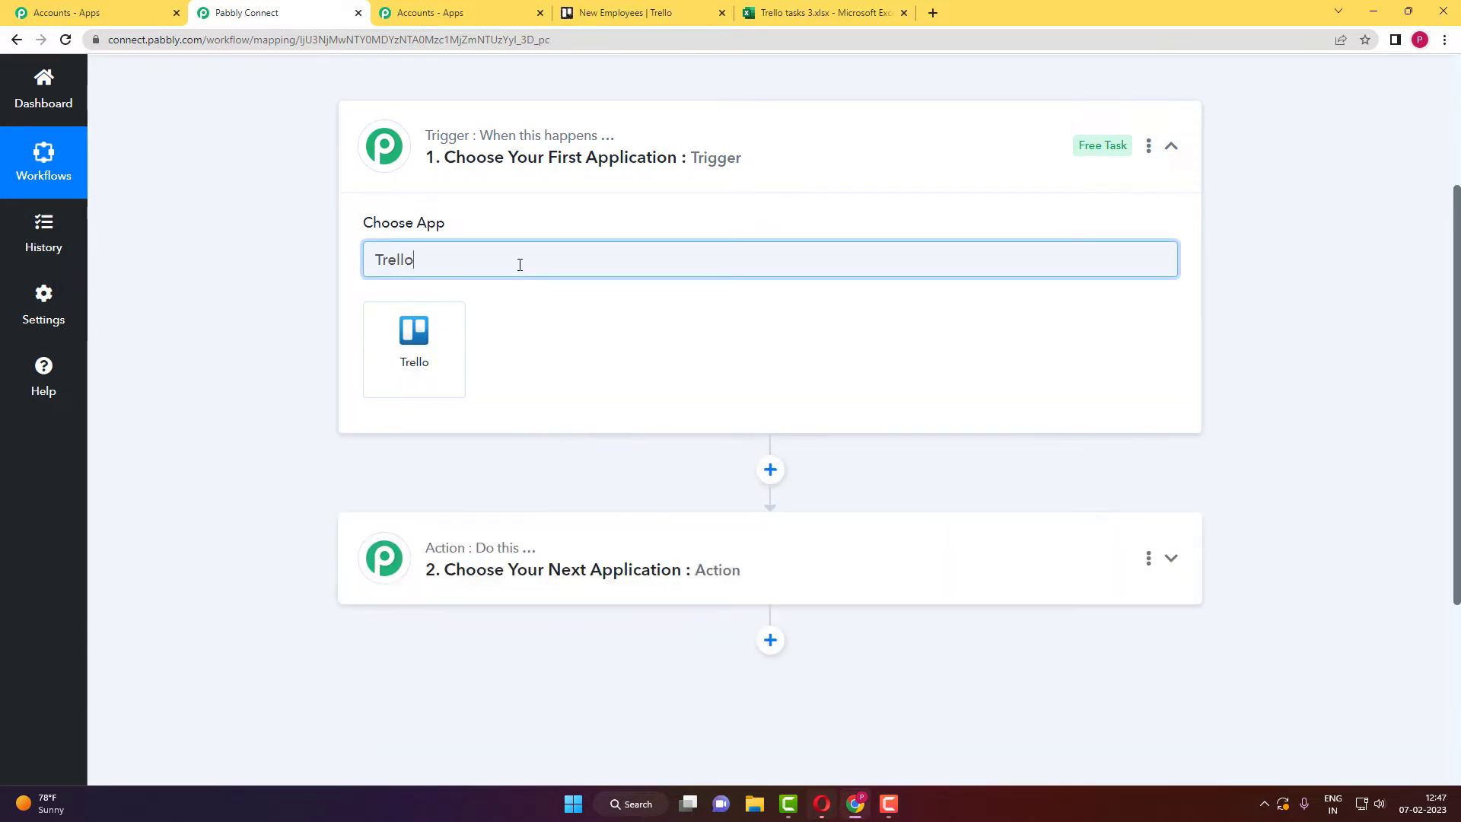
pyautogui.click(444, 375)
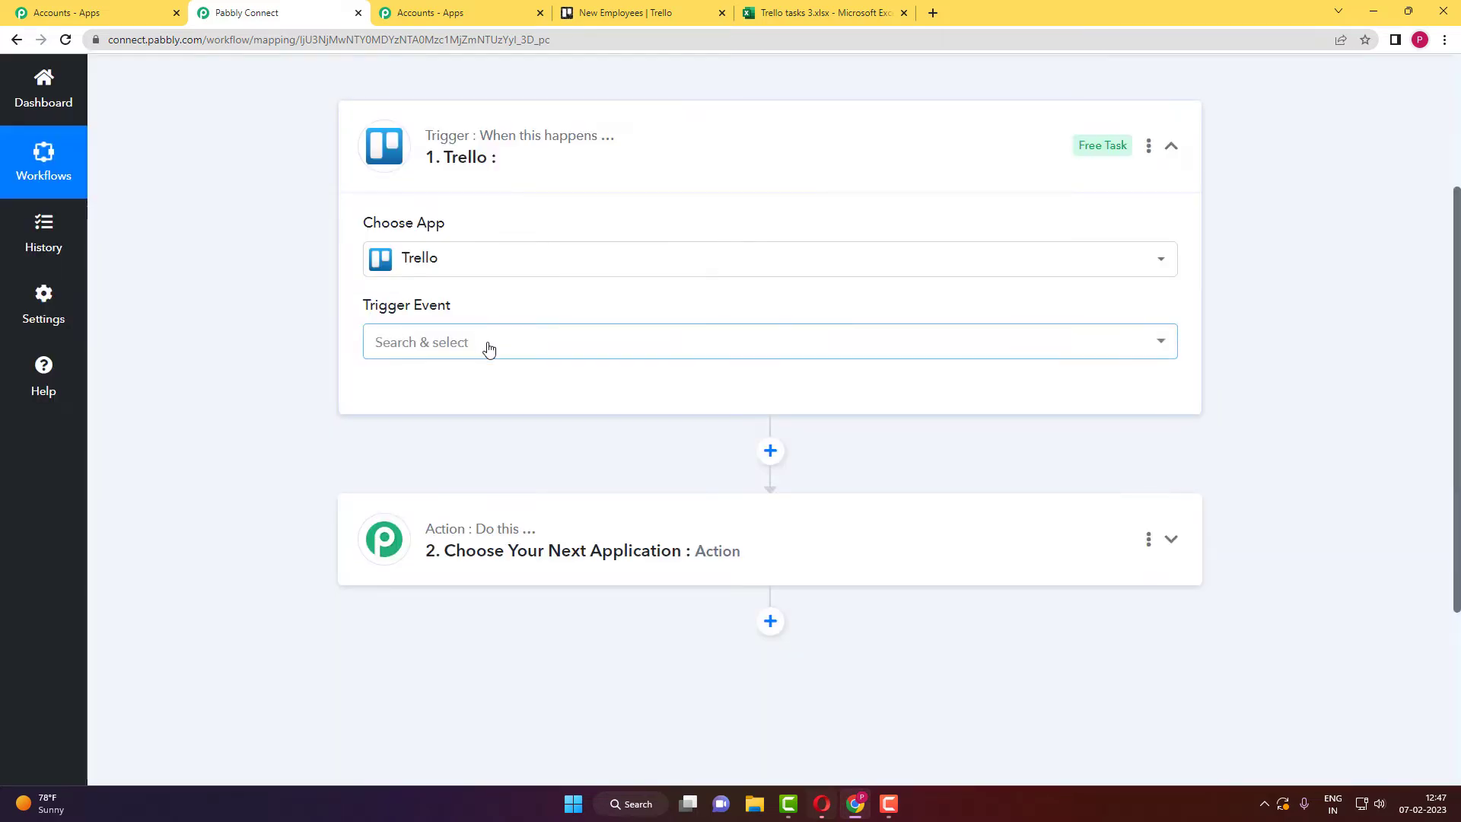
pyautogui.click(486, 346)
pyautogui.click(450, 443)
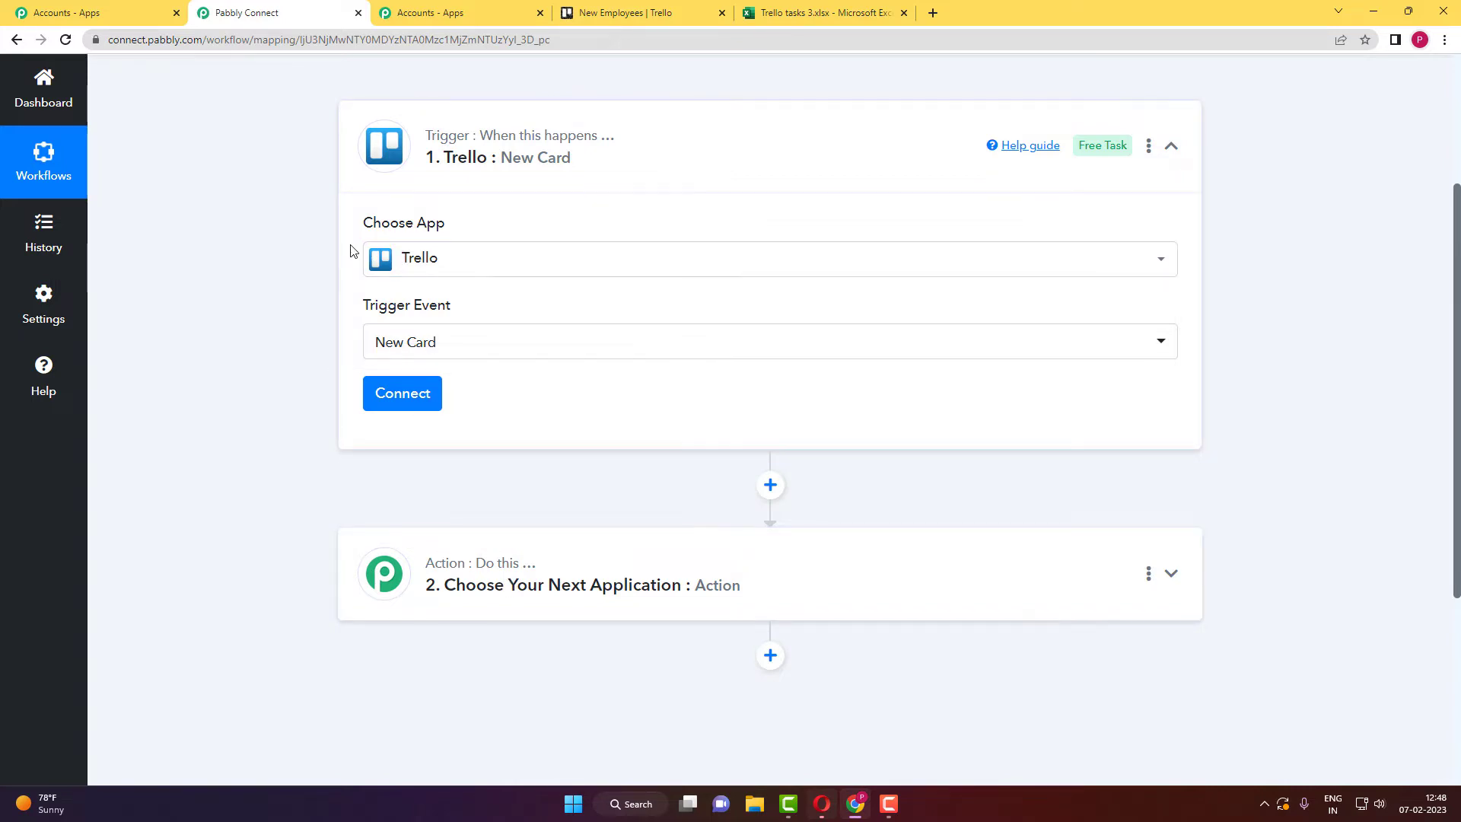
# Start adding a new Trello connection for the trigger, and check that the Trello account is logged in
pyautogui.click(428, 395)
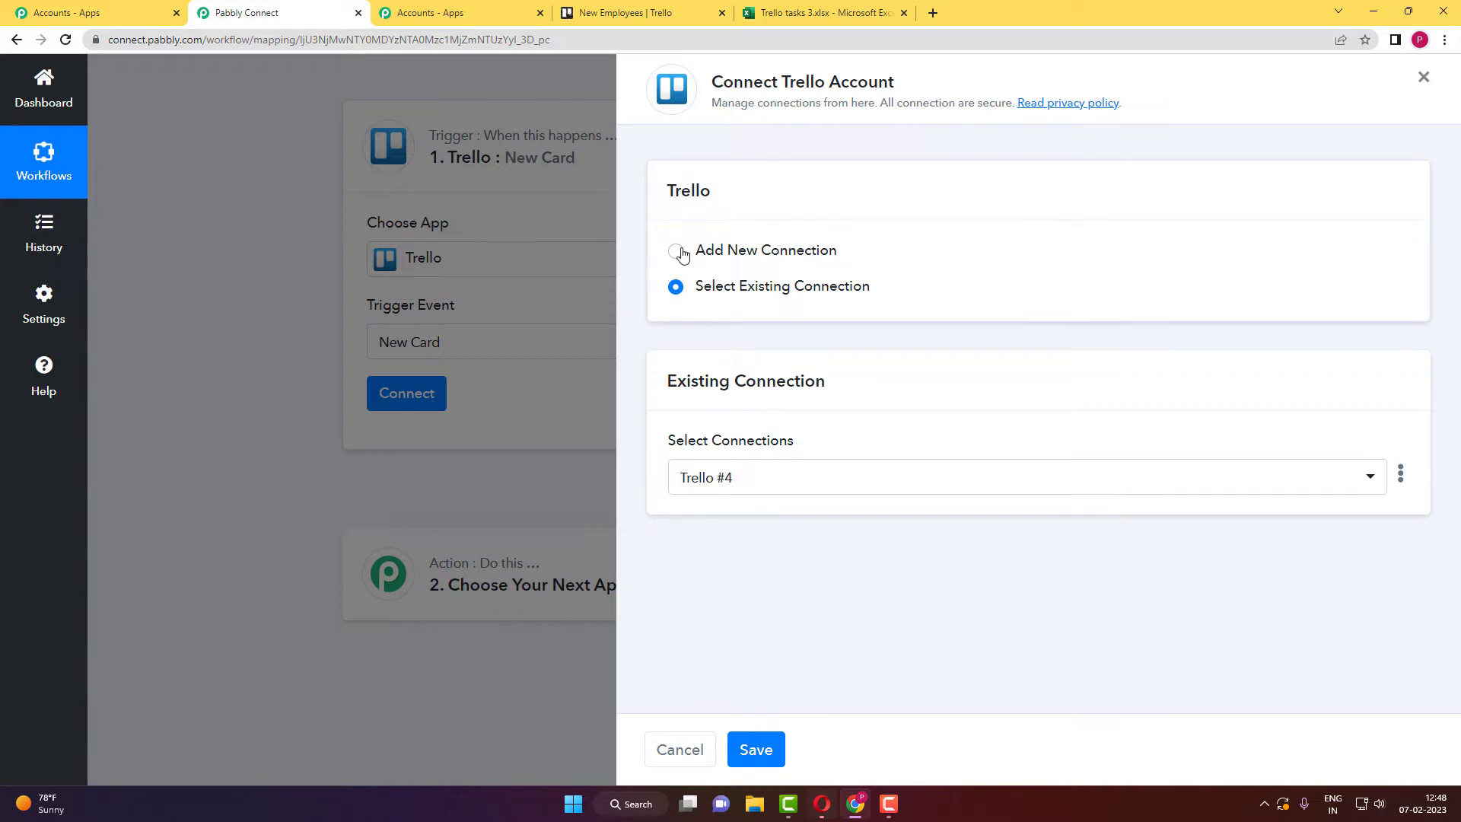
pyautogui.click(675, 251)
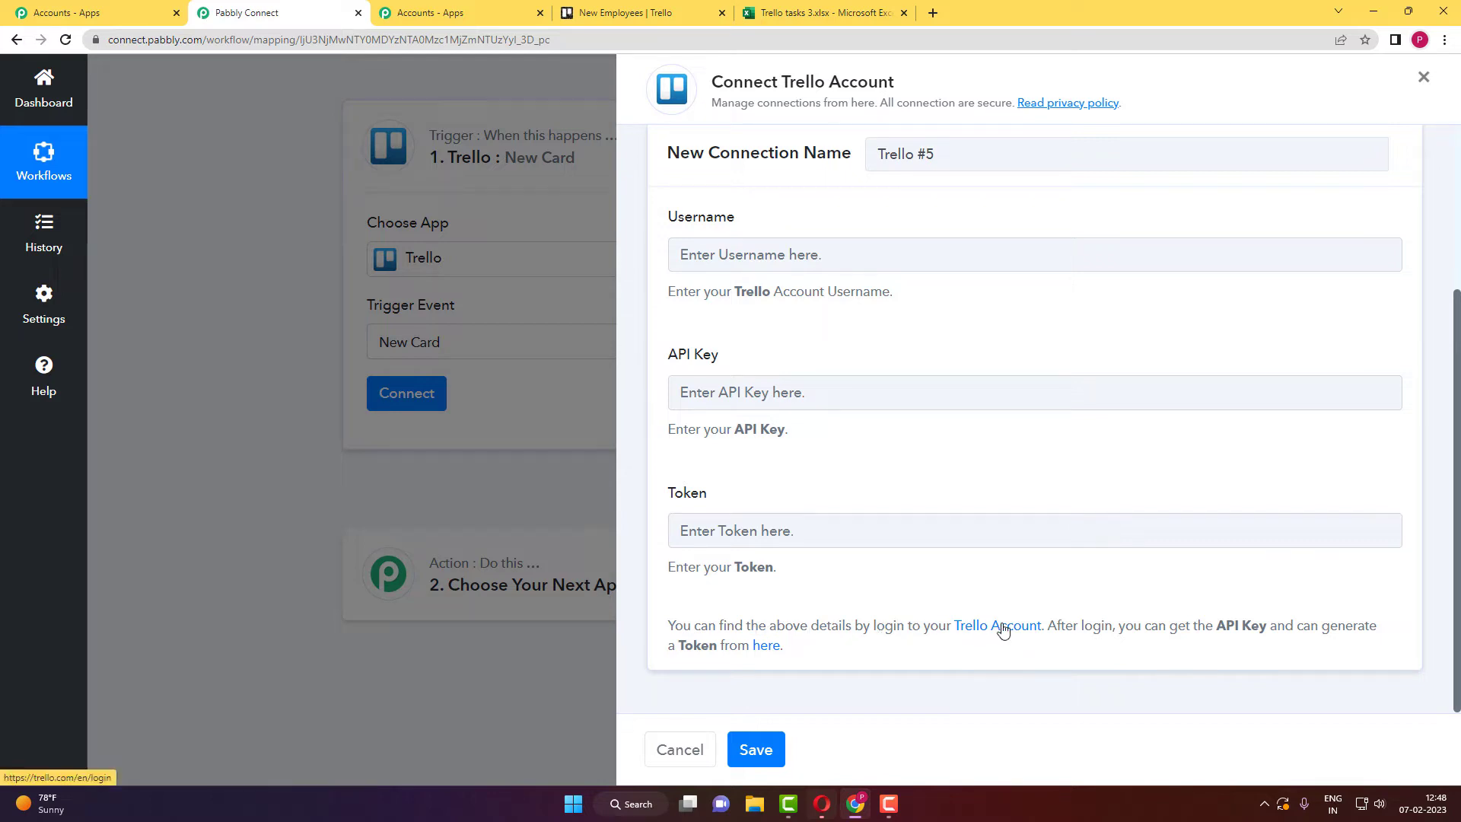
pyautogui.click(622, 14)
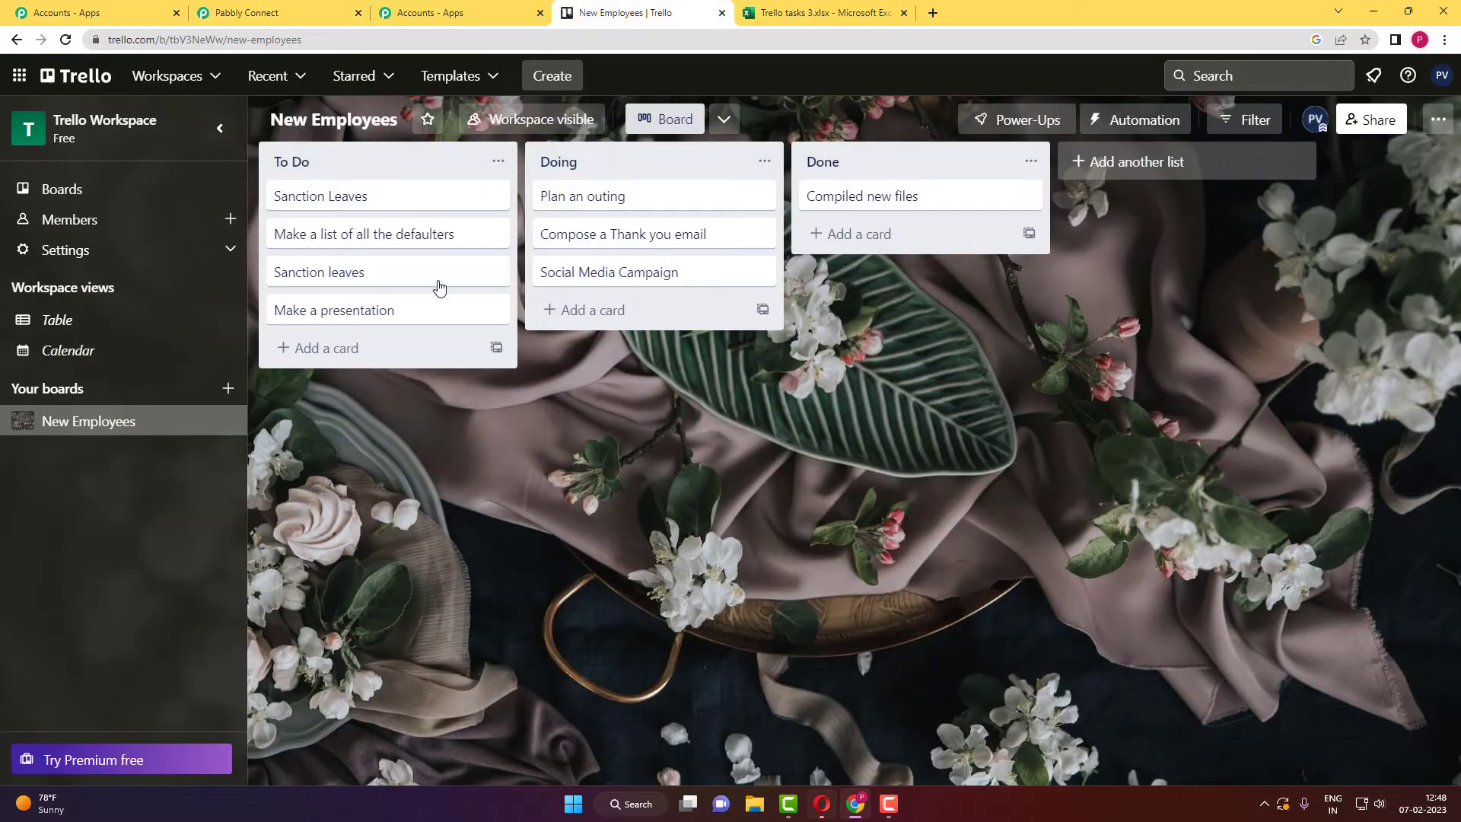
pyautogui.click(329, 21)
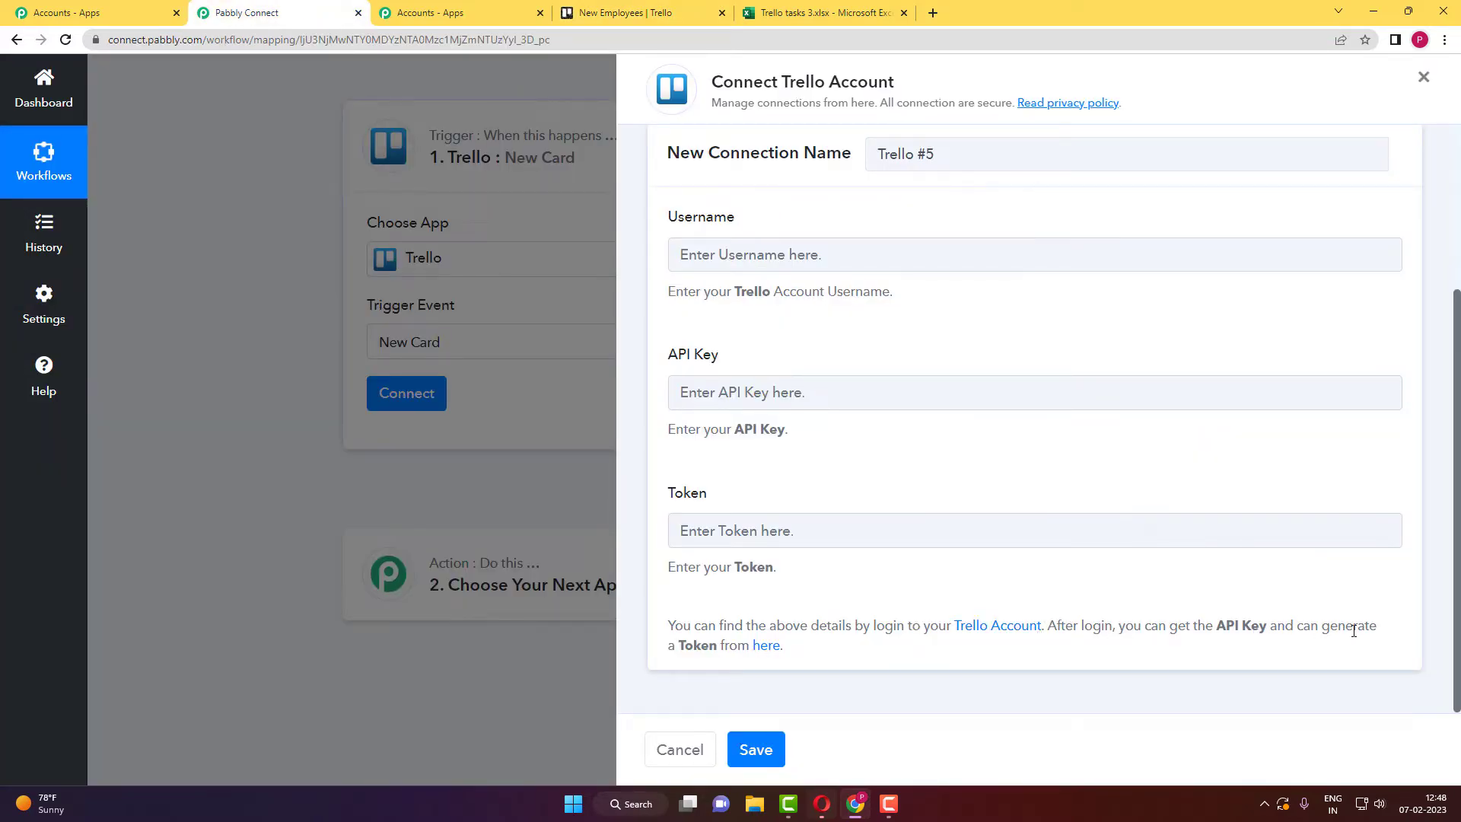
# Copy the personal key from Trello's Developer API Keys page into the new connection's API Key field
pyautogui.click(765, 647)
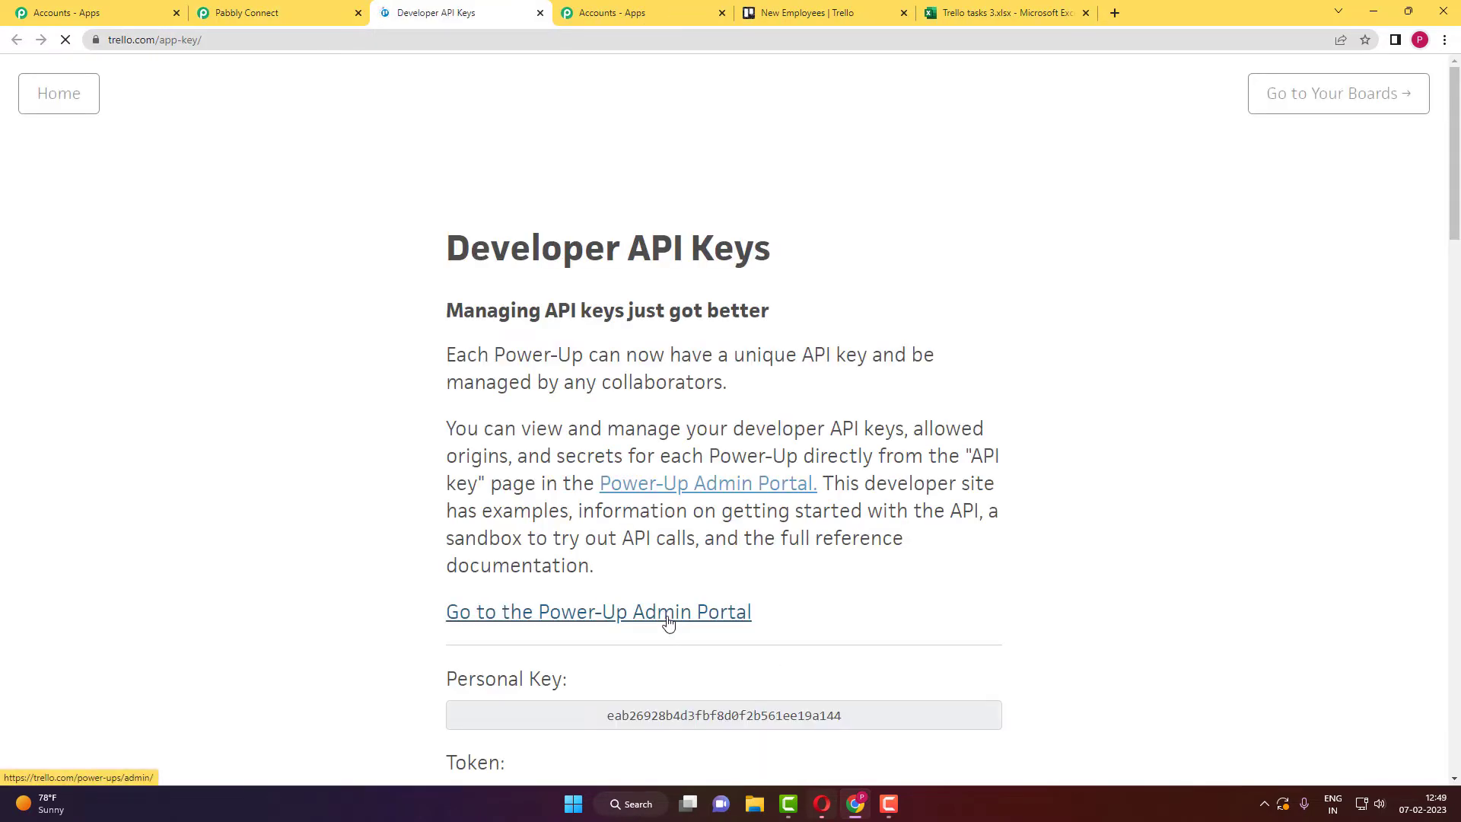
pyautogui.scroll(-3, 522, 437)
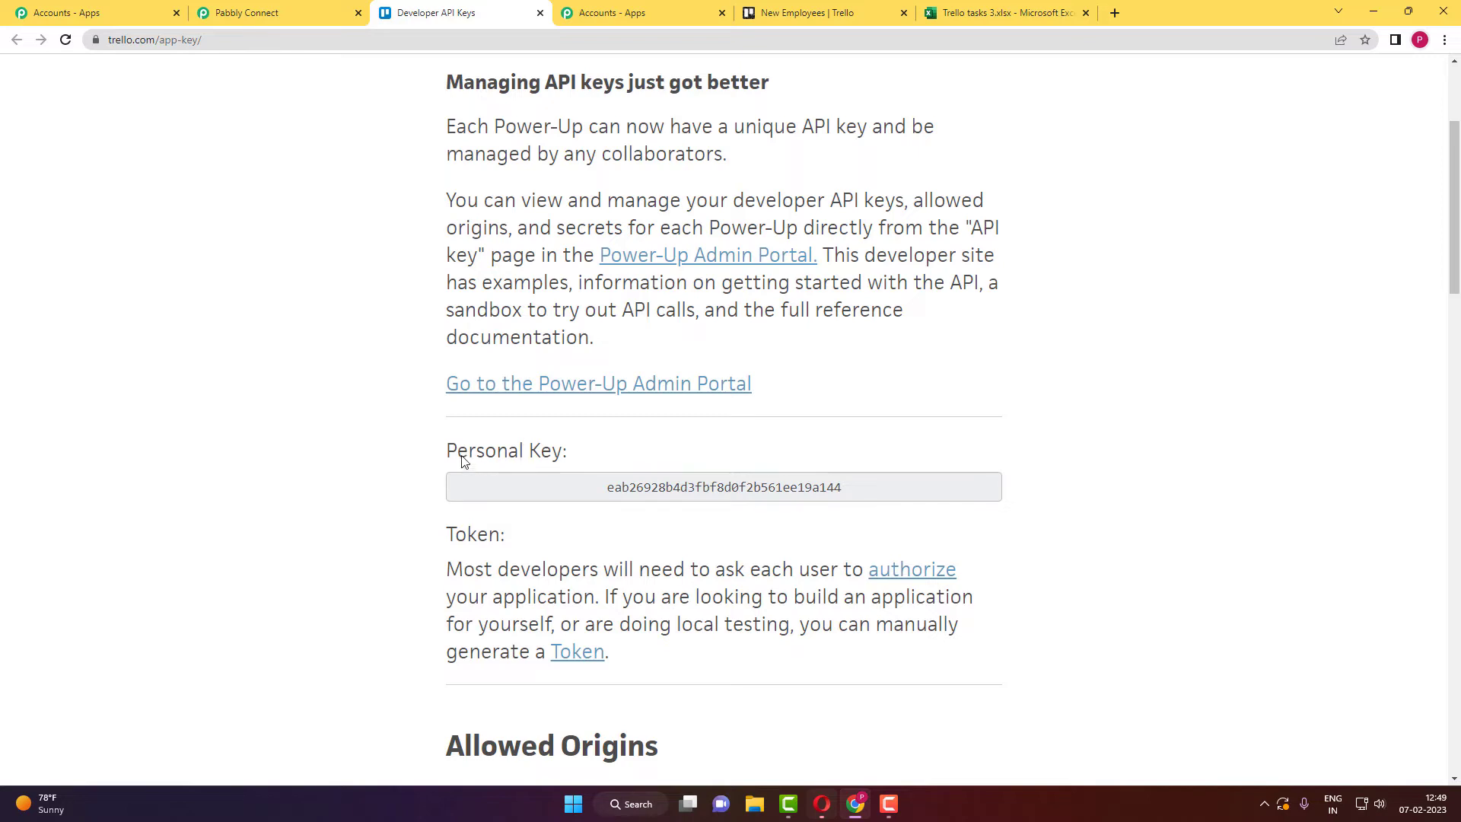
pyautogui.moveTo(447, 455); pyautogui.dragTo(871, 490)
pyautogui.hotkey('ctrl', 'c')
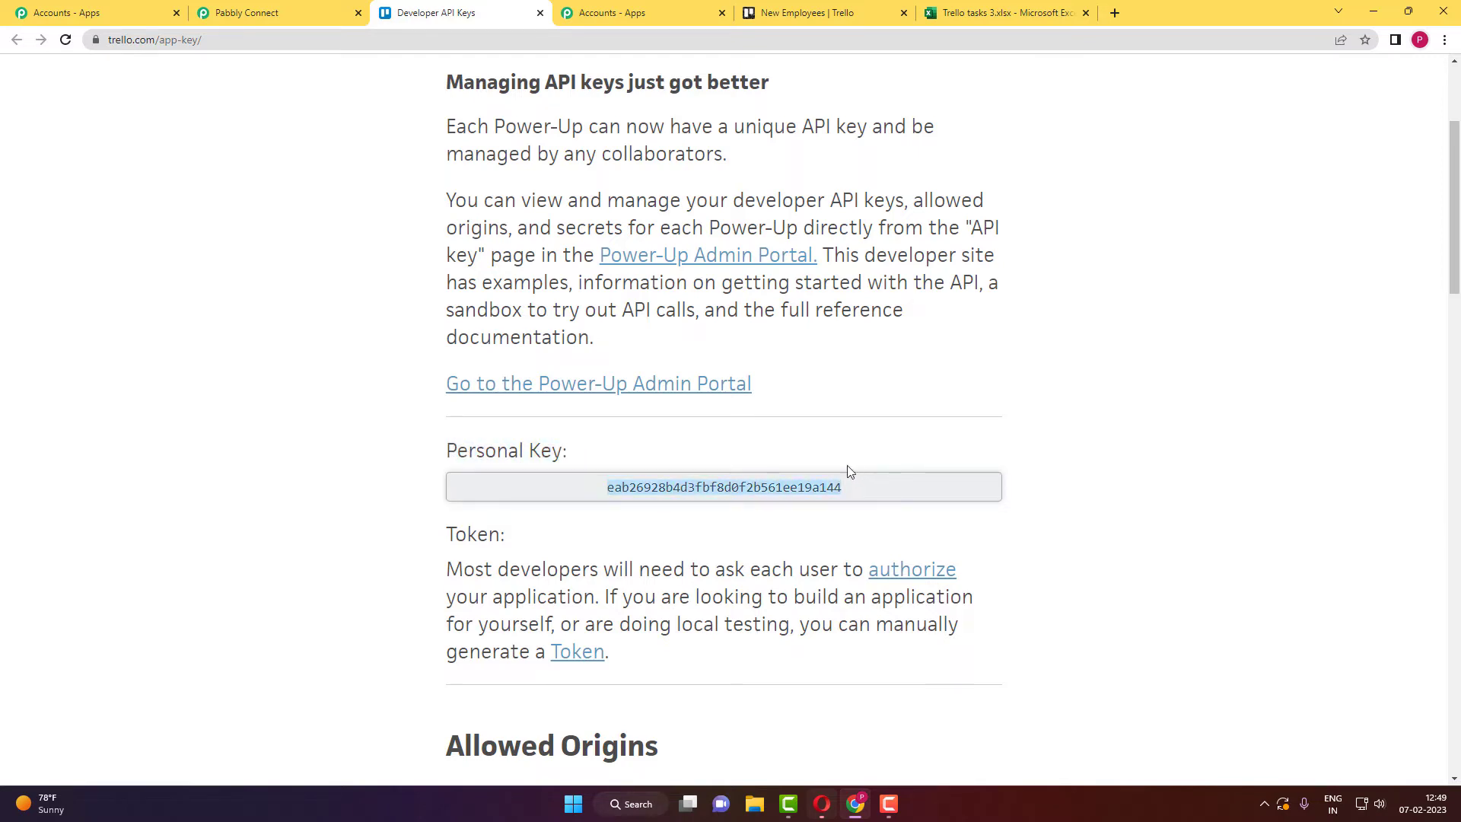
pyautogui.click(229, 8)
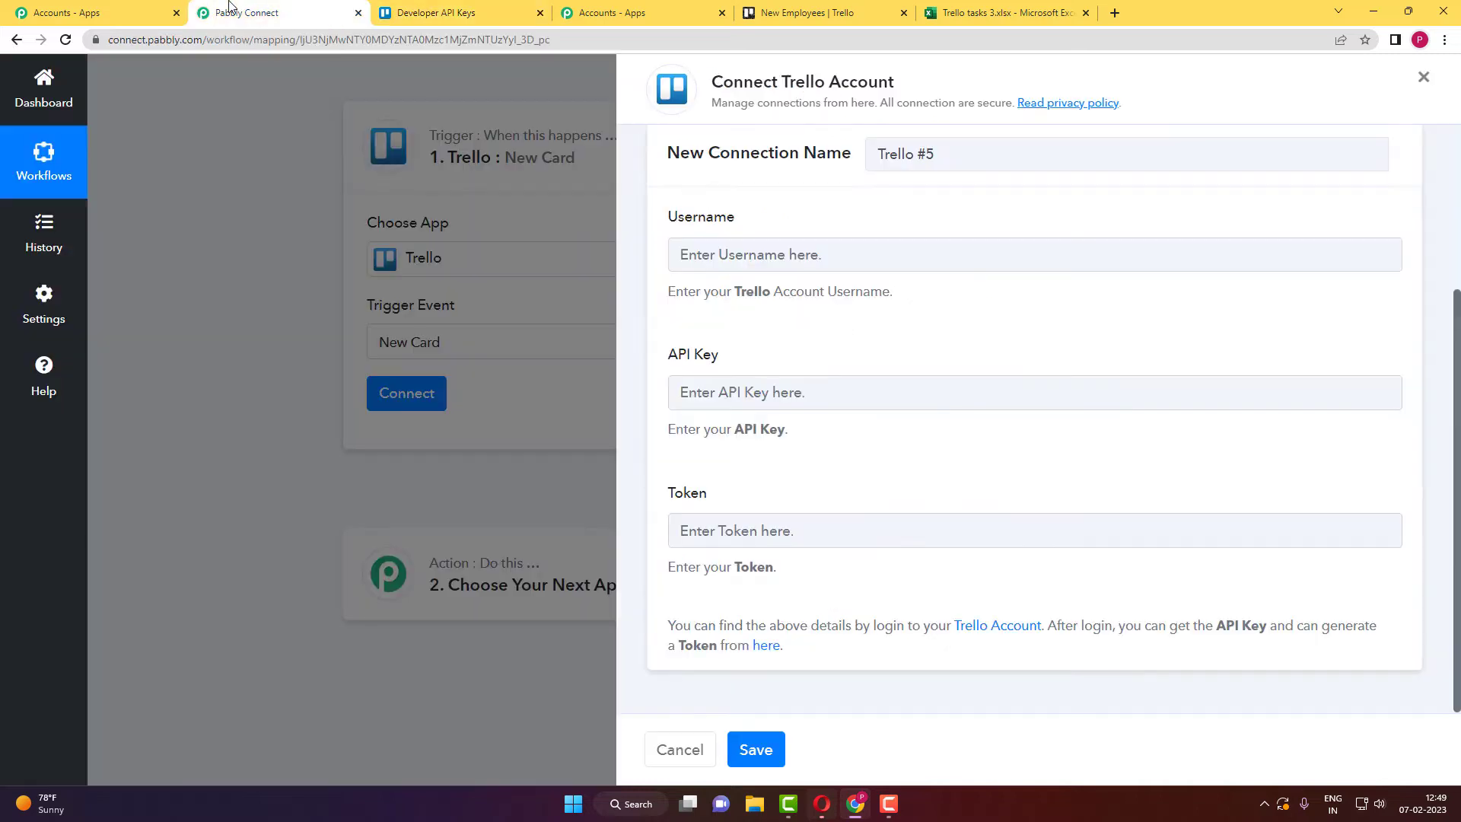
pyautogui.click(749, 400)
pyautogui.hotkey('ctrl', 'v')
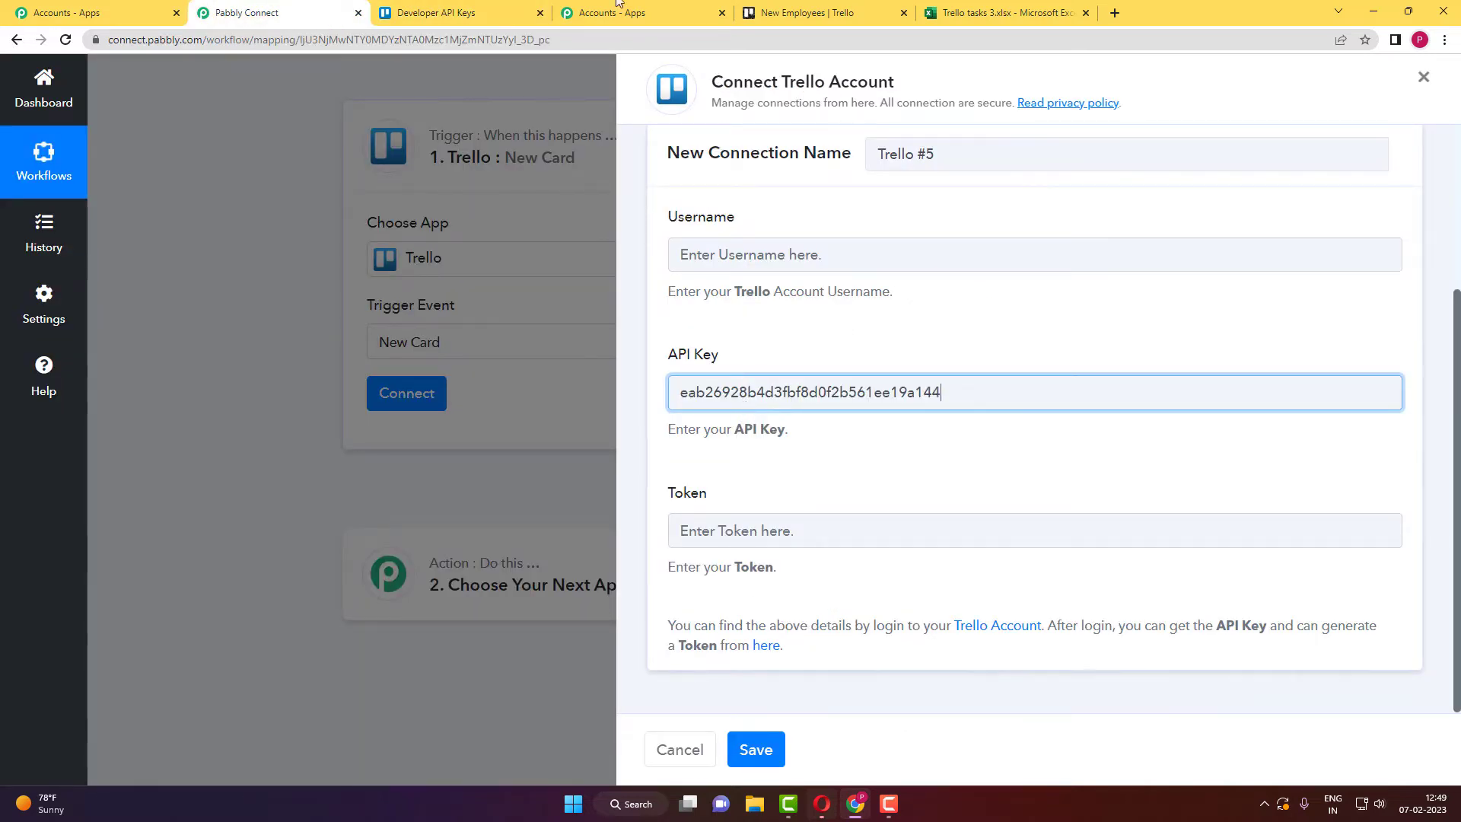
# Return to the Developer API Keys page and open the authorization page for manually generating a token
pyautogui.click(456, 12)
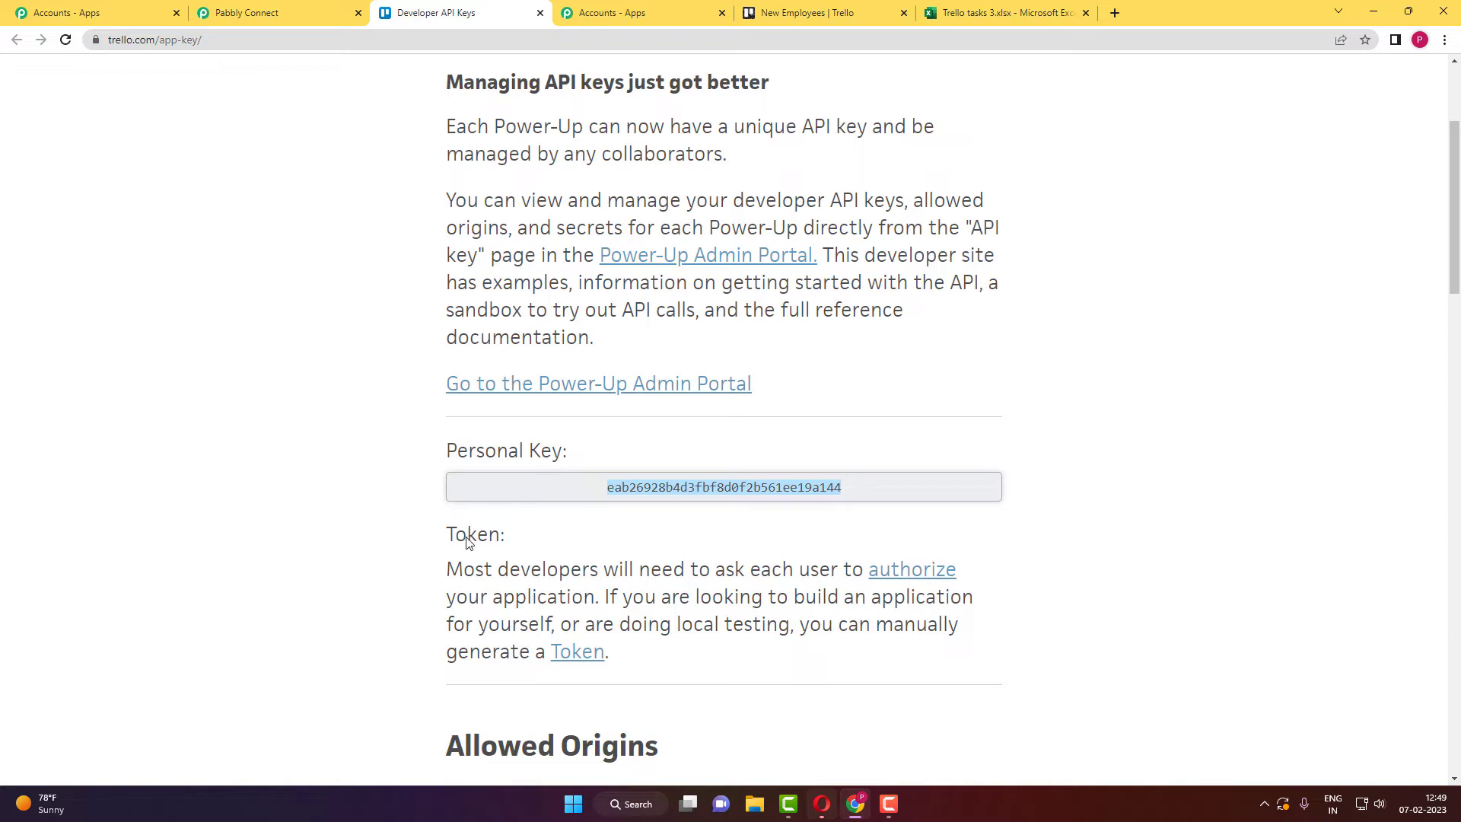
pyautogui.moveTo(449, 543); pyautogui.dragTo(506, 538)
pyautogui.click(437, 549)
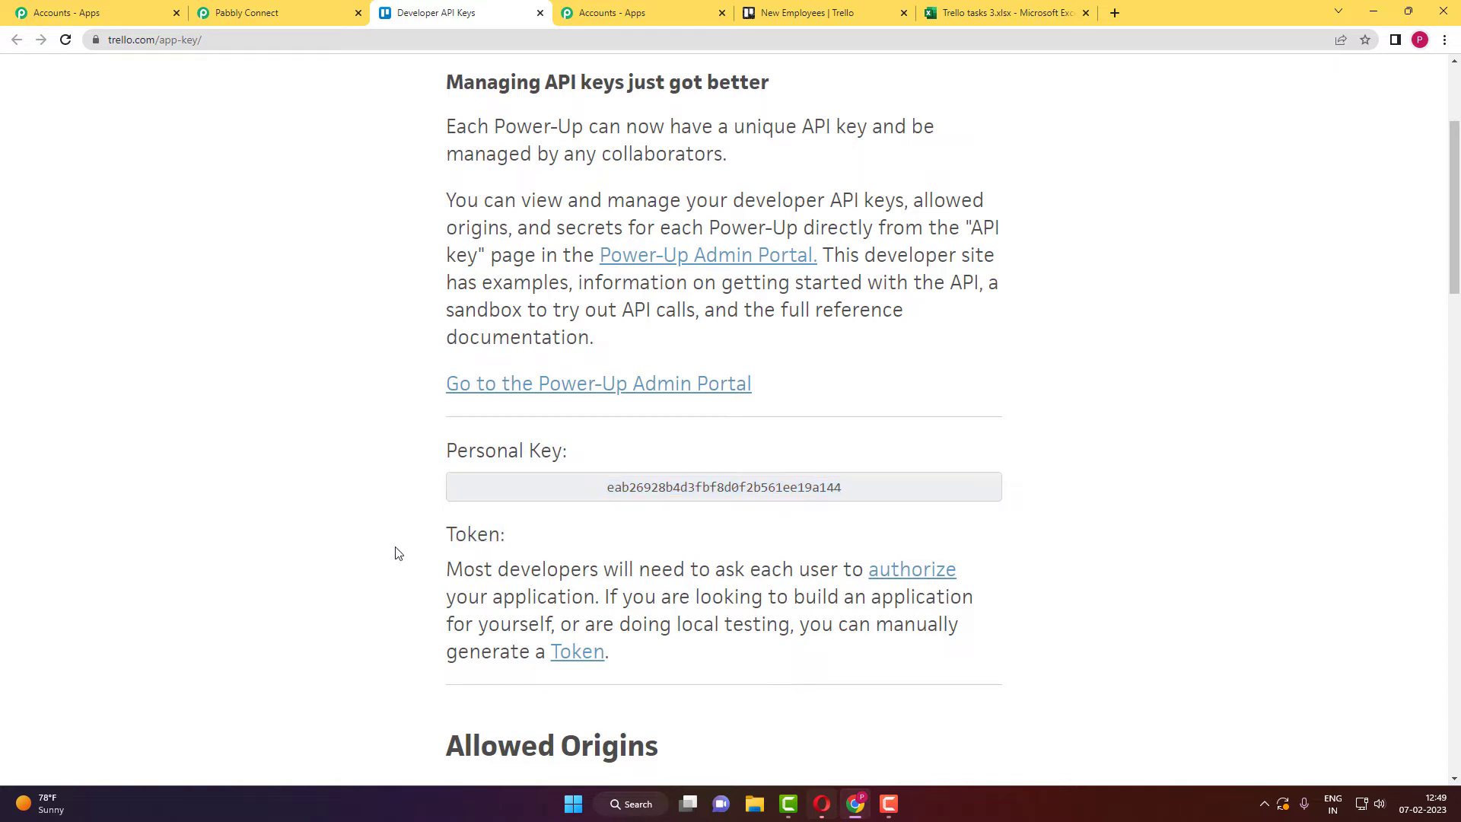
pyautogui.scroll(-2, 400, 554)
pyautogui.click(570, 502)
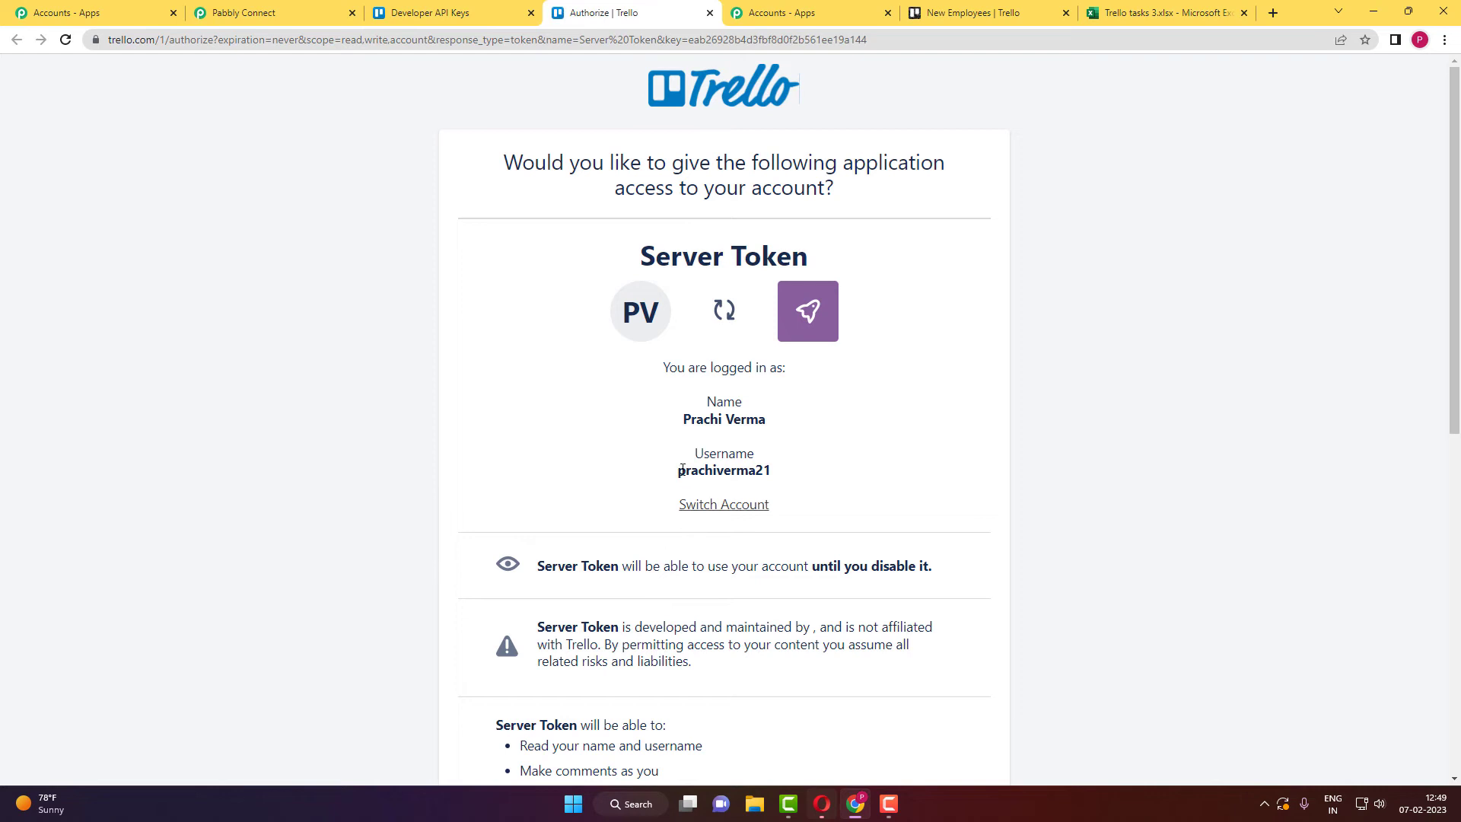
# Copy the Trello account username into the connection's Username field, and return to the token authorization page
pyautogui.moveTo(680, 470); pyautogui.dragTo(781, 481)
pyautogui.hotkey('ctrl', 'c')
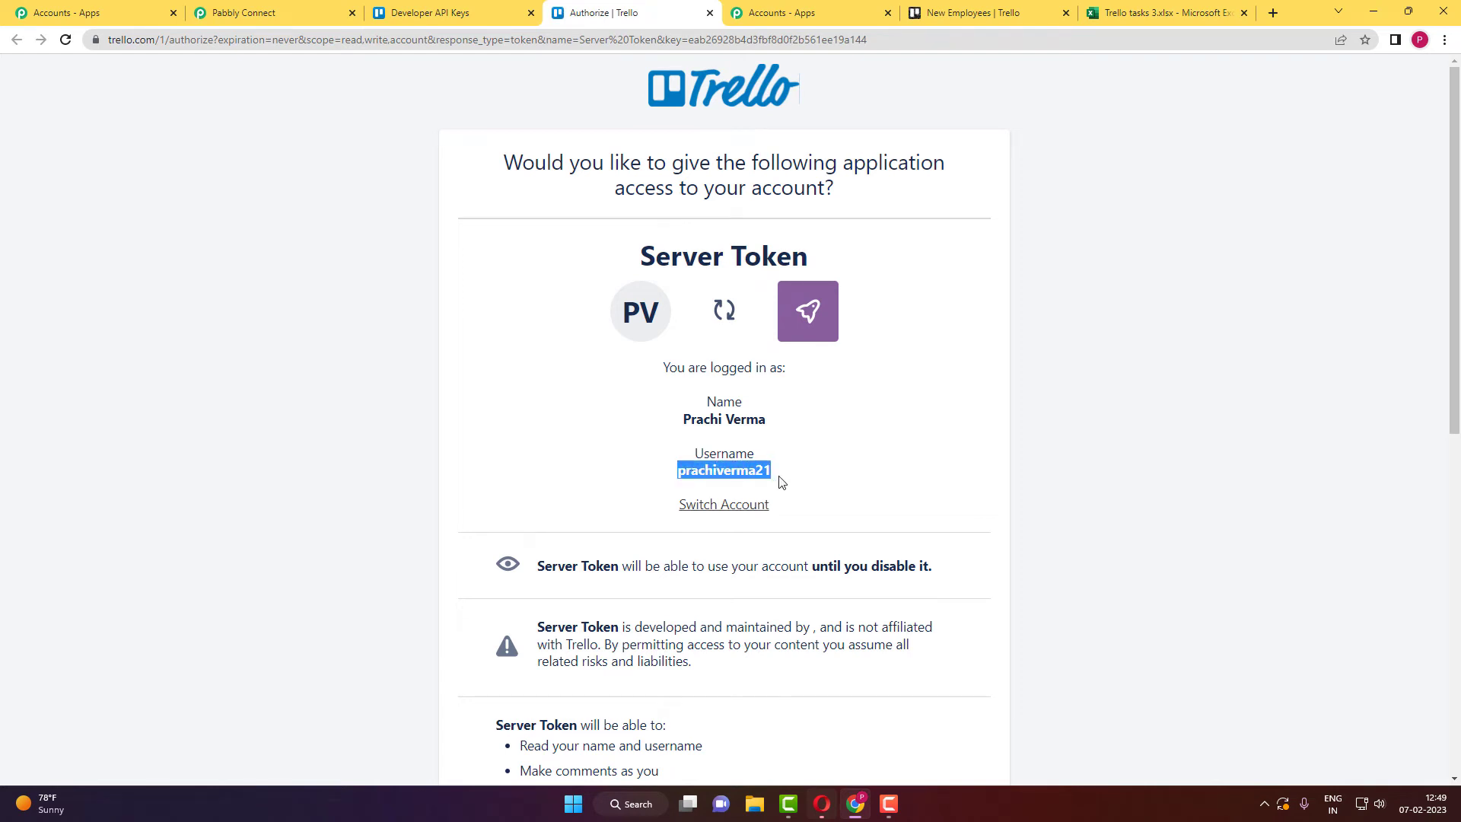
pyautogui.click(316, 11)
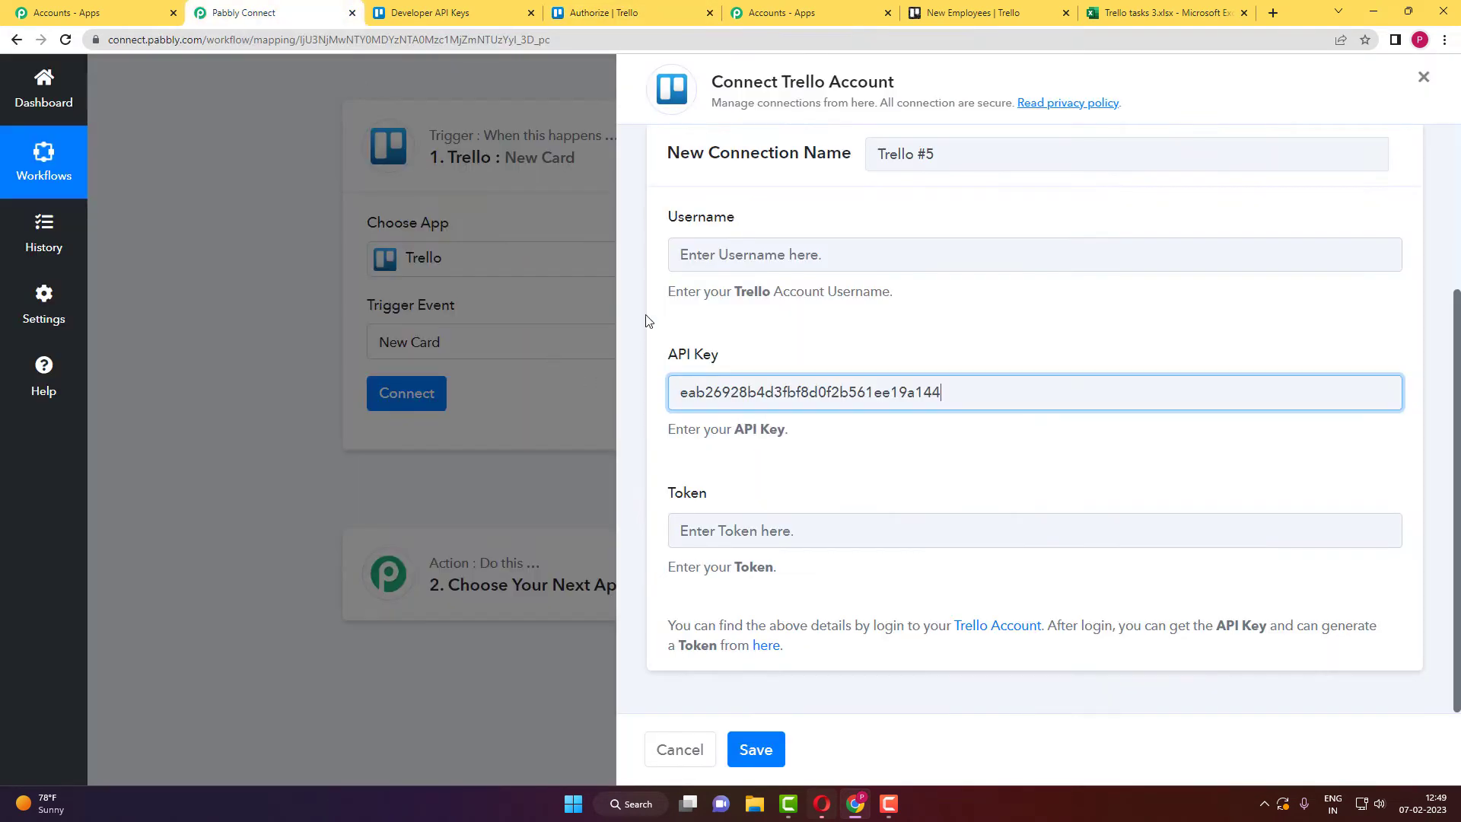
pyautogui.click(675, 266)
pyautogui.hotkey('ctrl', 'v')
pyautogui.click(584, 16)
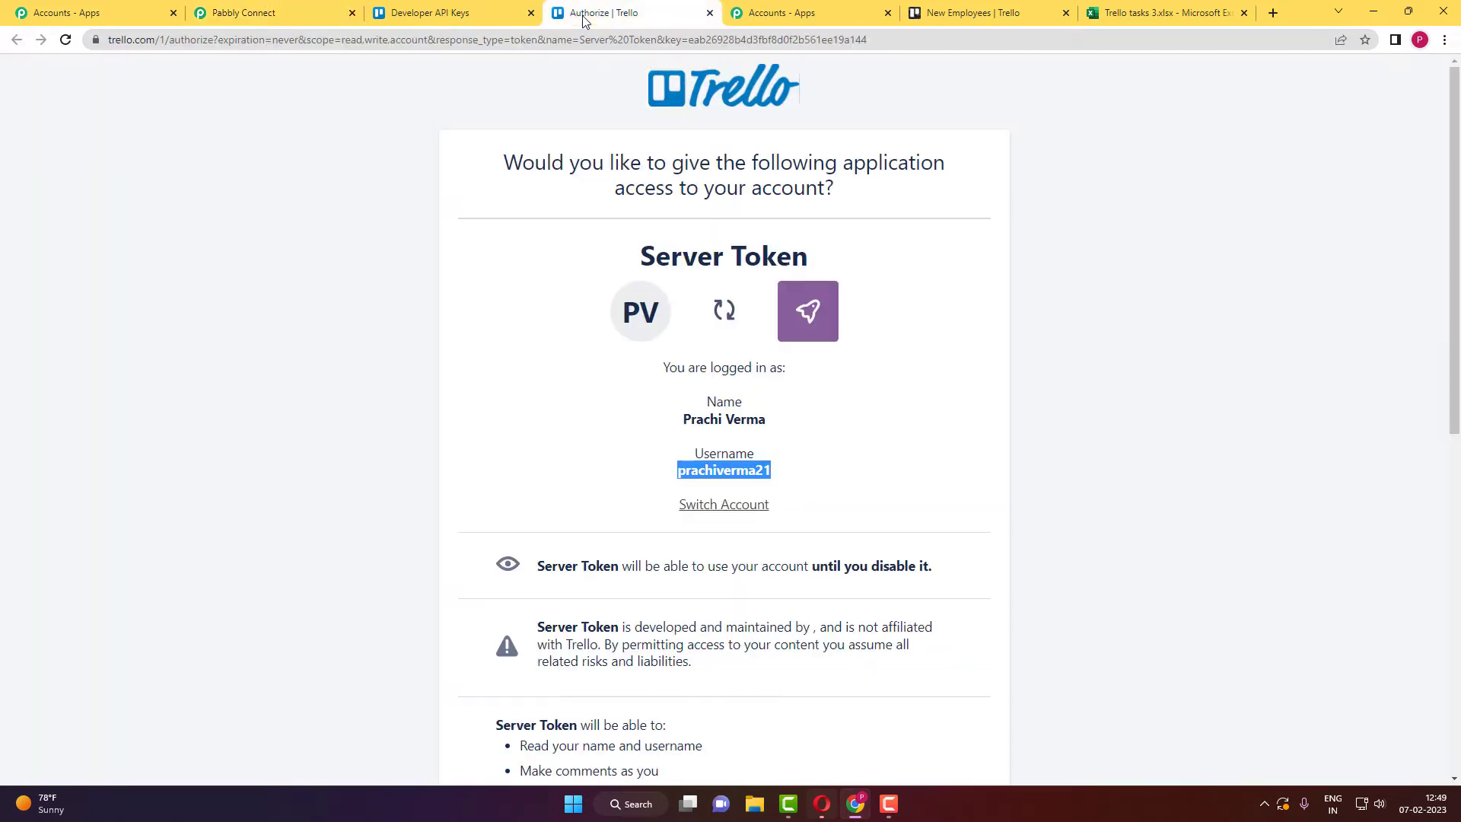
# Allow the Server Token application access to the Trello account, and copy the generated token
pyautogui.scroll(-9, 493, 358)
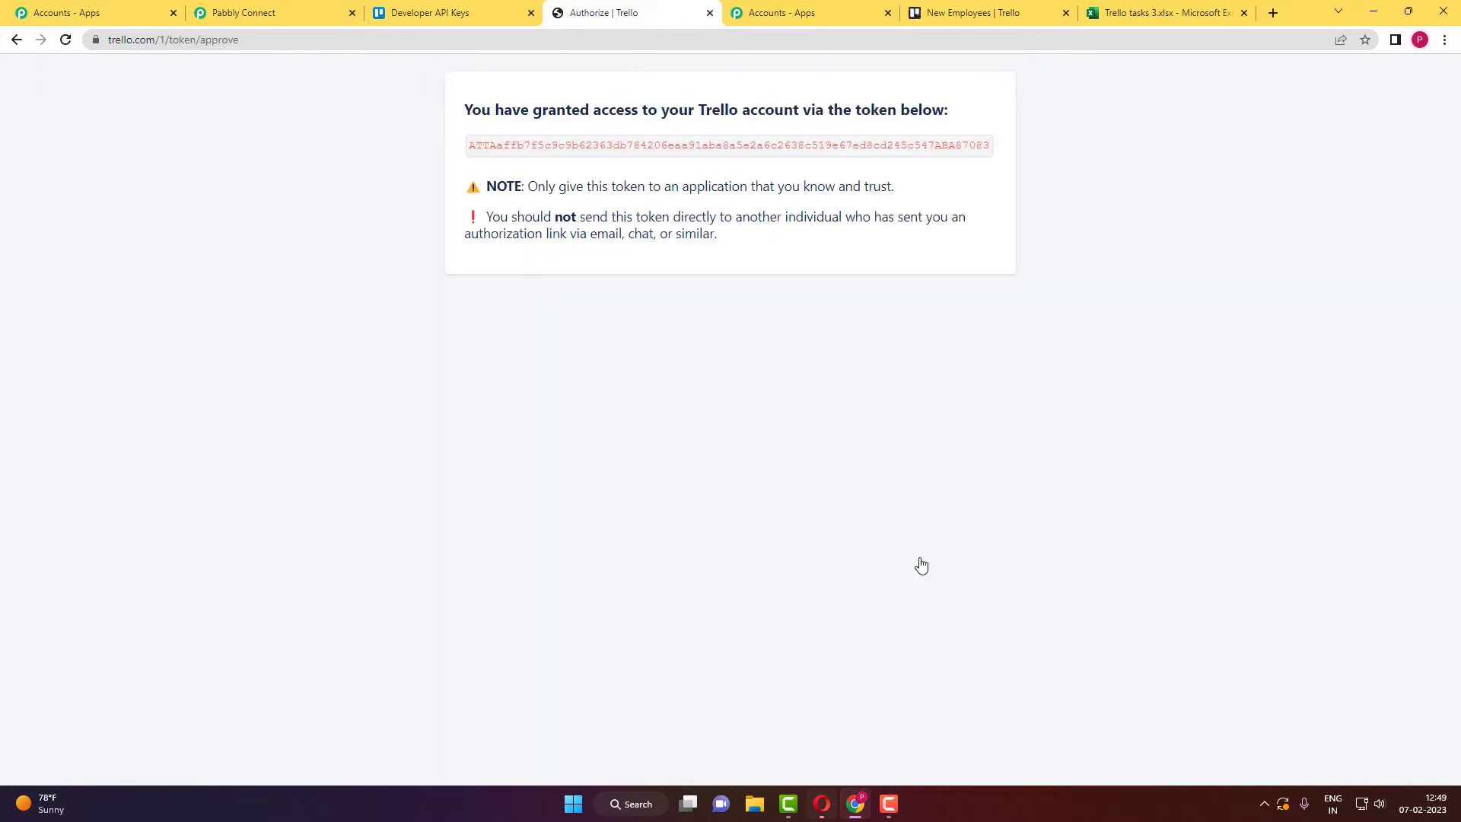
pyautogui.moveTo(498, 145); pyautogui.dragTo(988, 162)
pyautogui.hotkey('ctrl', 'c')
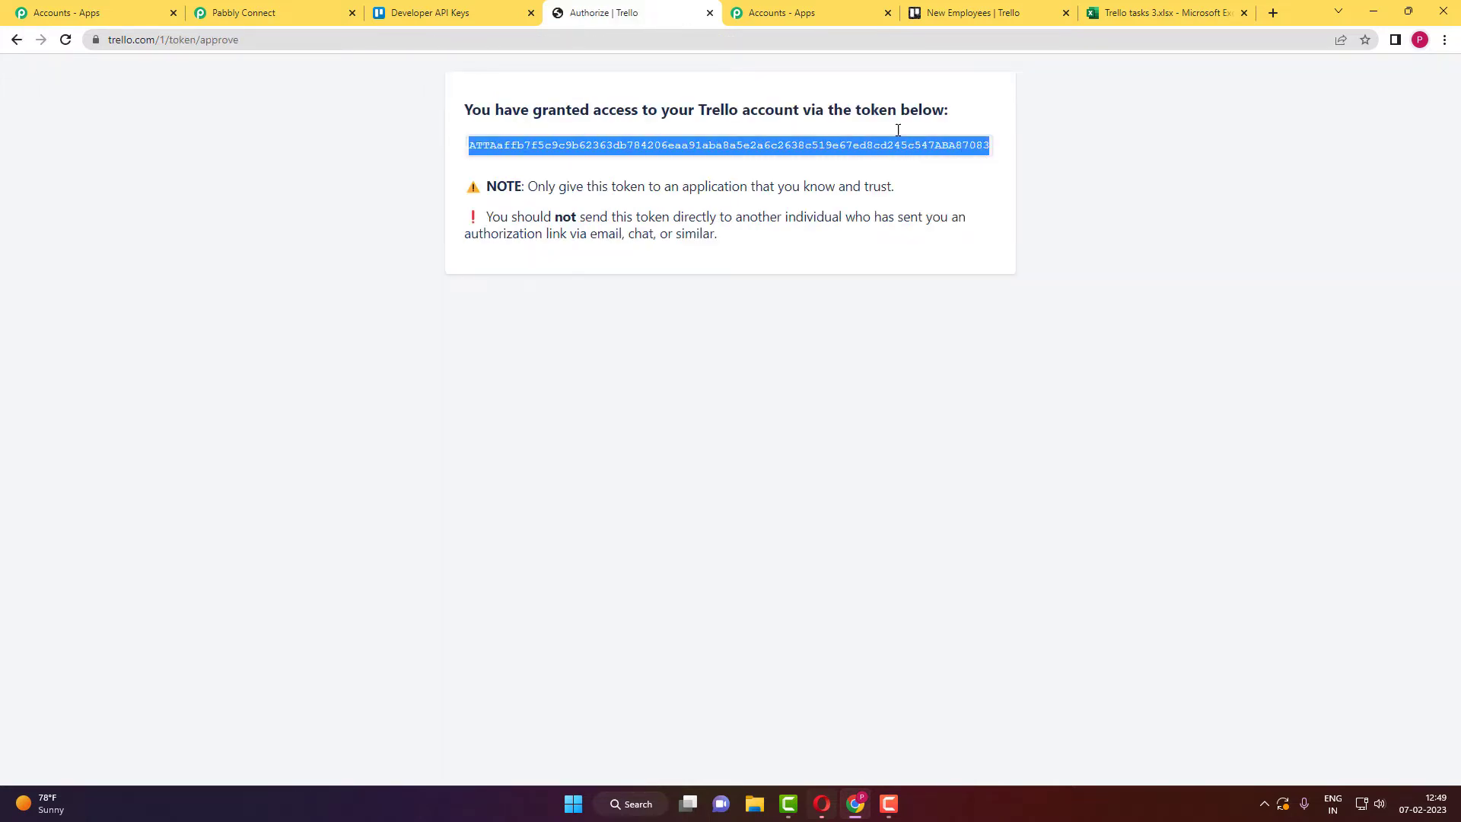
# Paste the token into the Token field of the new Trello connection, and save the connection
pyautogui.click(251, 13)
pyautogui.click(773, 530)
pyautogui.hotkey('ctrl', 'v')
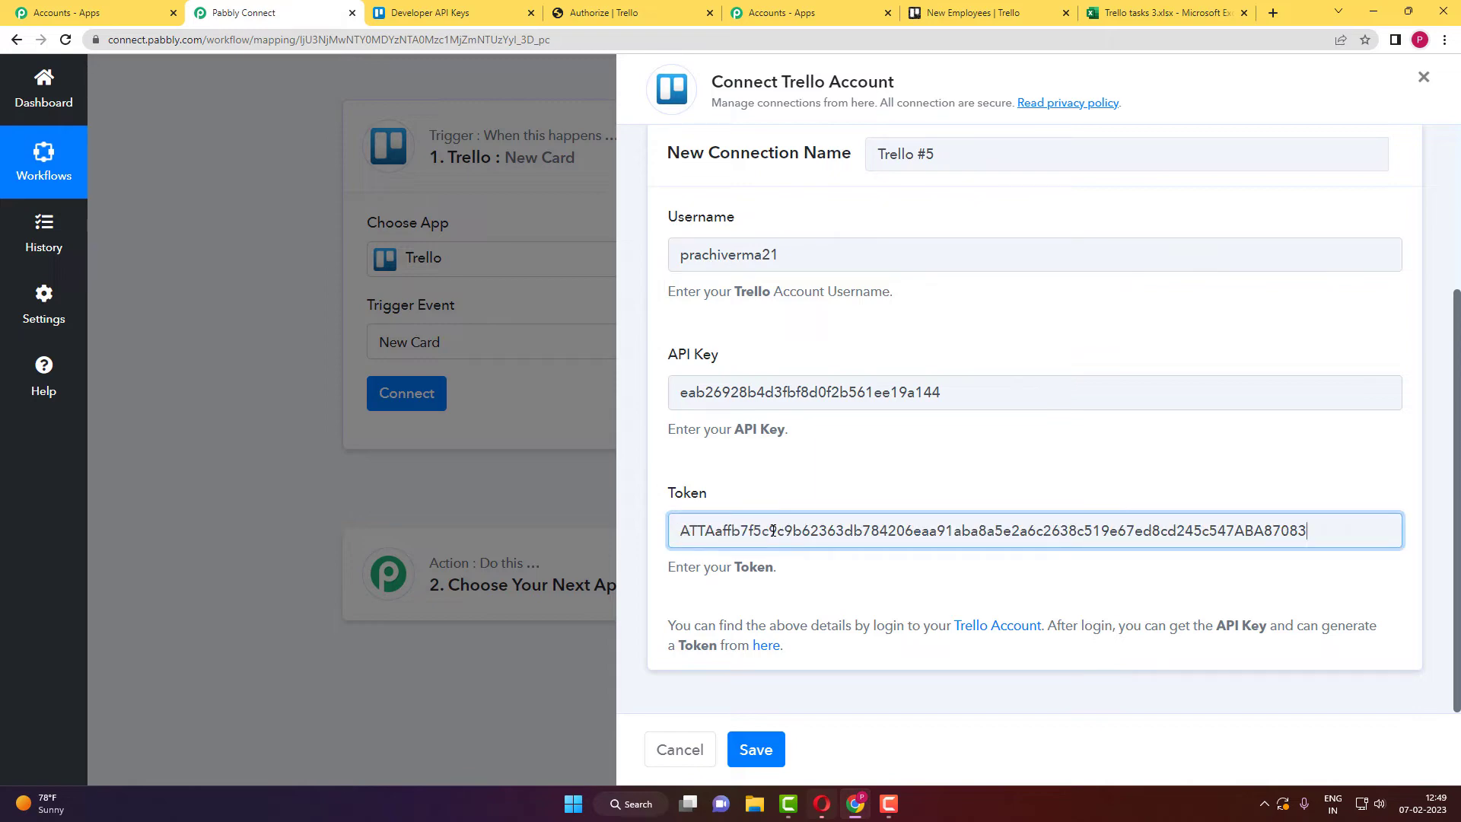
pyautogui.click(774, 752)
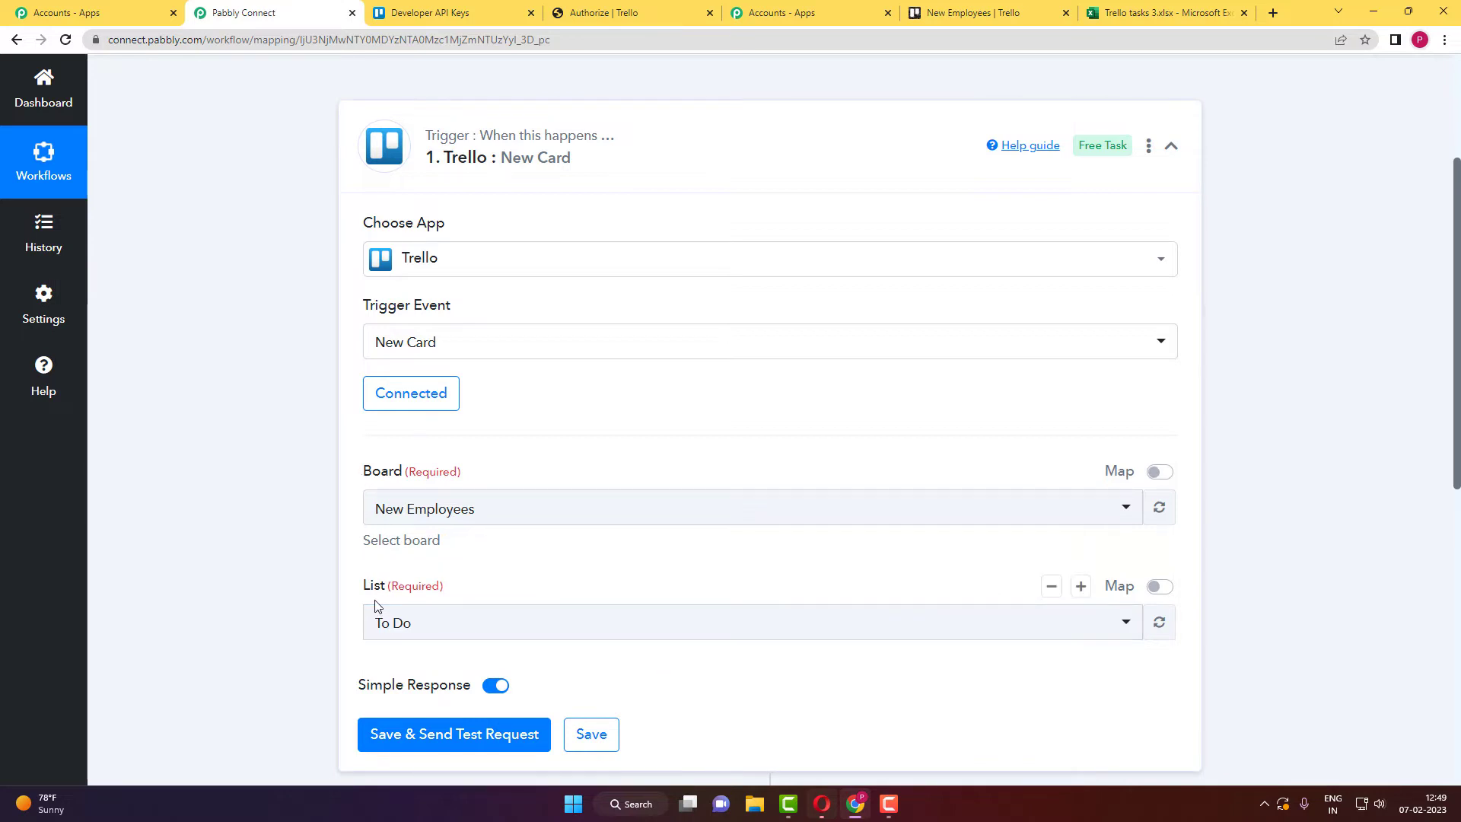
# Check the New Employees board in Trello, and save the trigger for its To Do list with a test request
pyautogui.scroll(-2, 361, 351)
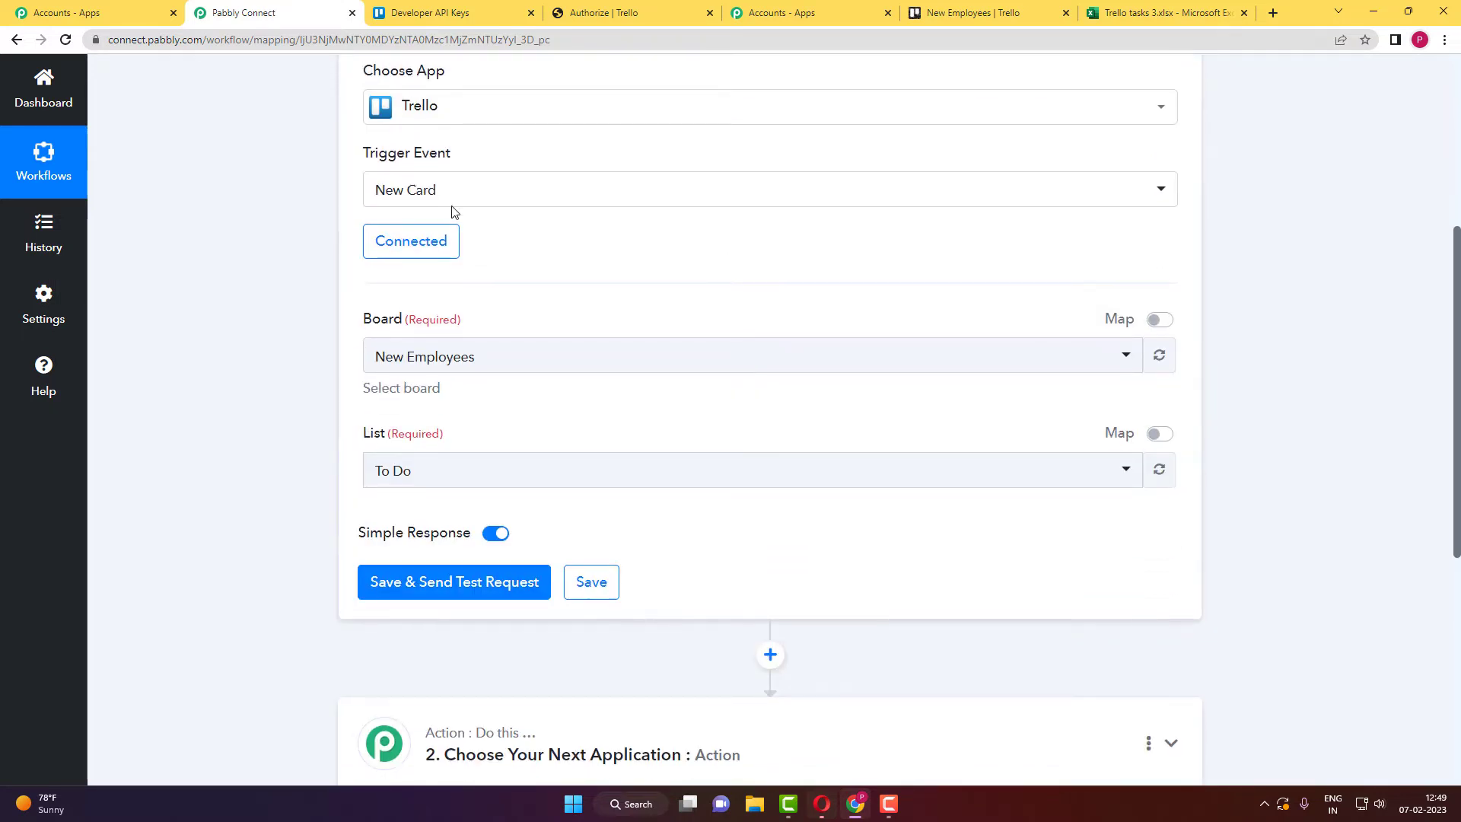
pyautogui.click(906, 10)
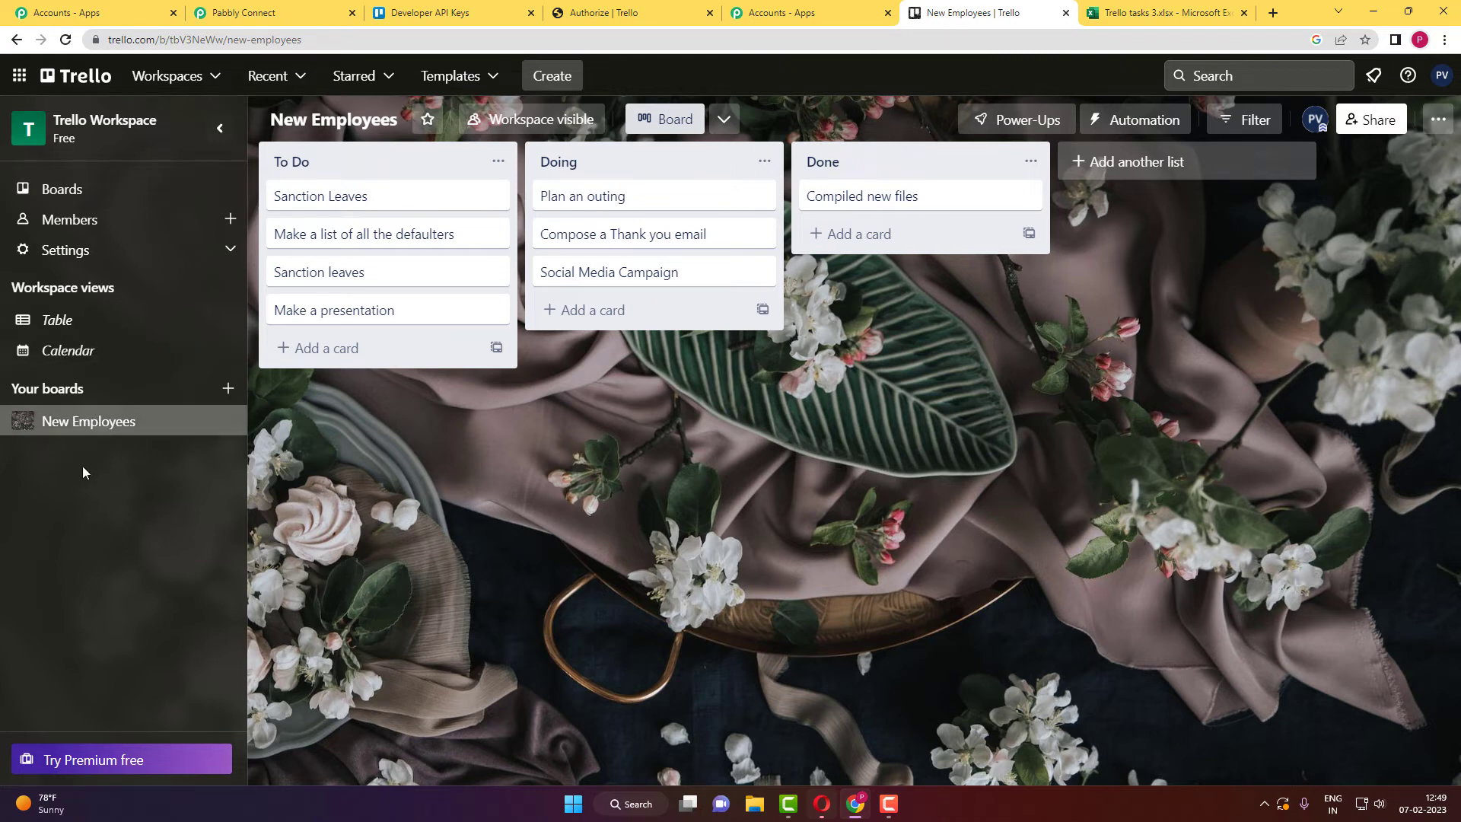
pyautogui.click(253, 7)
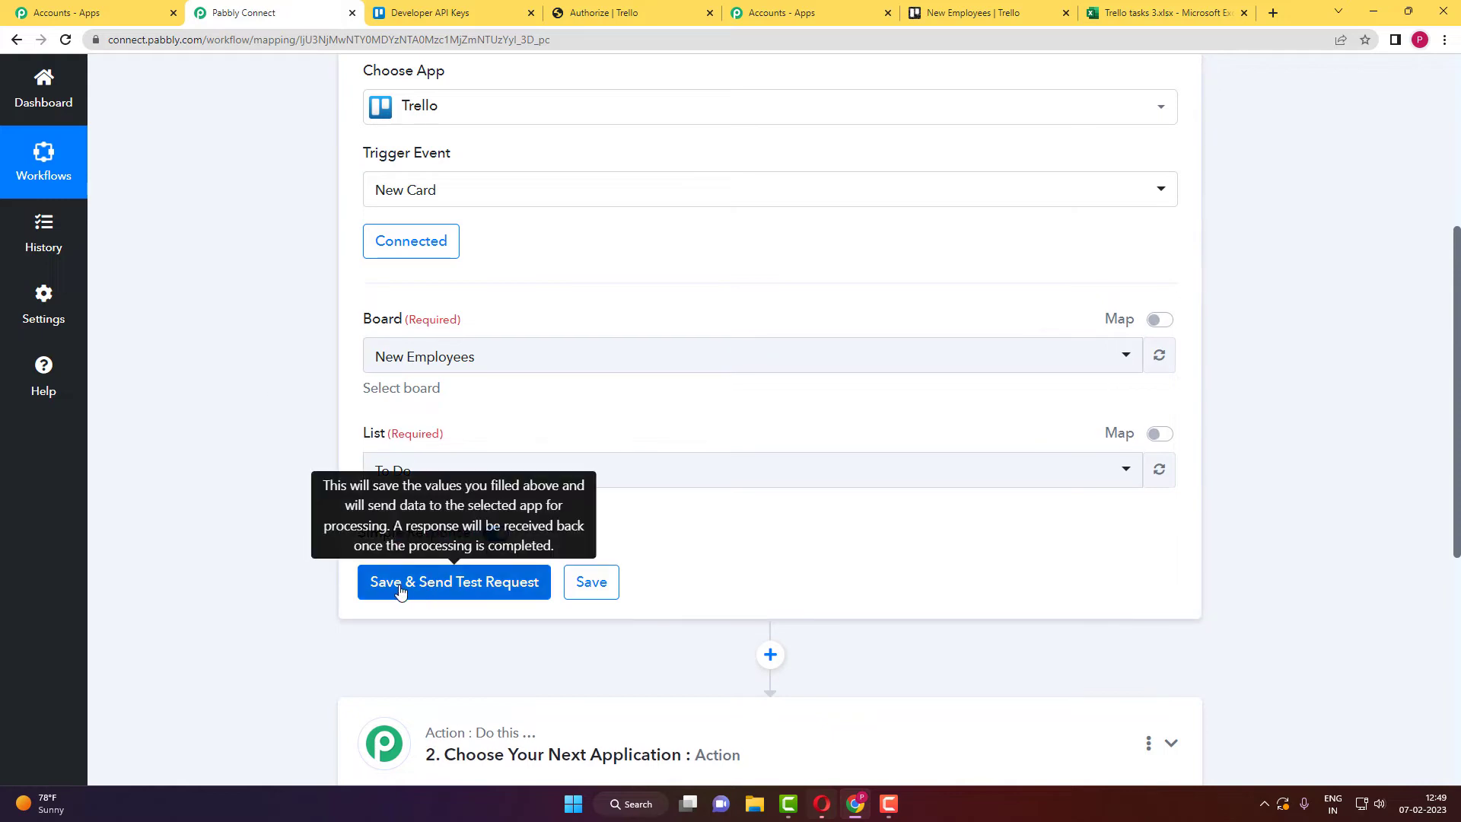
pyautogui.click(377, 592)
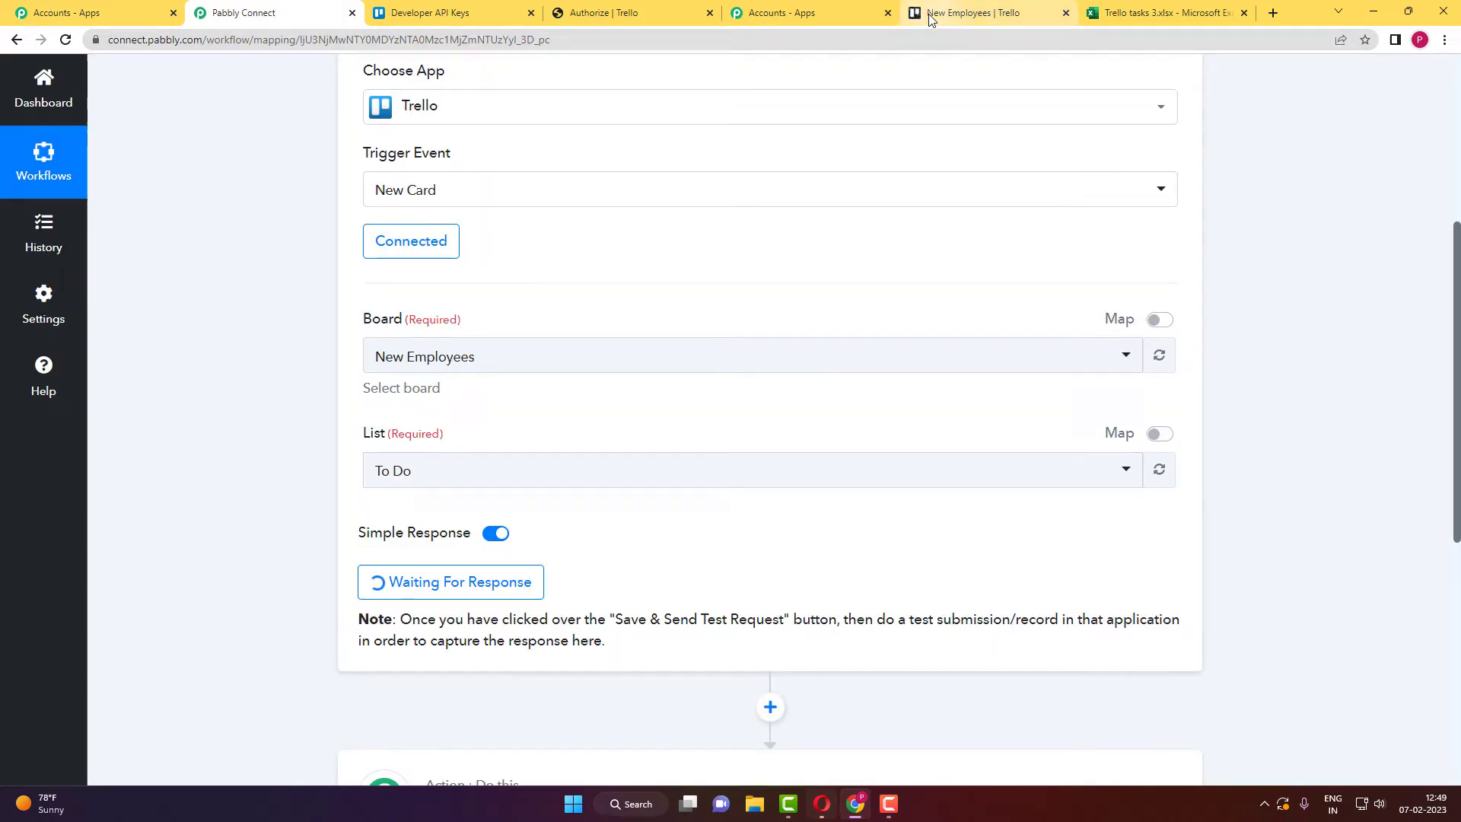
# Add a card titled "Independence day plan" to the To Do list of the New Employees board in Trello
pyautogui.click(930, 19)
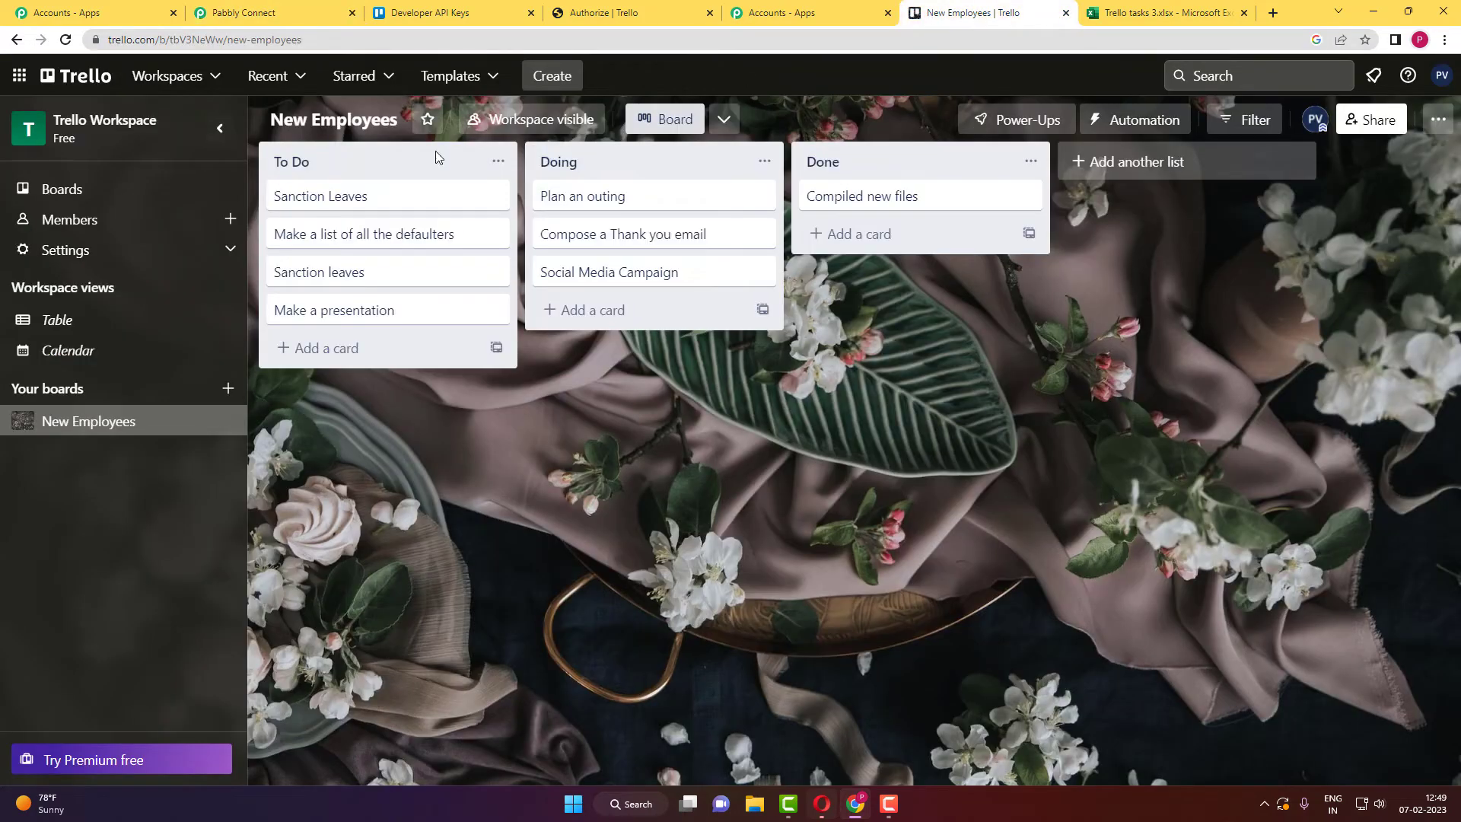
pyautogui.click(320, 350)
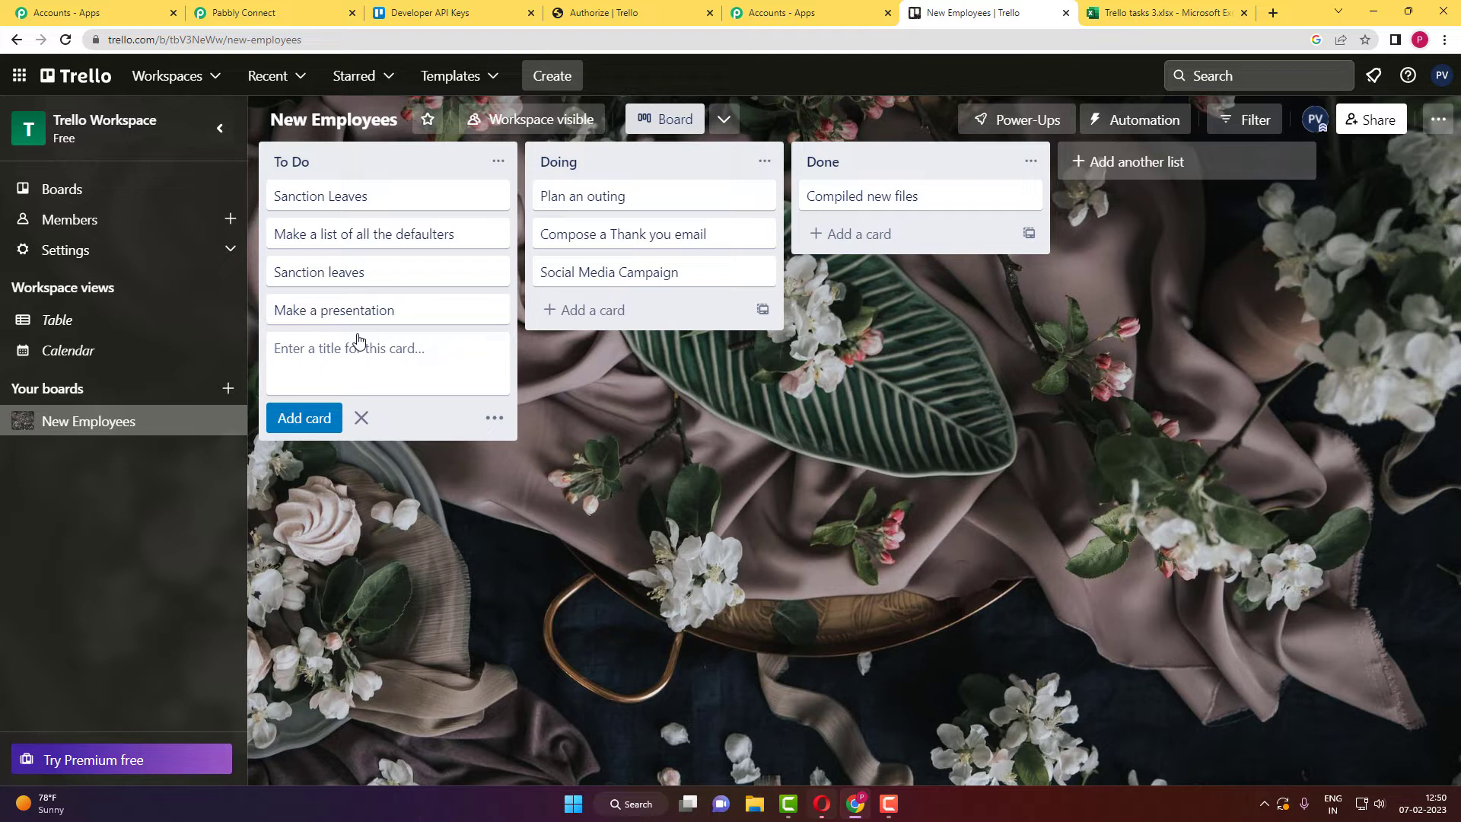
pyautogui.write('Independence day plan')
pyautogui.press('Return')
pyautogui.click(362, 455)
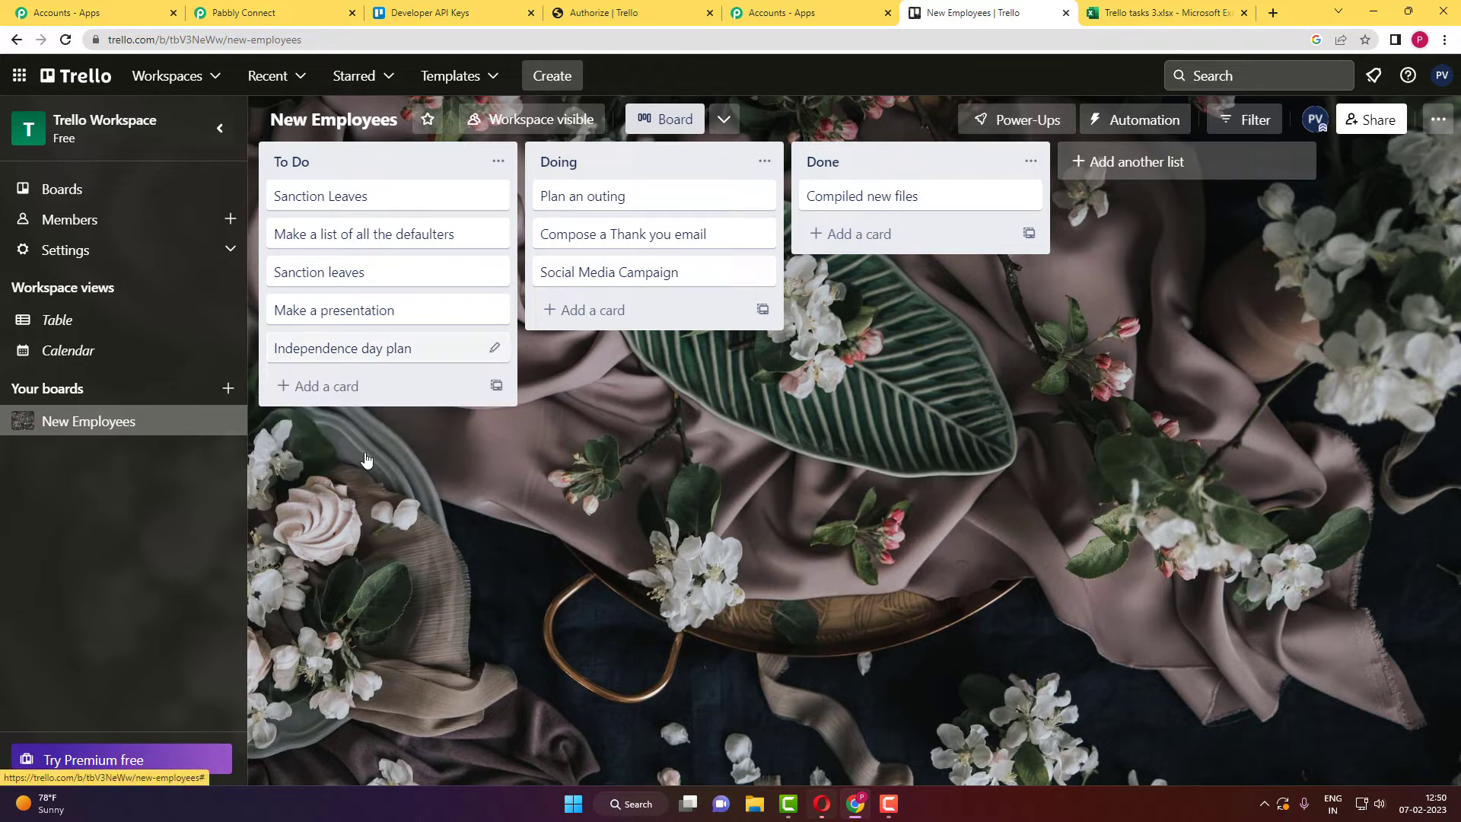
# Return to the Pabbly Connect workflow and review the trigger's received response for the list name, card text and board name
pyautogui.click(295, 6)
pyautogui.scroll(-5, 290, 441)
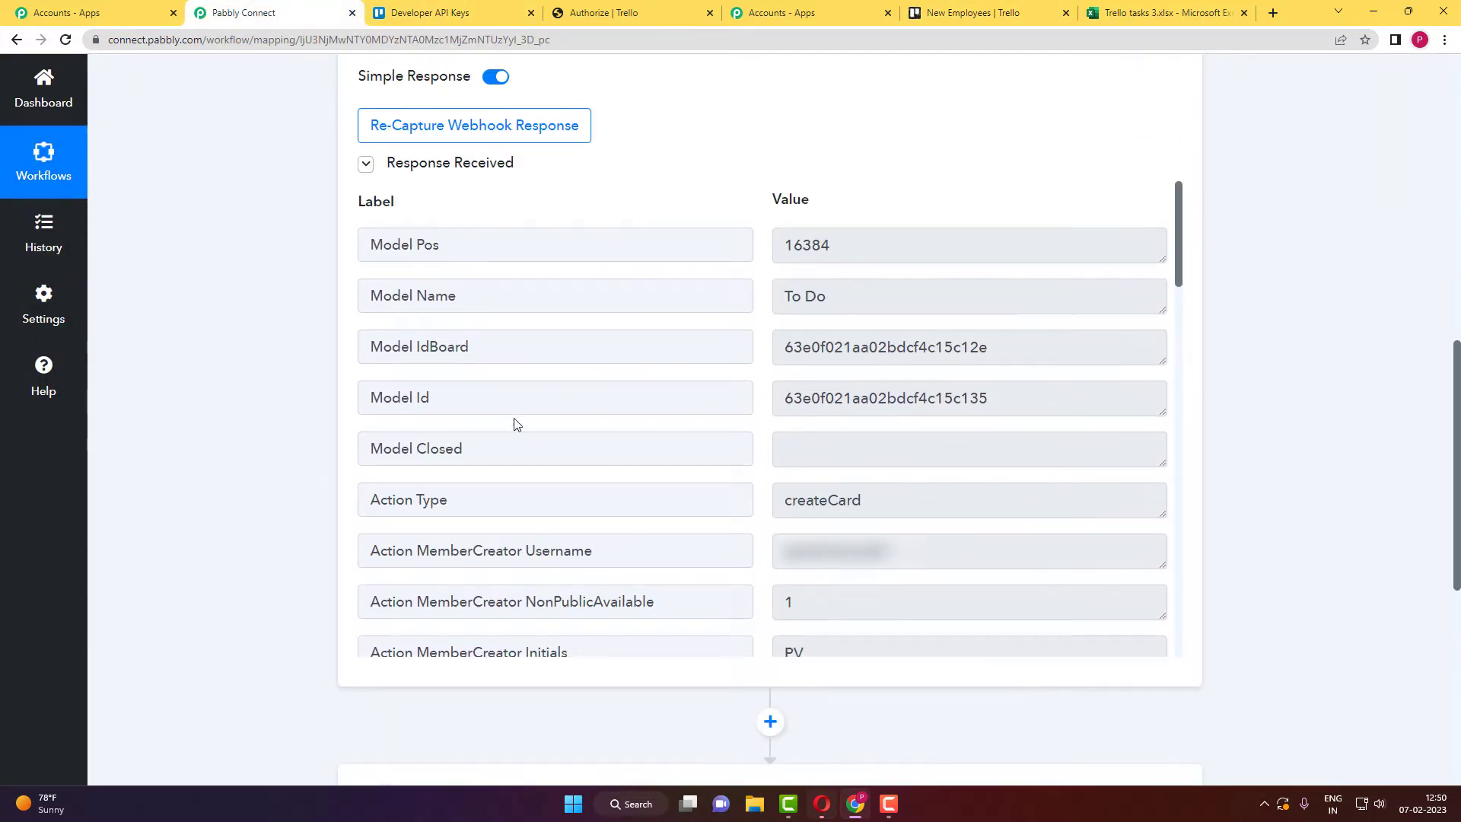
pyautogui.scroll(-1, 586, 352)
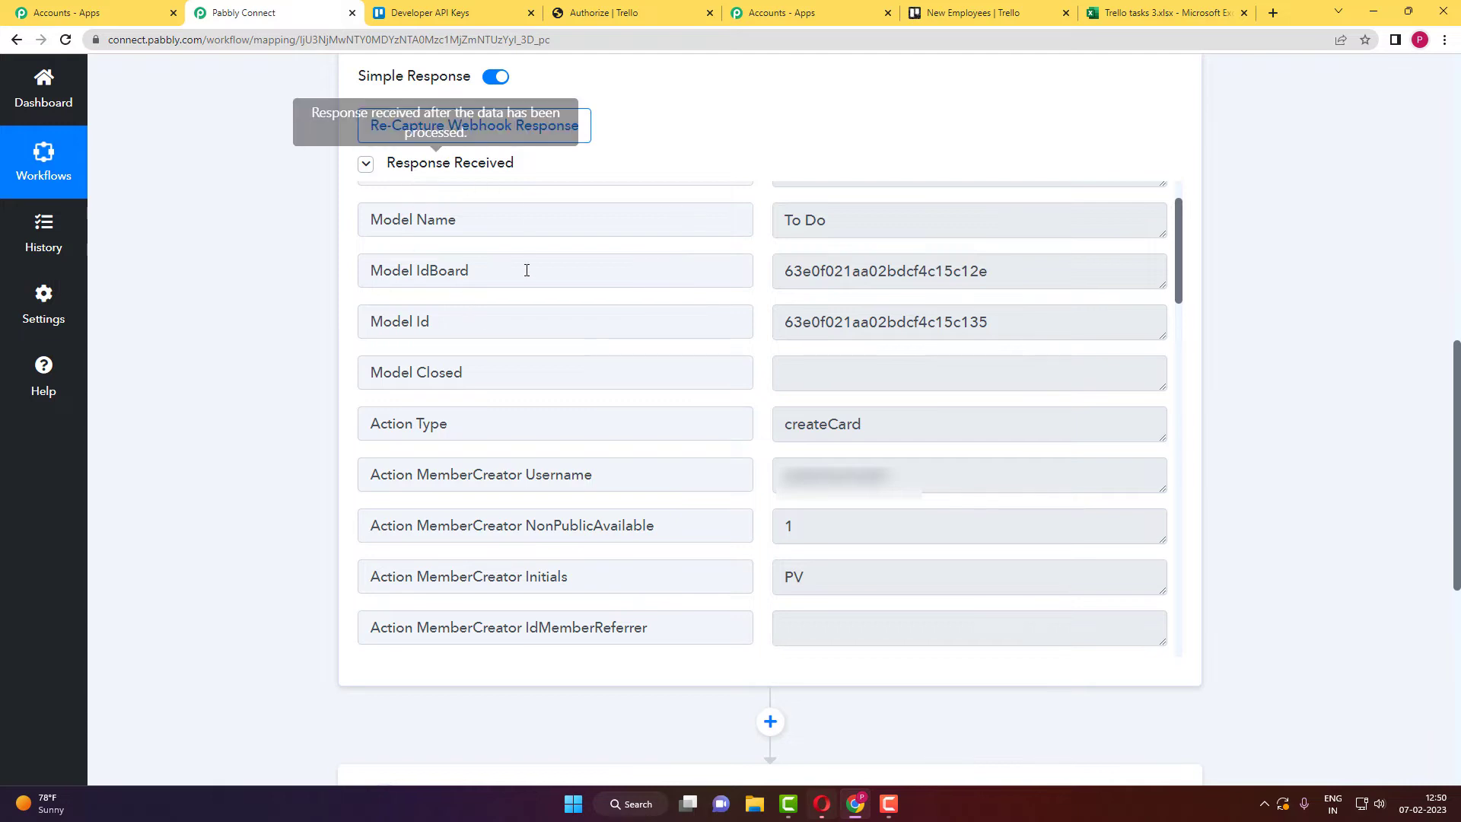
pyautogui.tripleClick(790, 220)
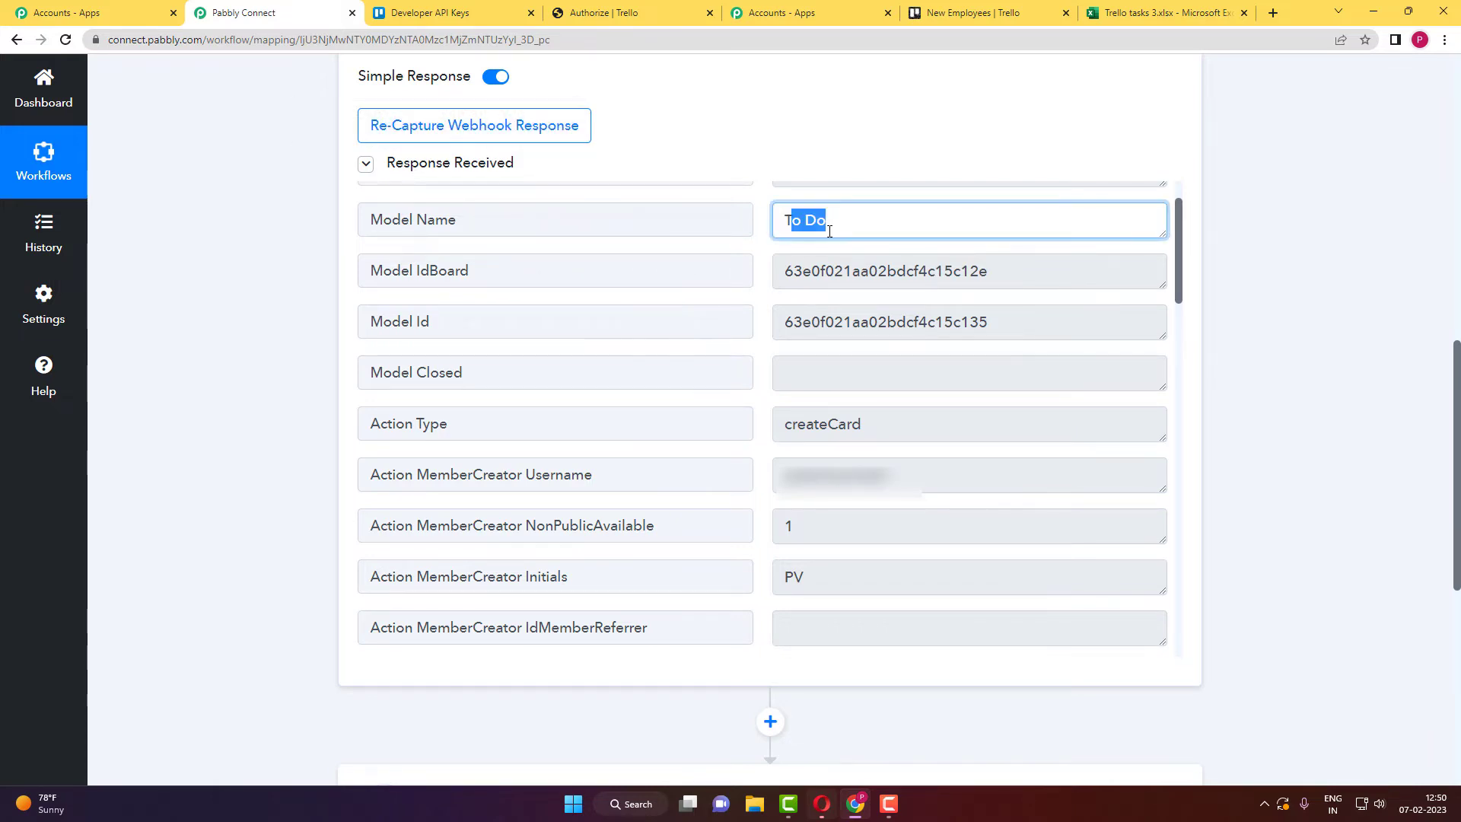
pyautogui.click(740, 375)
pyautogui.scroll(-2, 751, 358)
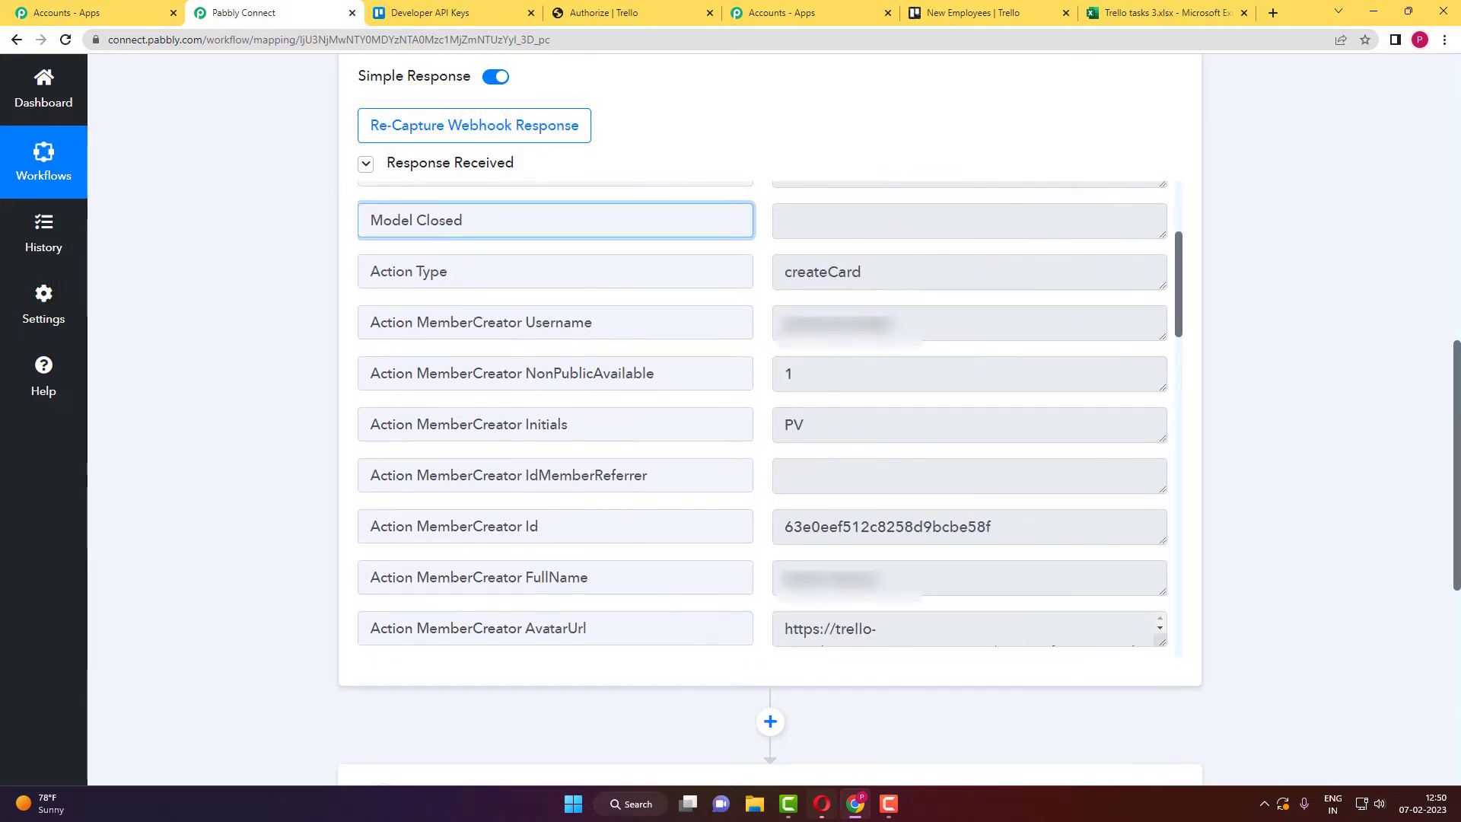
pyautogui.scroll(-5, 744, 453)
pyautogui.scroll(-6, 743, 451)
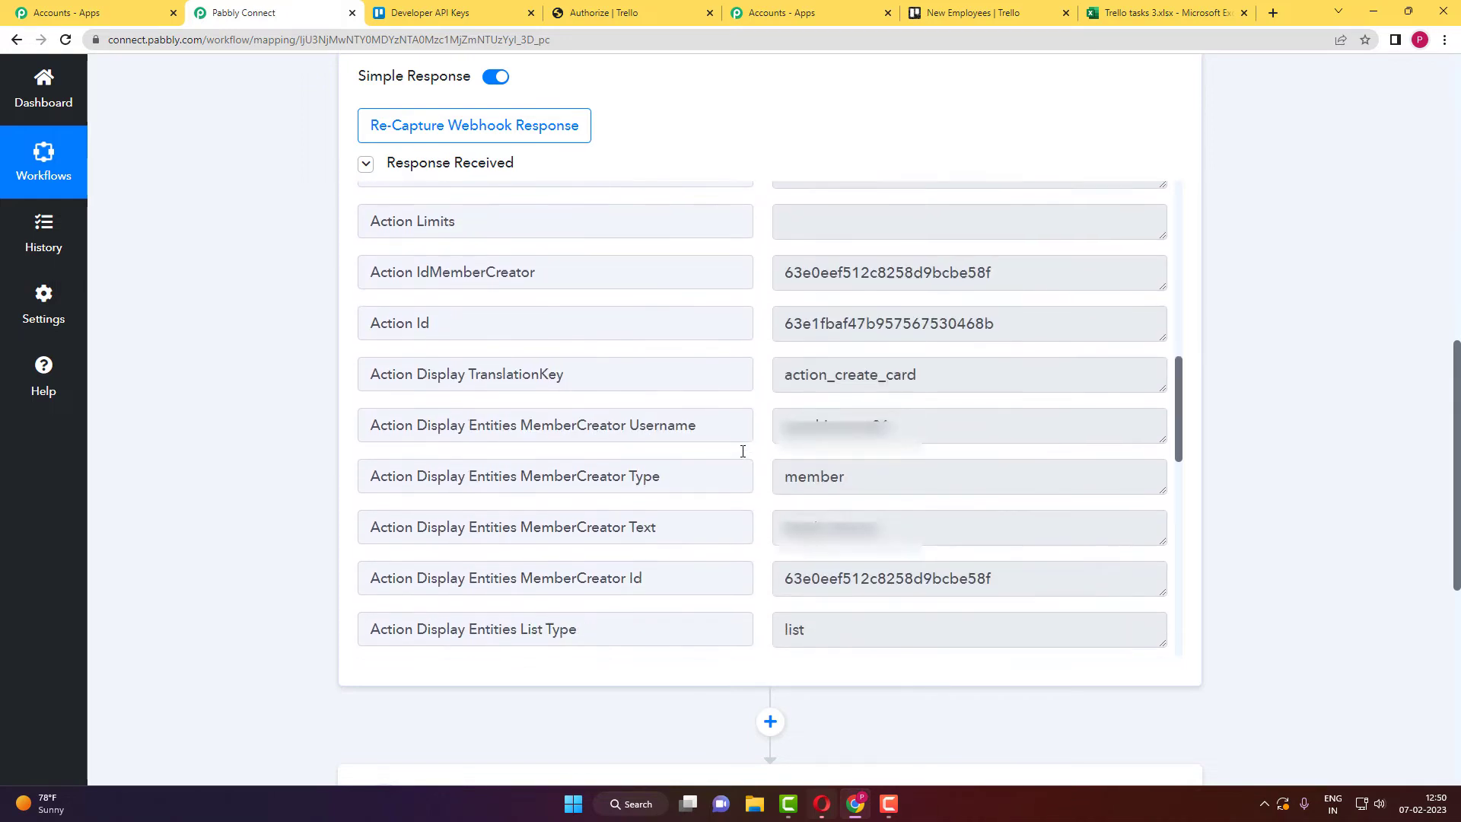
pyautogui.scroll(-3, 741, 450)
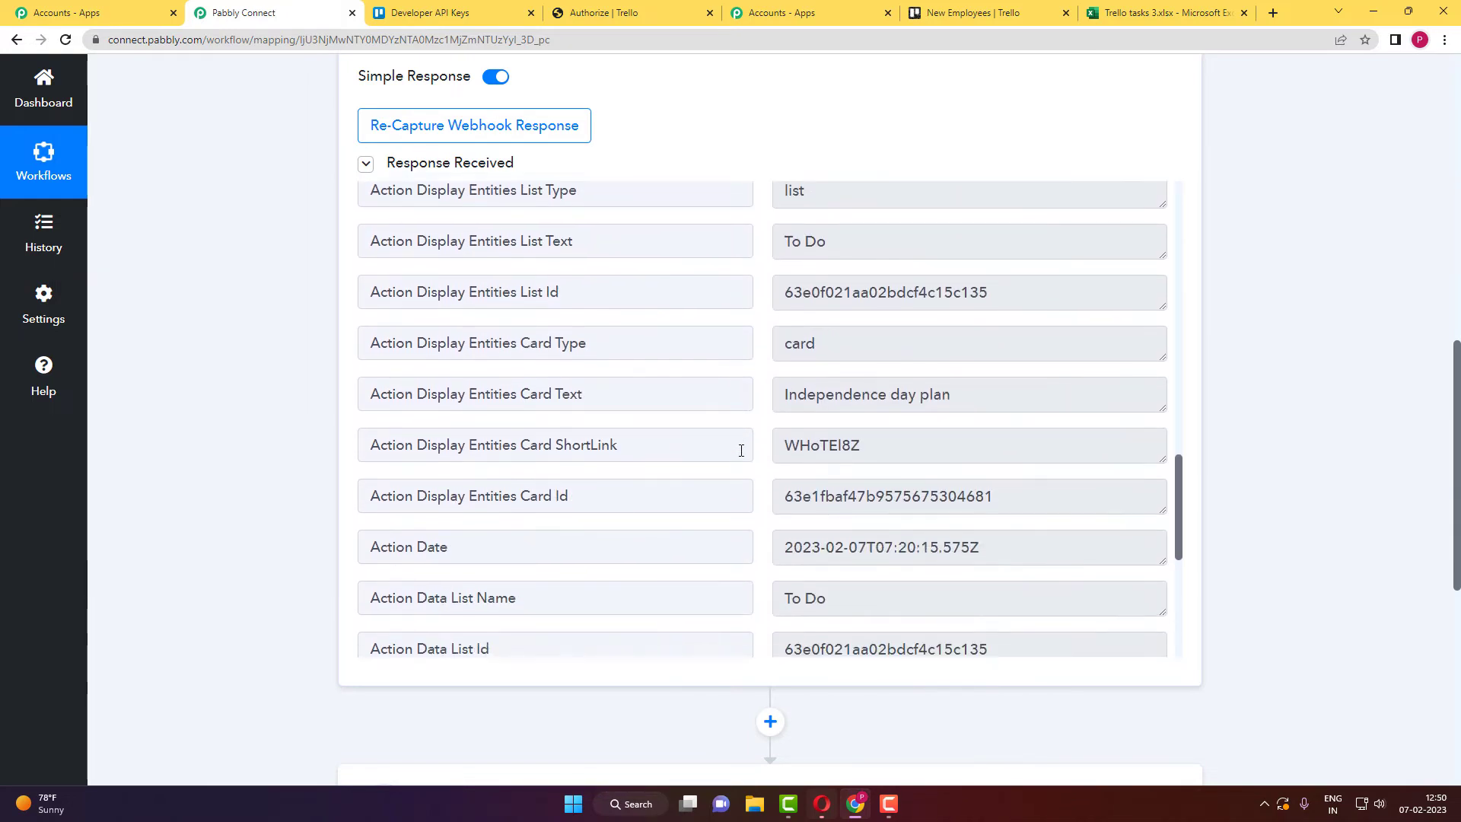
pyautogui.tripleClick(972, 320)
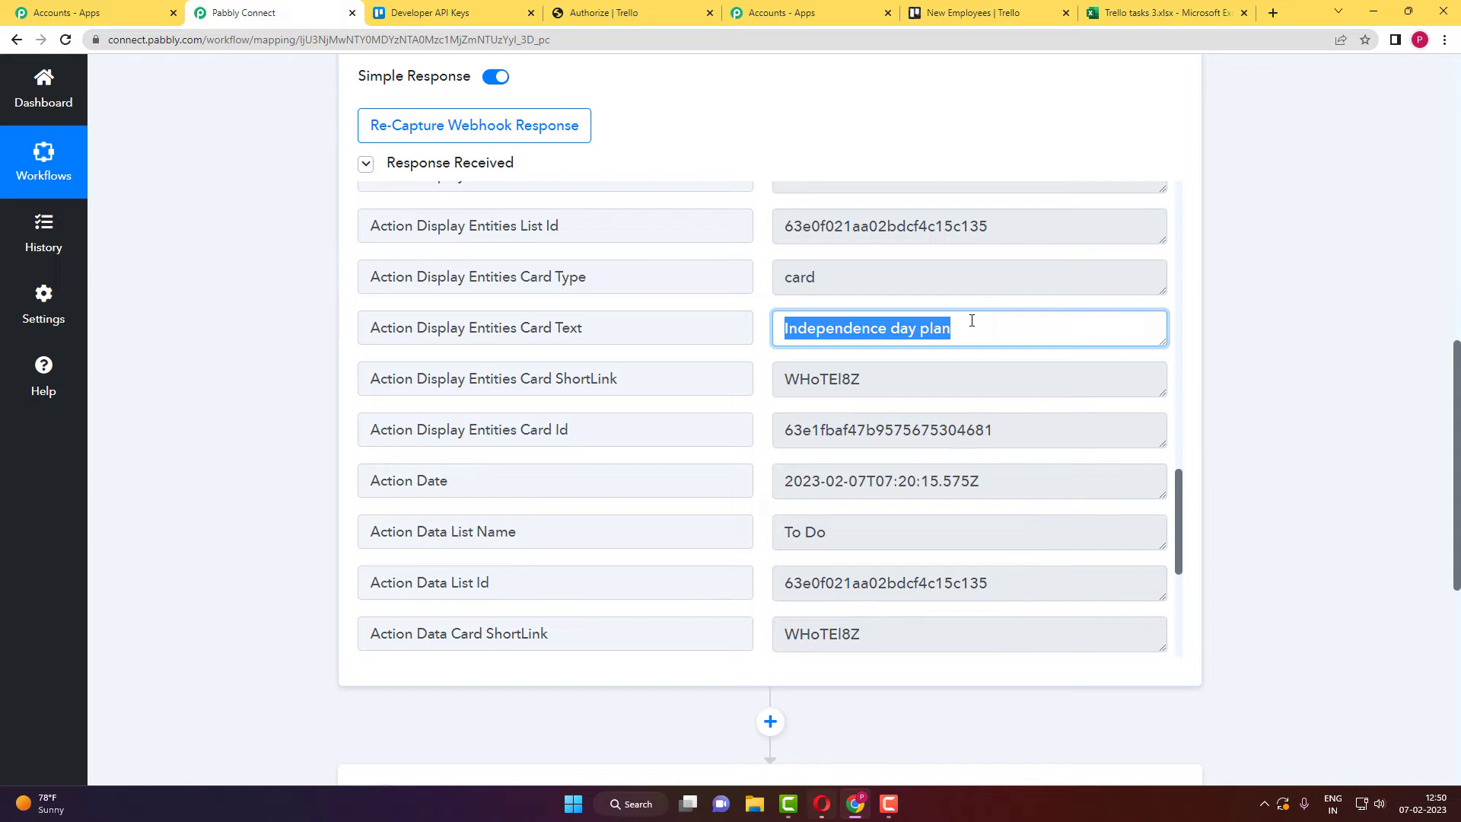
pyautogui.click(549, 328)
pyautogui.scroll(-2, 789, 359)
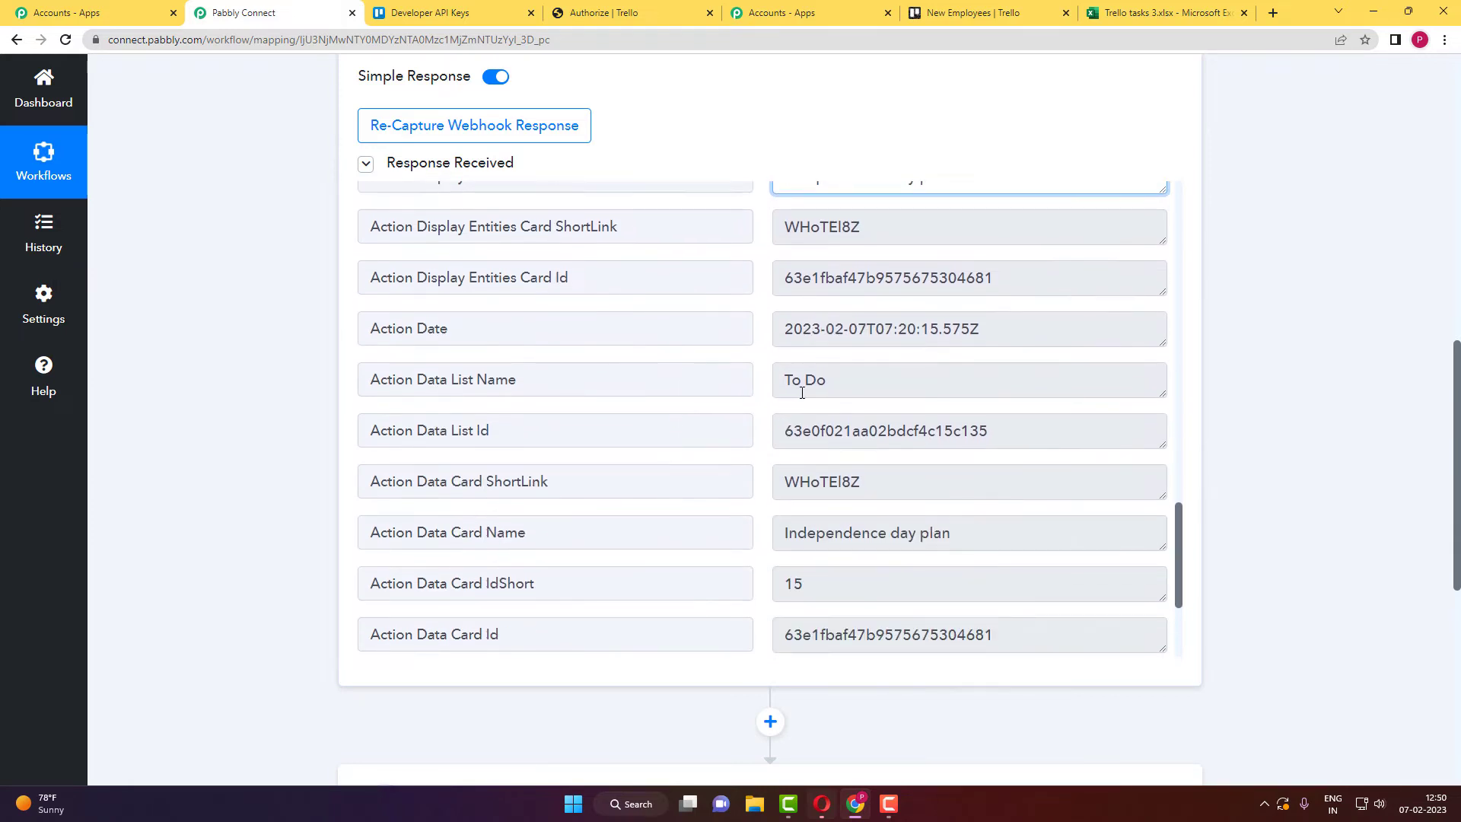
pyautogui.scroll(-3, 670, 480)
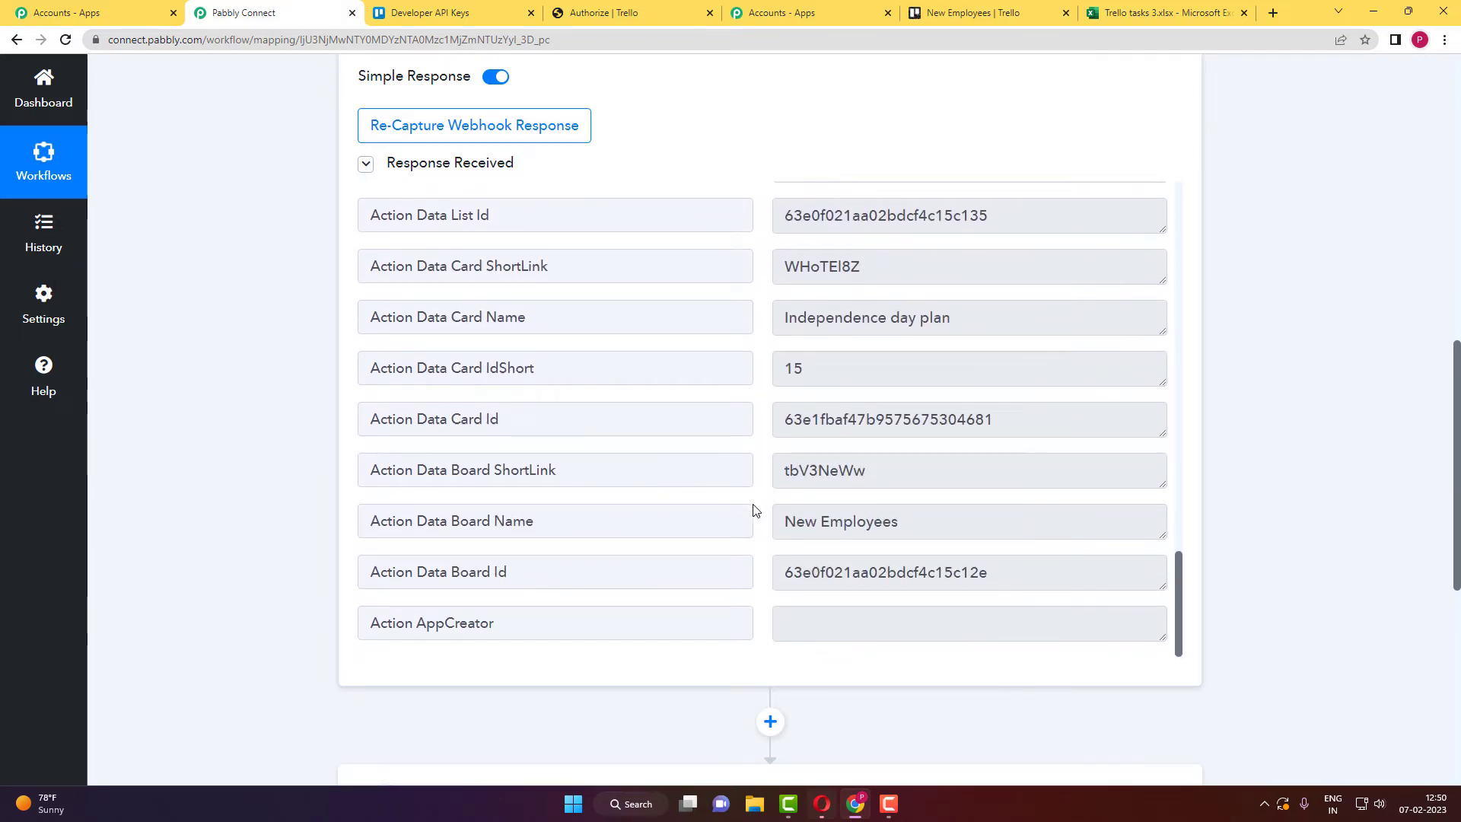
pyautogui.moveTo(776, 522); pyautogui.dragTo(942, 521)
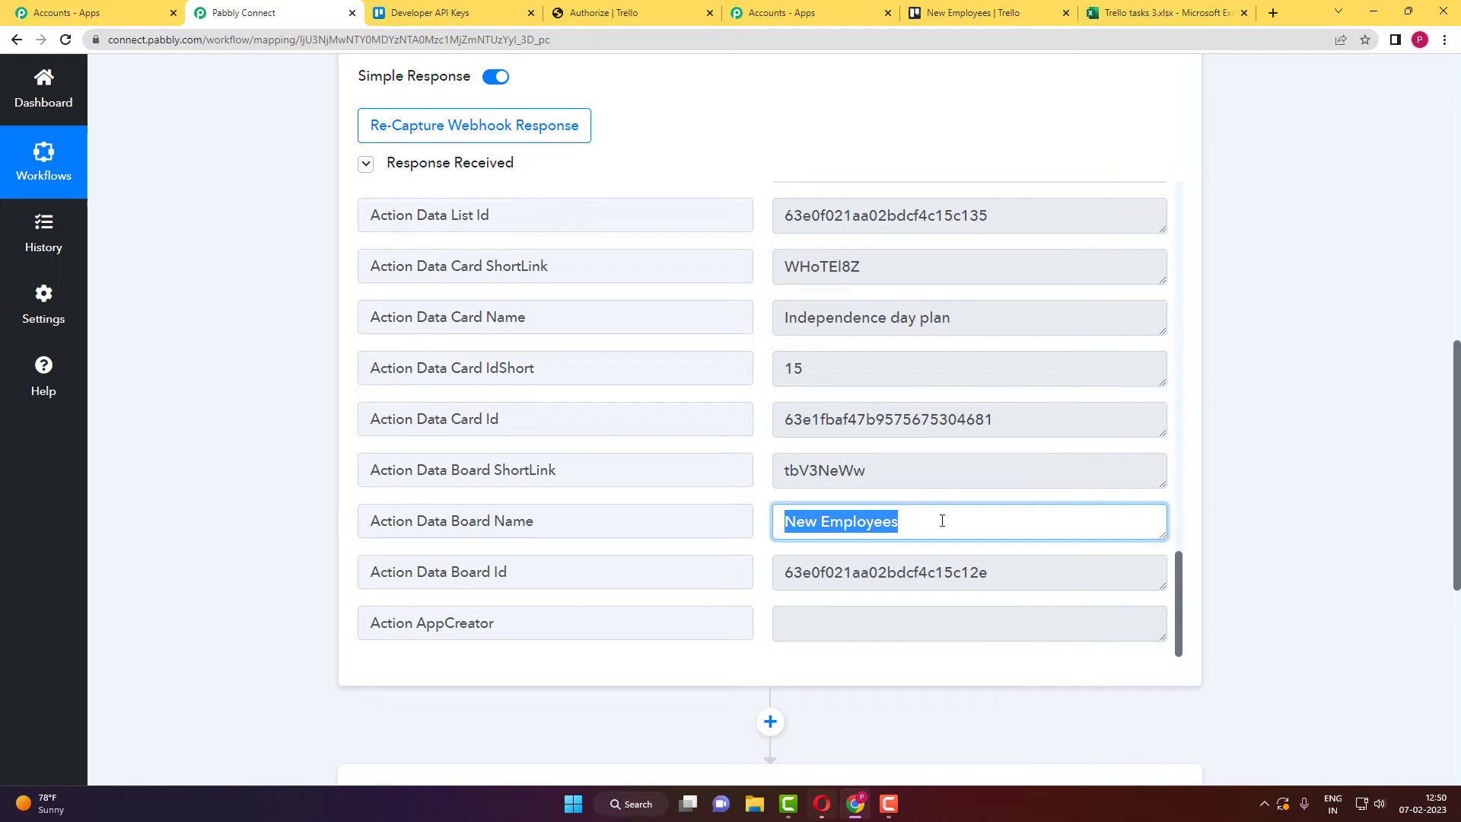
pyautogui.click(318, 462)
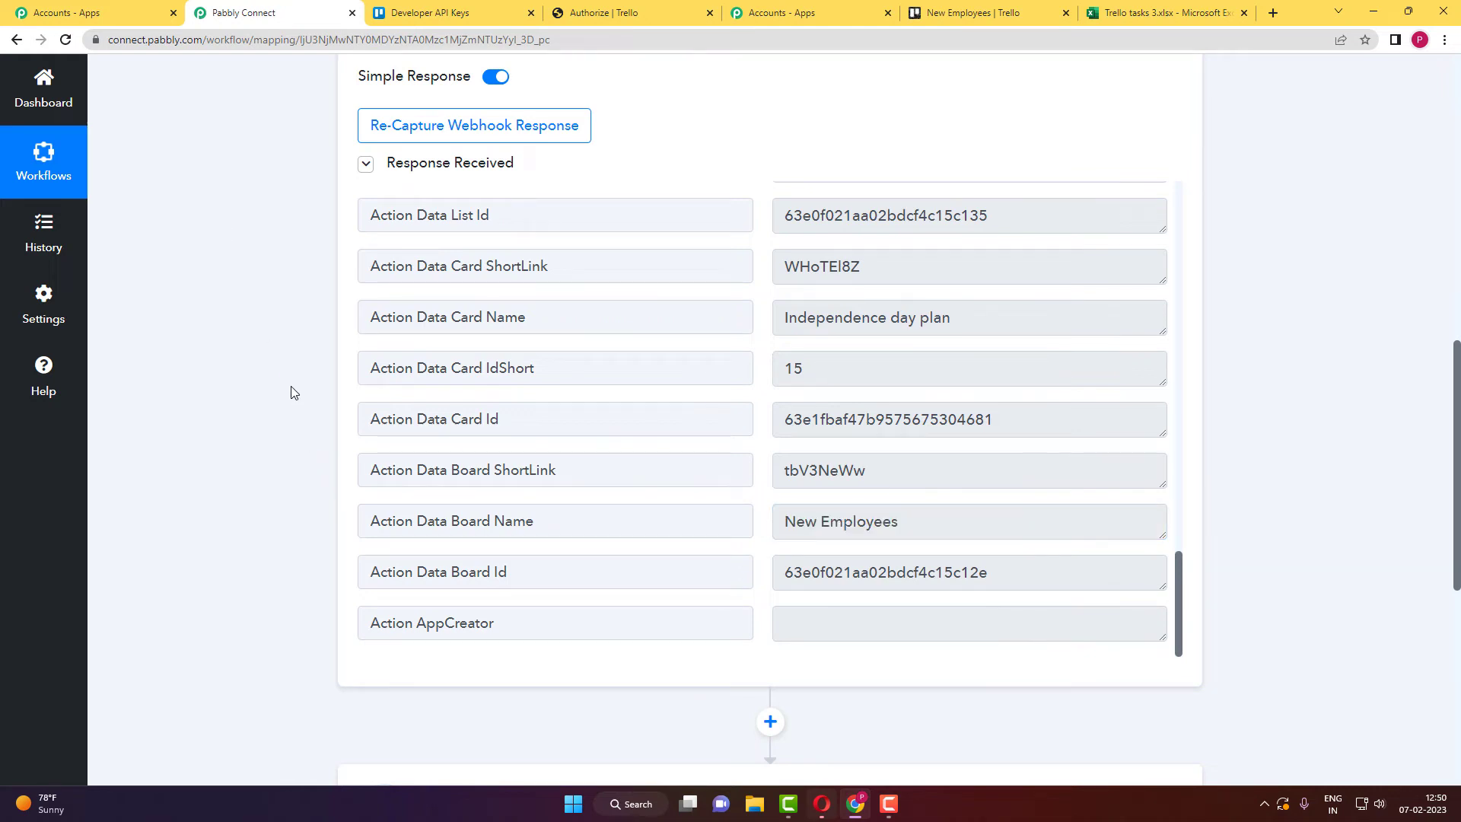
# Set the workflow's action app to Microsoft Excel with the action event Add Row To Worksheet
pyautogui.scroll(-4, 273, 379)
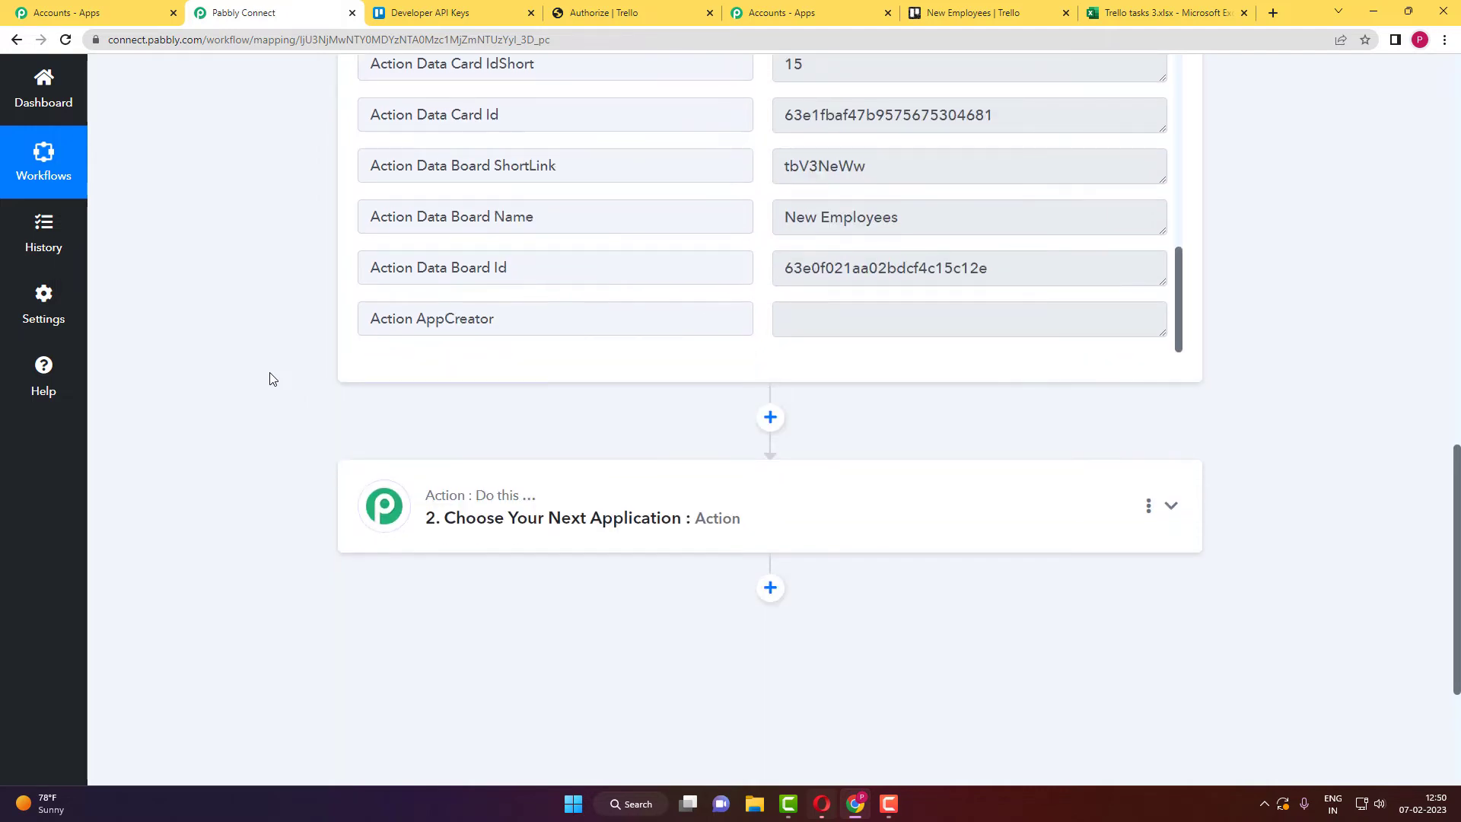
pyautogui.click(528, 519)
pyautogui.scroll(-2, 327, 563)
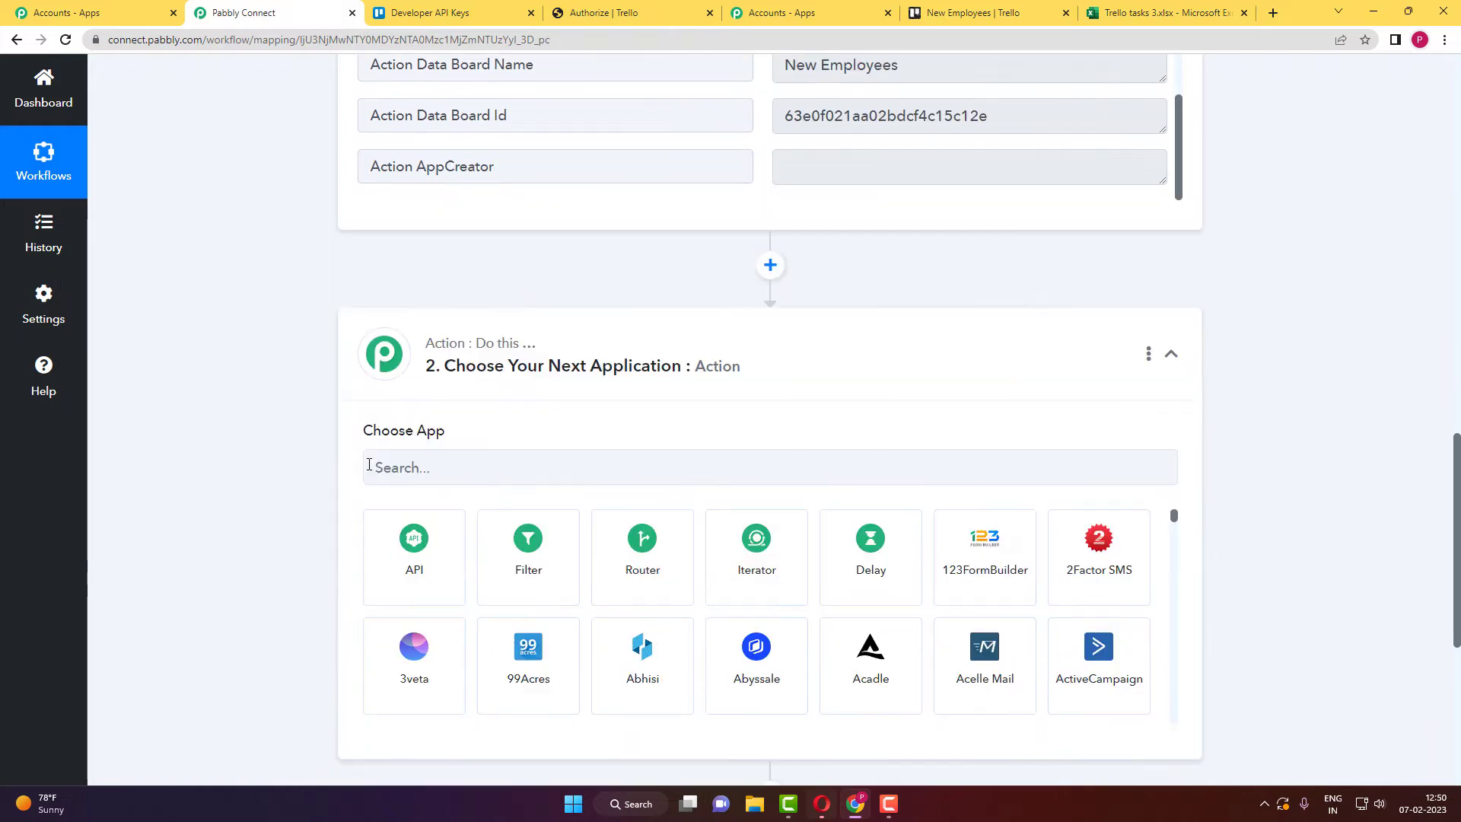
pyautogui.click(369, 470)
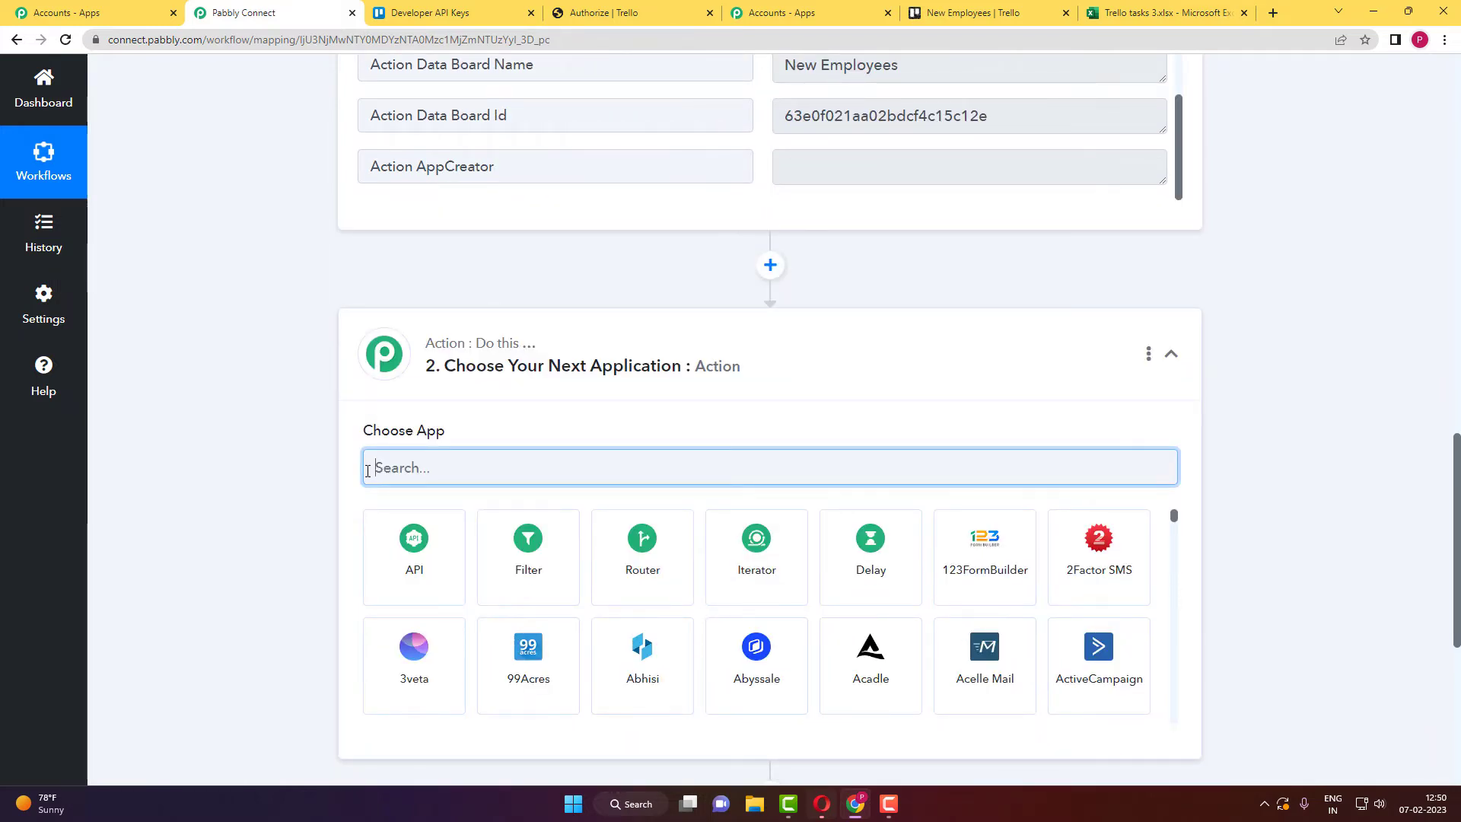
pyautogui.write('Micro')
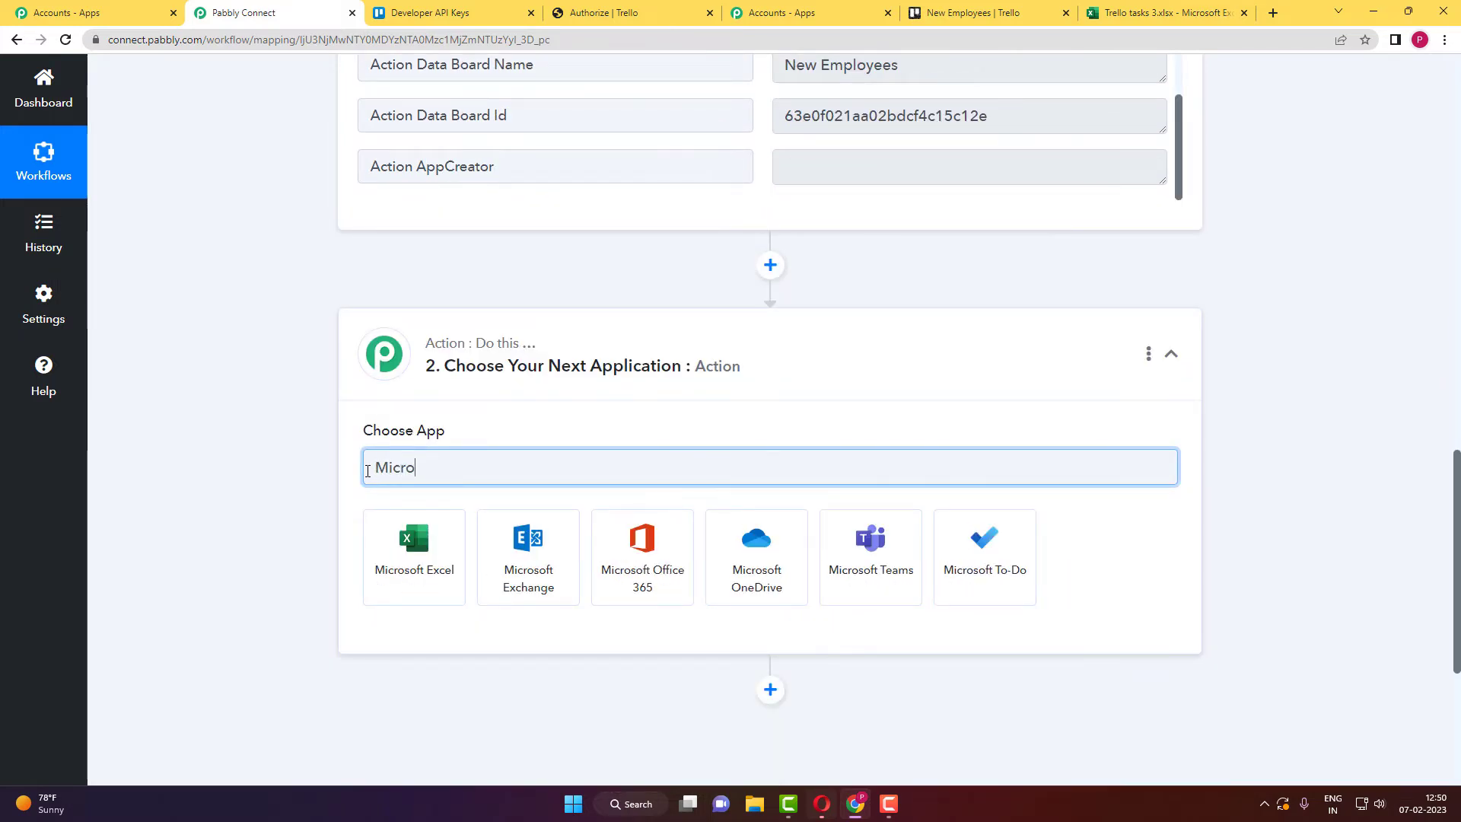
pyautogui.click(377, 545)
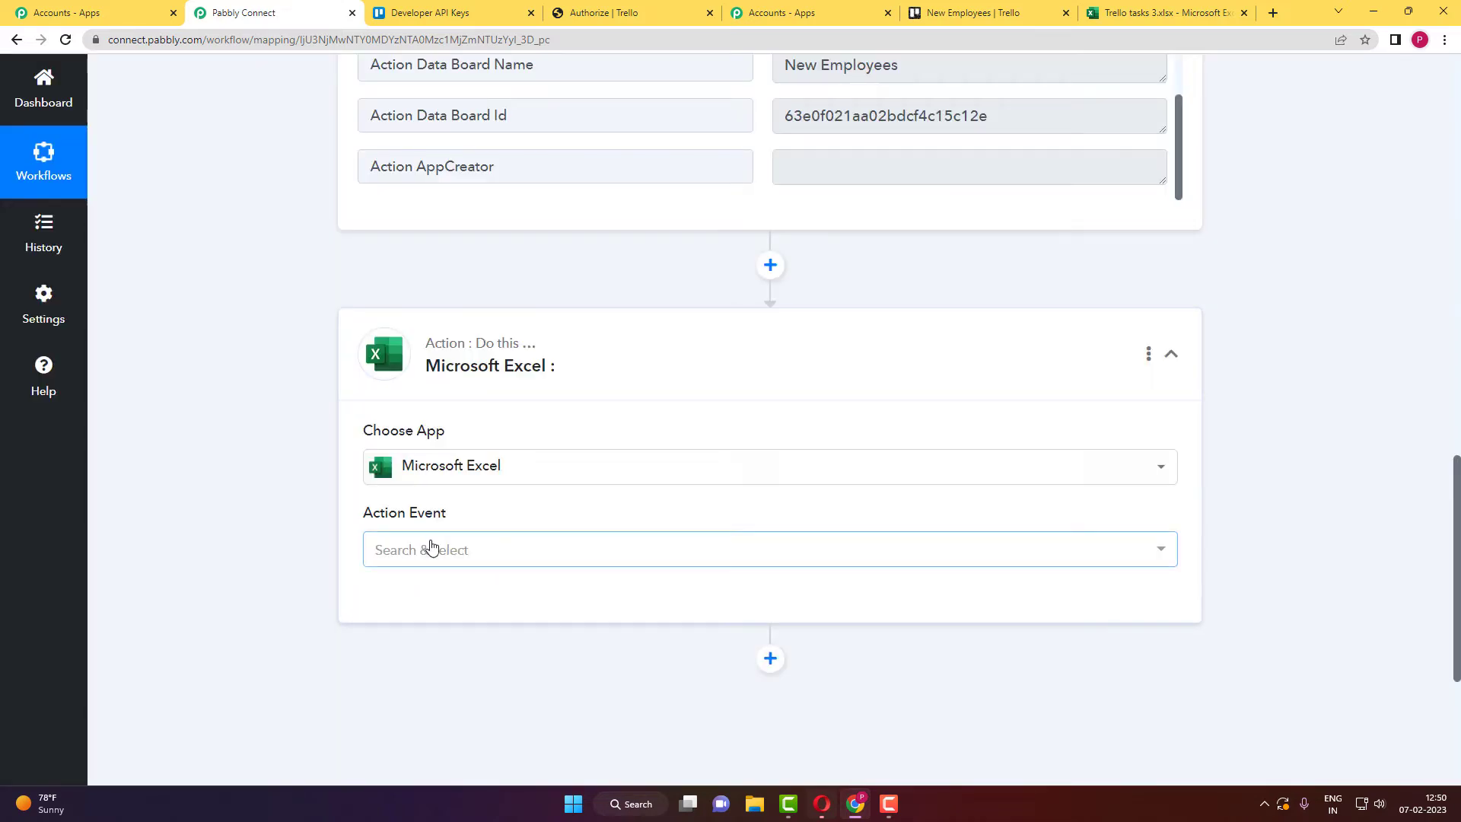
pyautogui.click(430, 548)
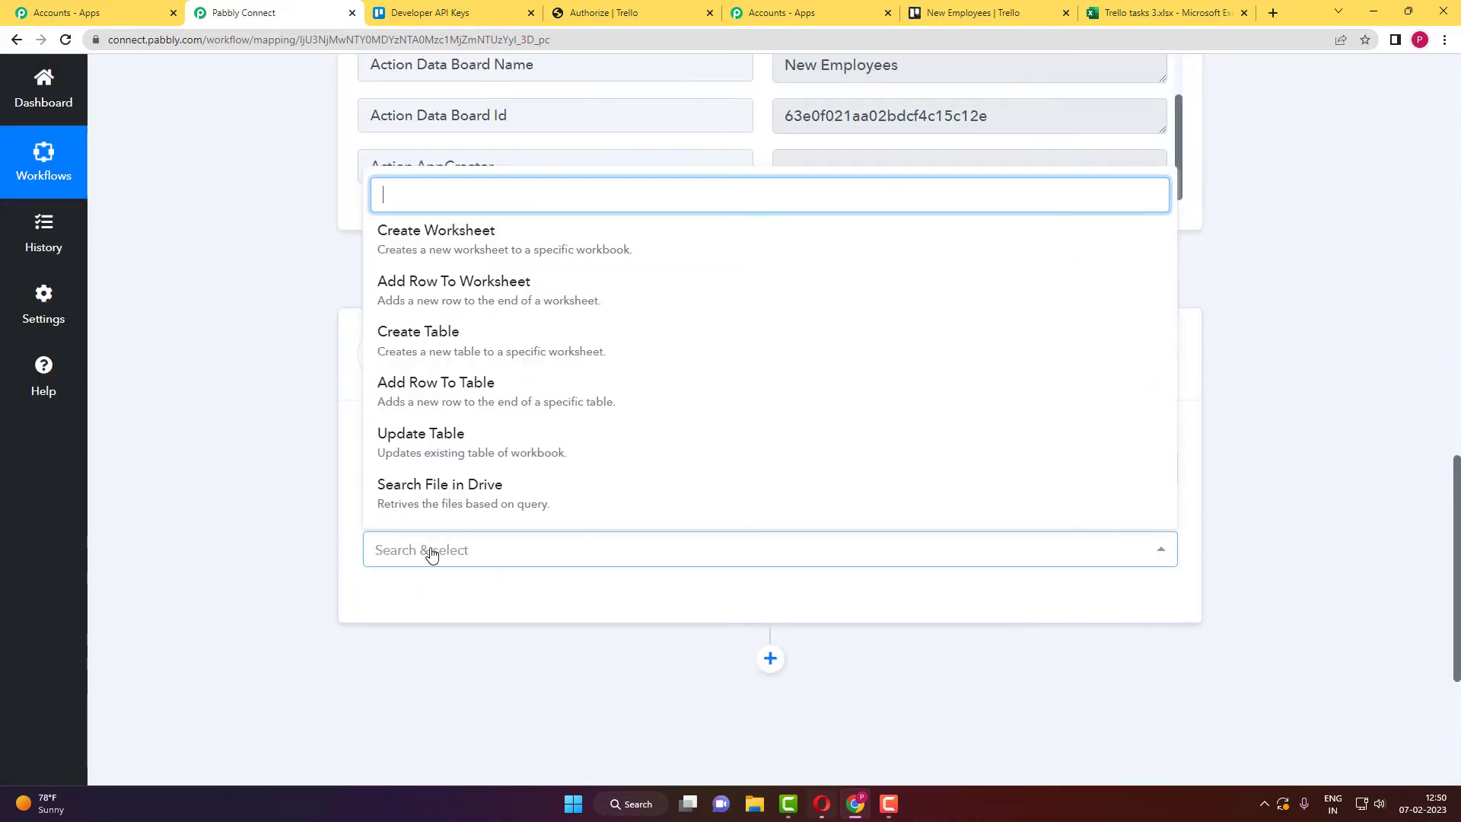
pyautogui.click(417, 294)
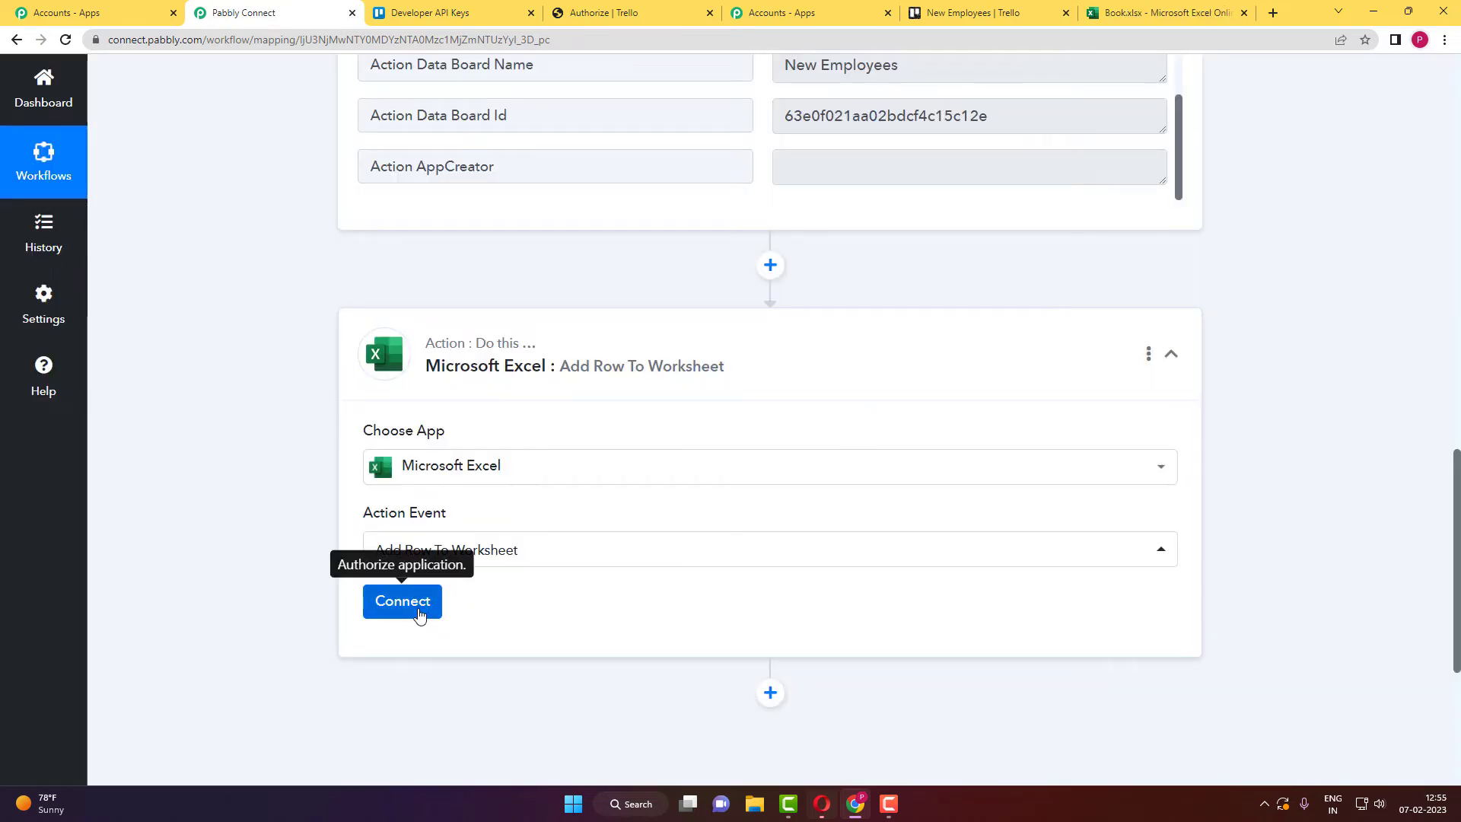
# Check the Board Name, Tasks and Creator's Name headings in the Excel workbook, and return to the workflow
pyautogui.click(1144, 14)
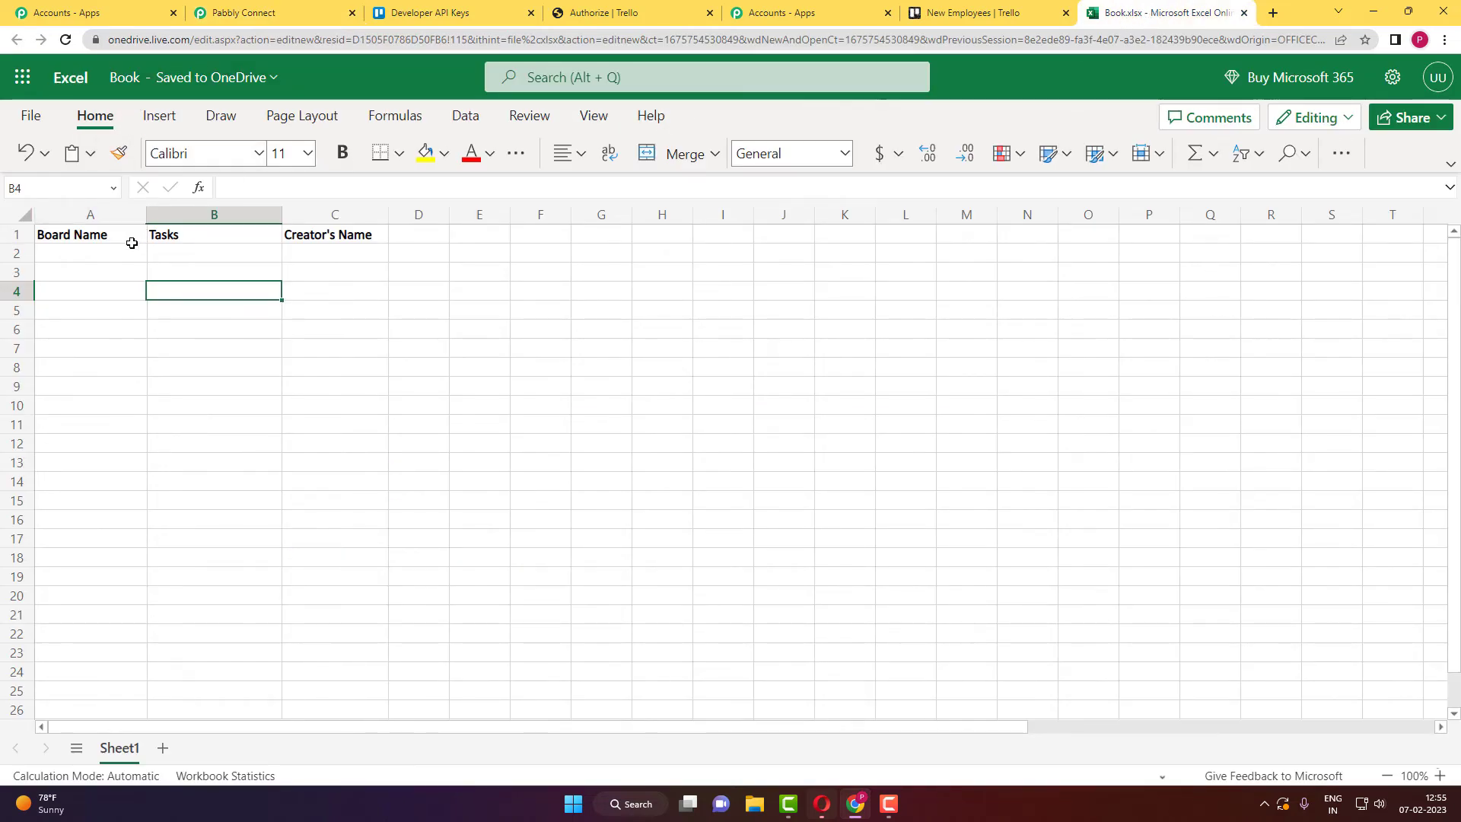
pyautogui.click(106, 237)
pyautogui.click(165, 235)
pyautogui.click(332, 234)
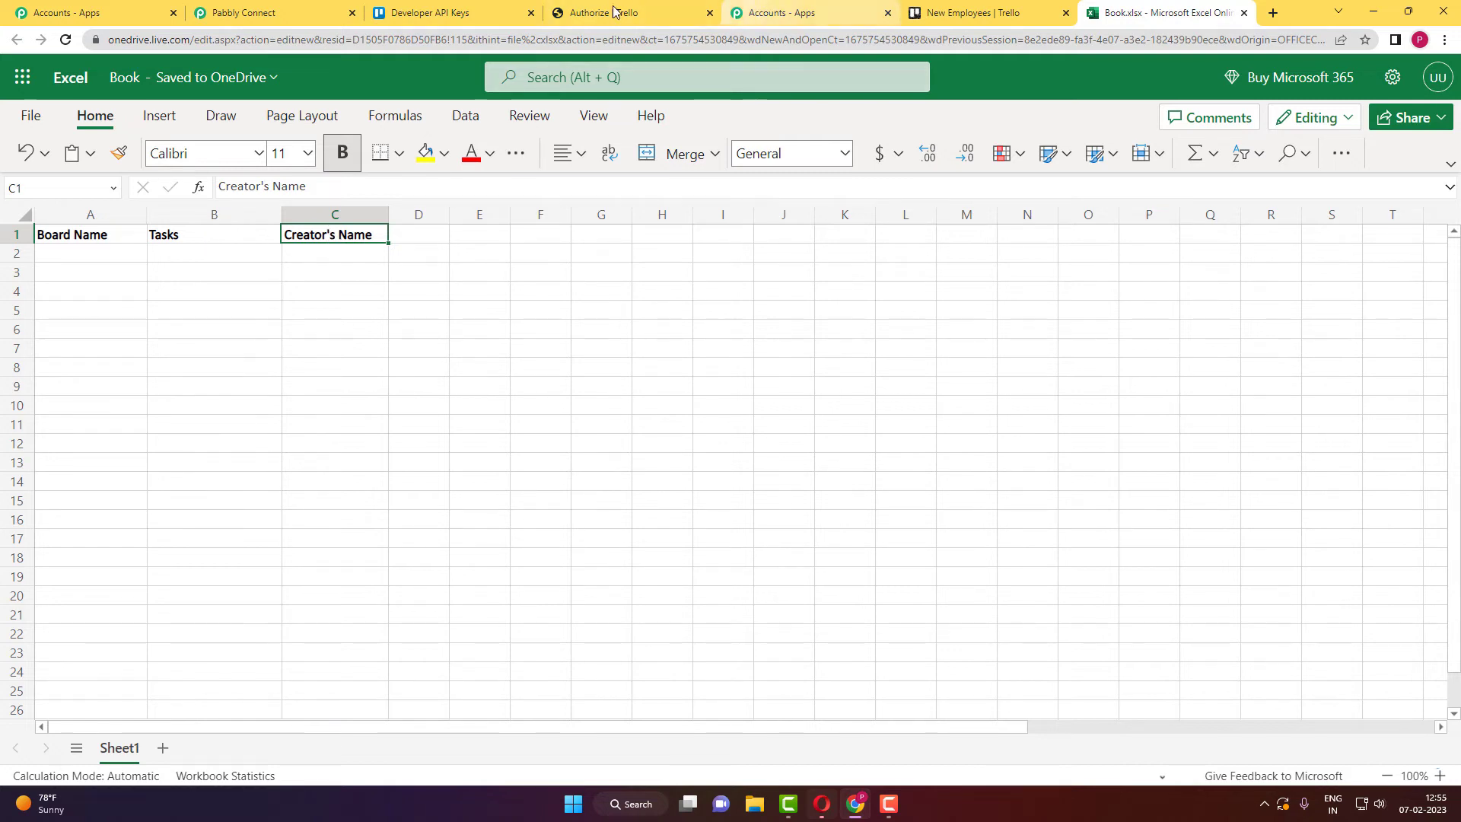
pyautogui.click(279, 12)
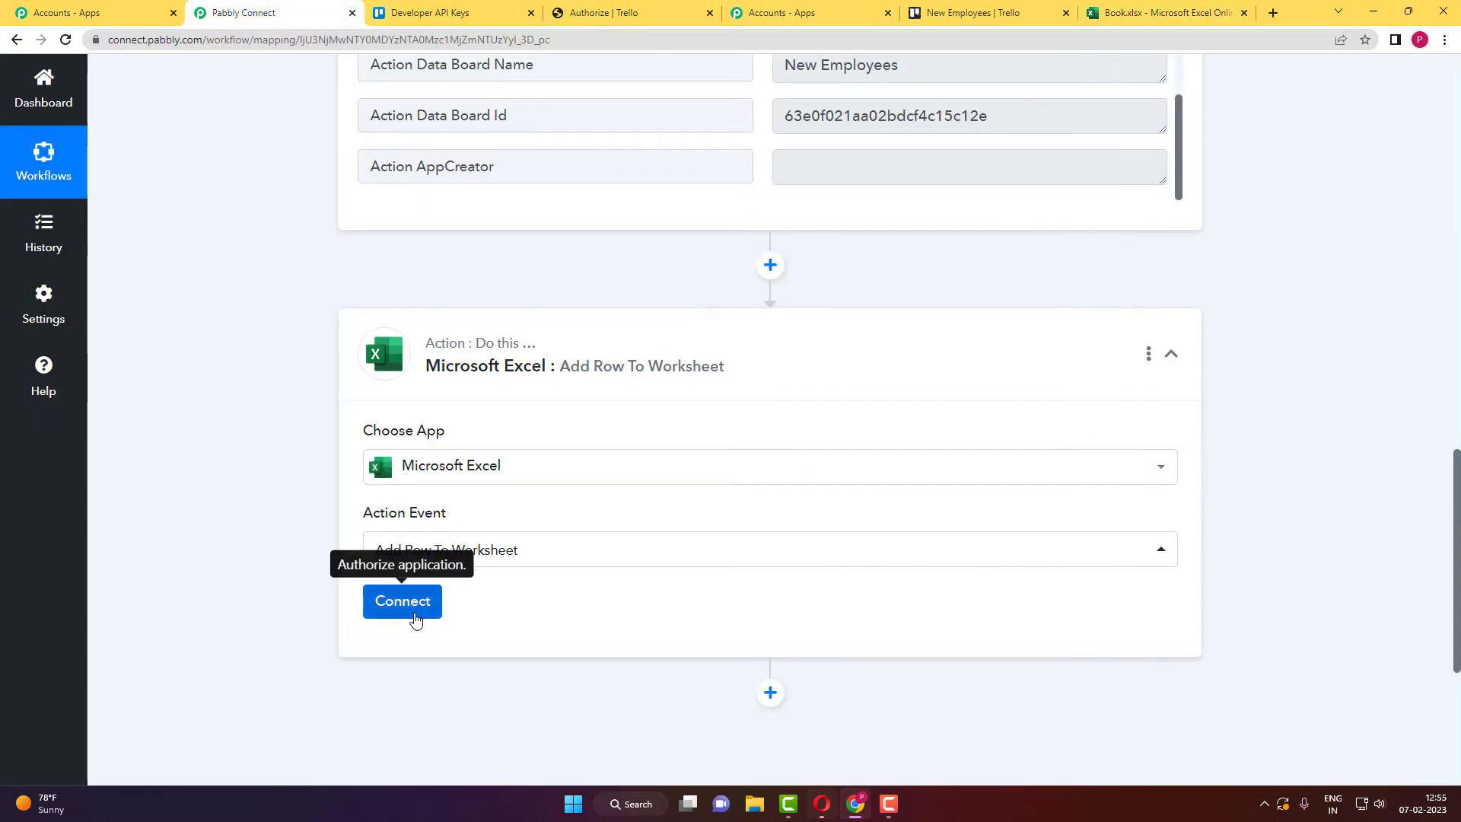
# Connect the action to Microsoft Excel through a new connection and grant Pabbly Connect the requested account permissions
pyautogui.click(1138, 11)
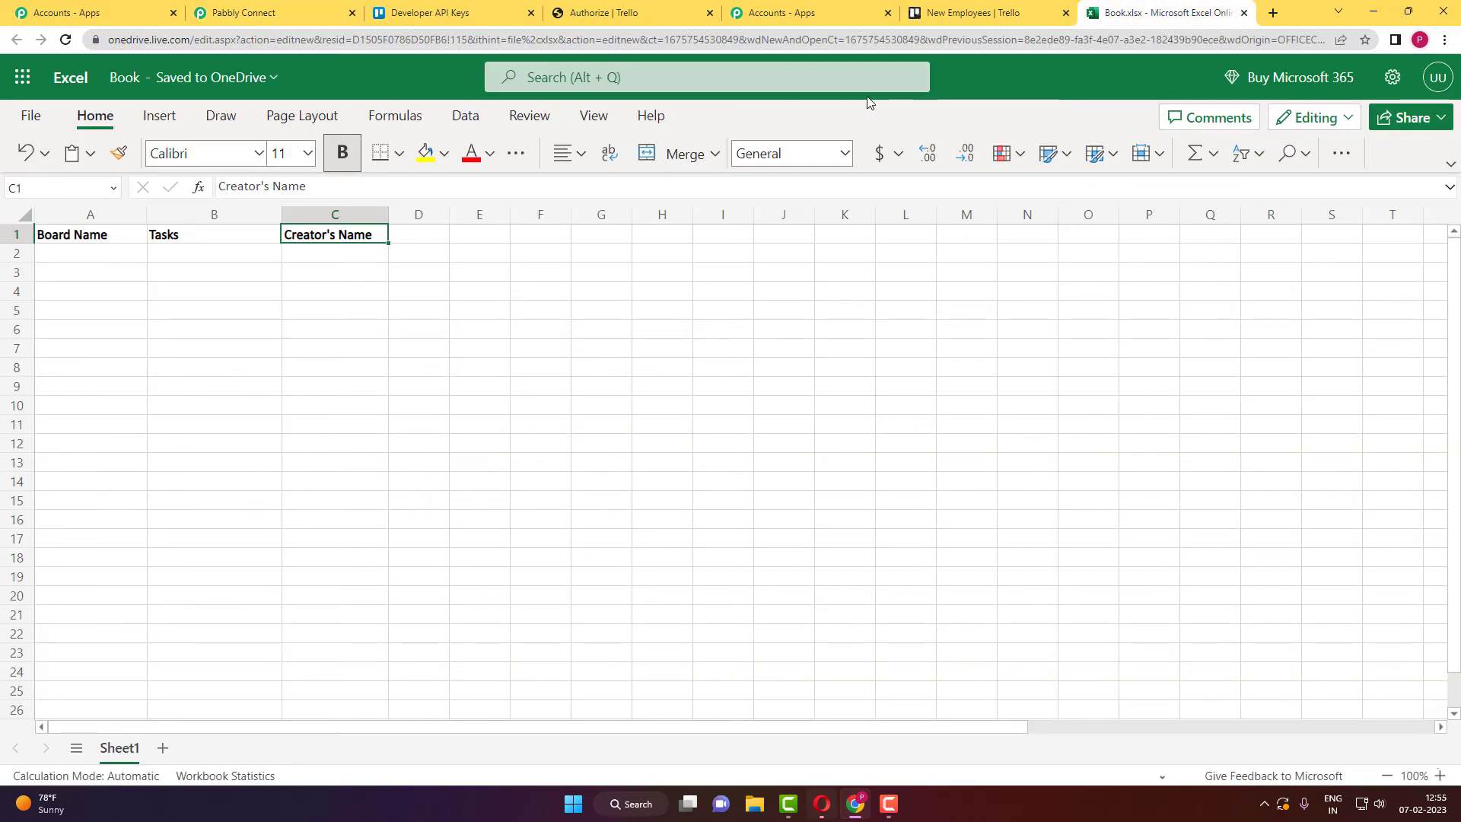
pyautogui.click(273, 9)
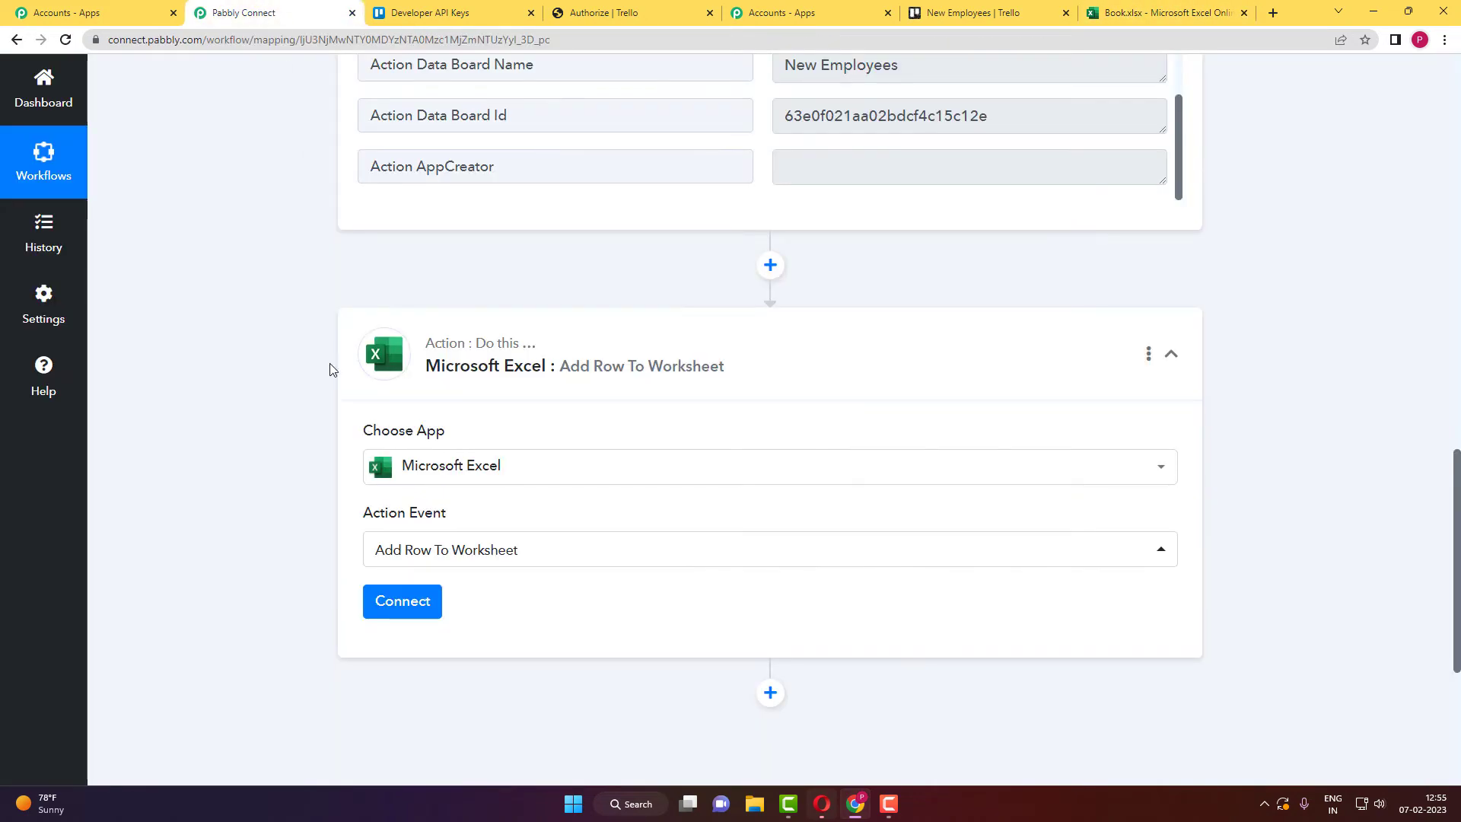
pyautogui.click(405, 610)
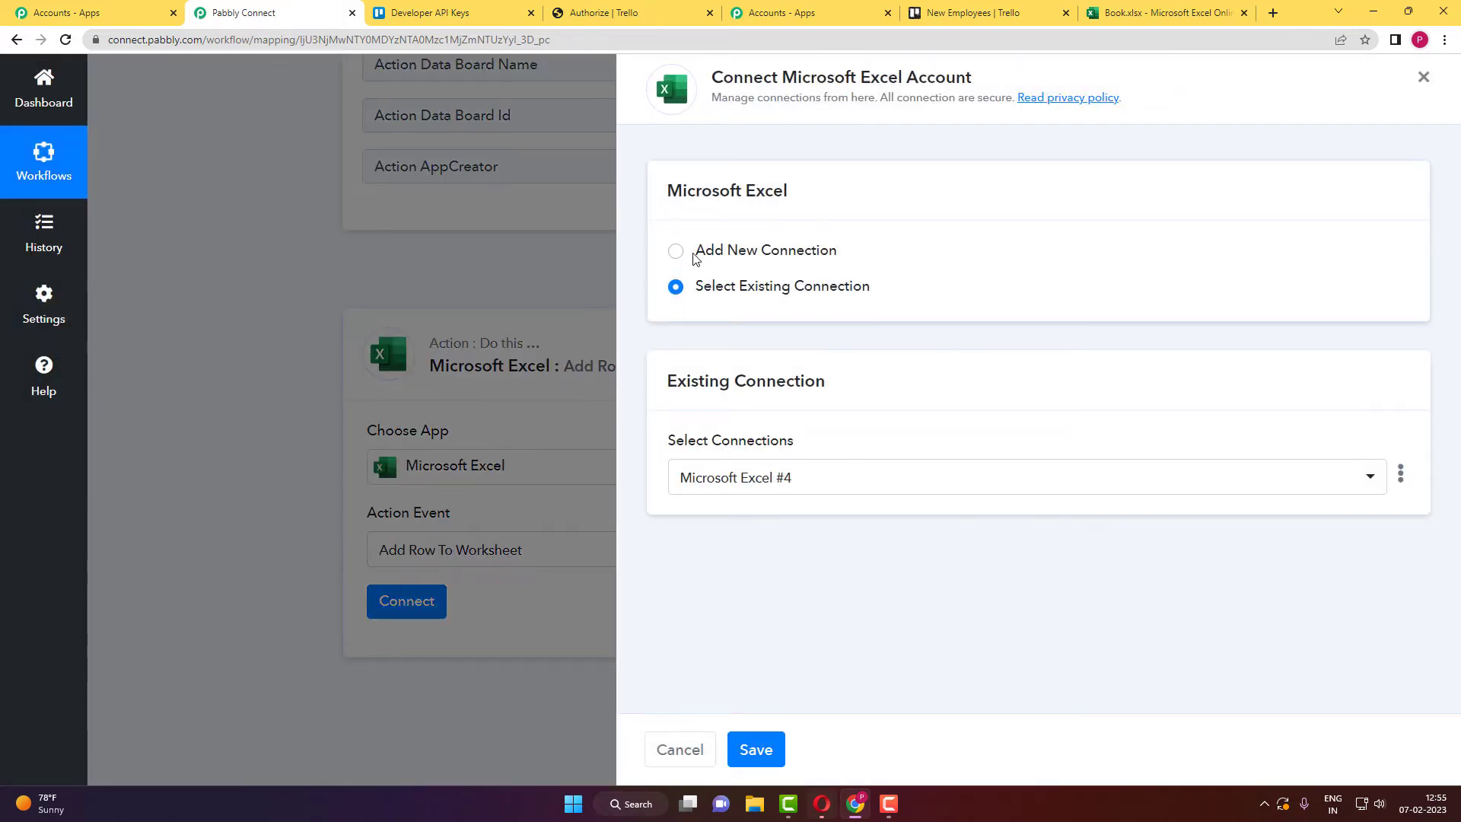
pyautogui.click(694, 259)
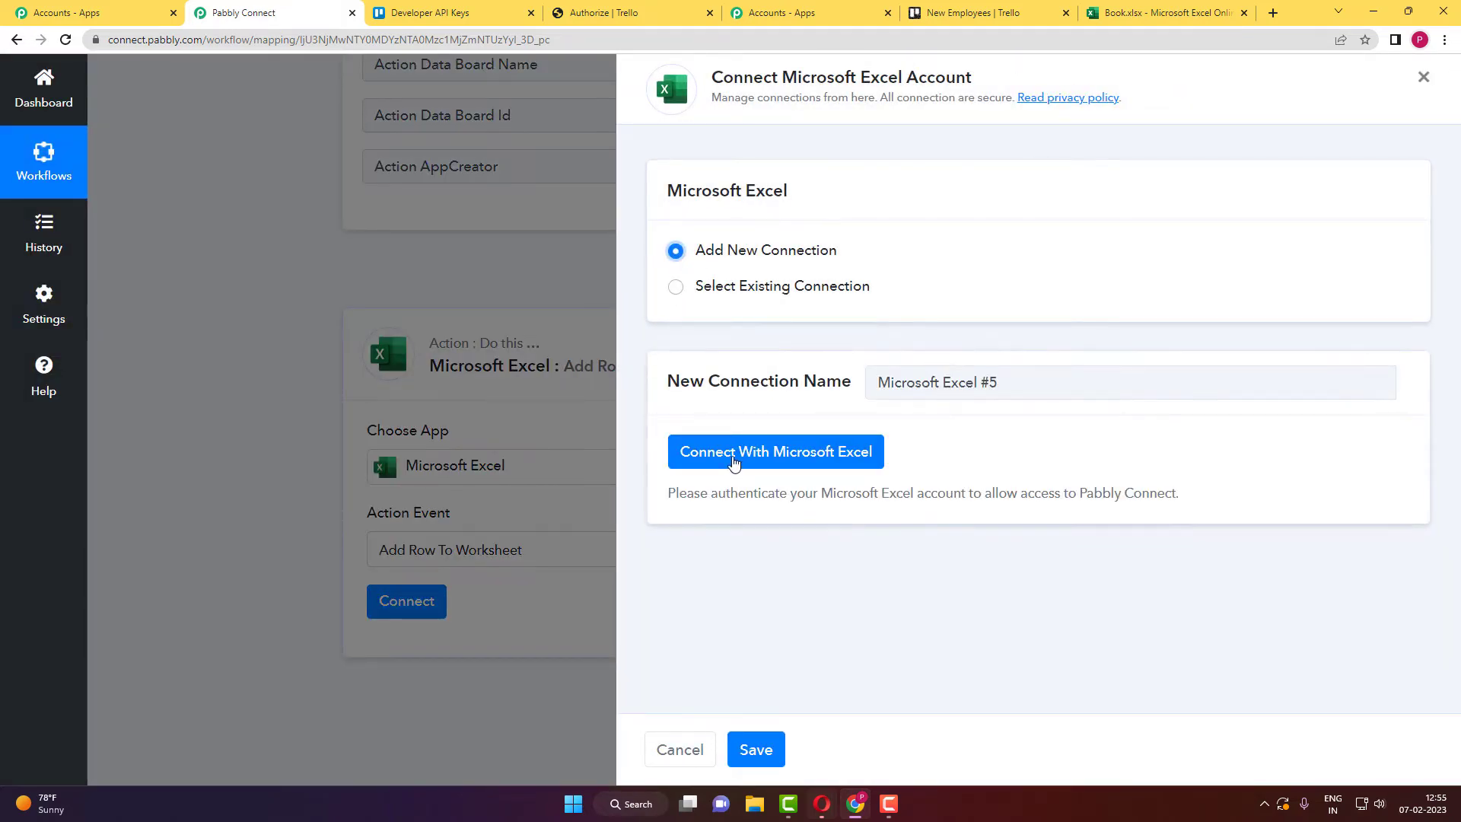
pyautogui.click(866, 465)
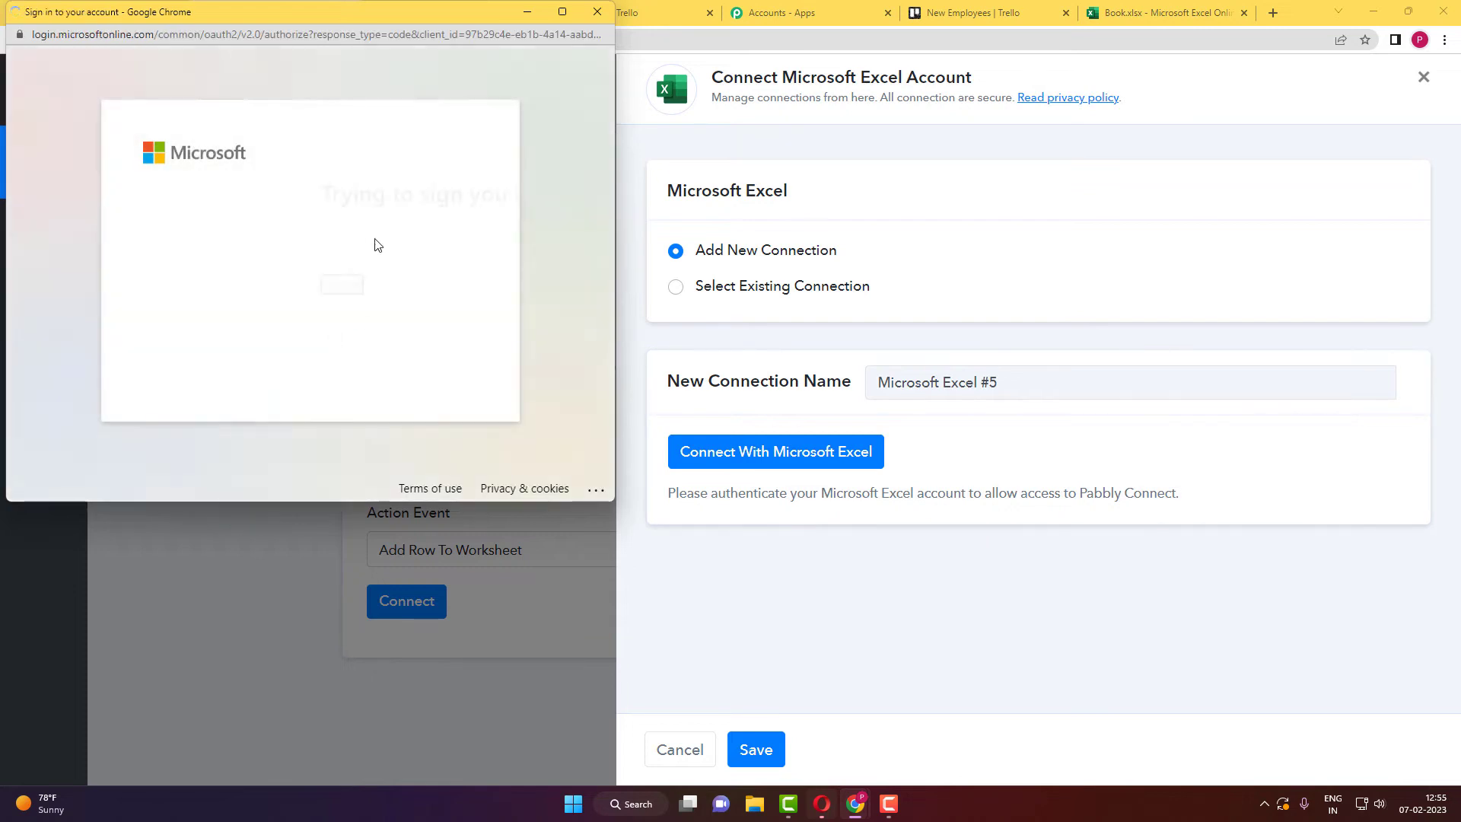
pyautogui.scroll(-2, 207, 202)
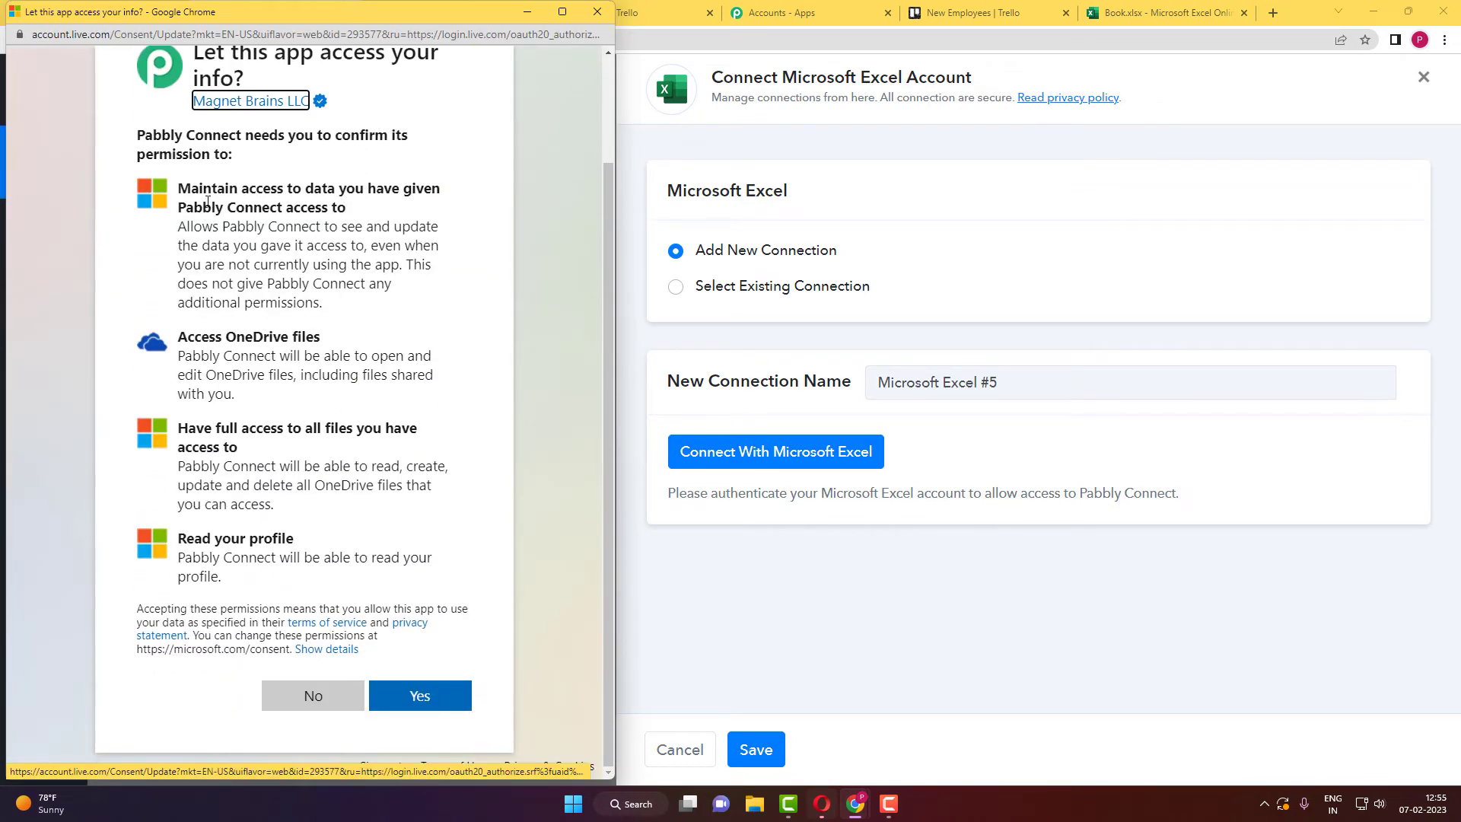
pyautogui.click(439, 697)
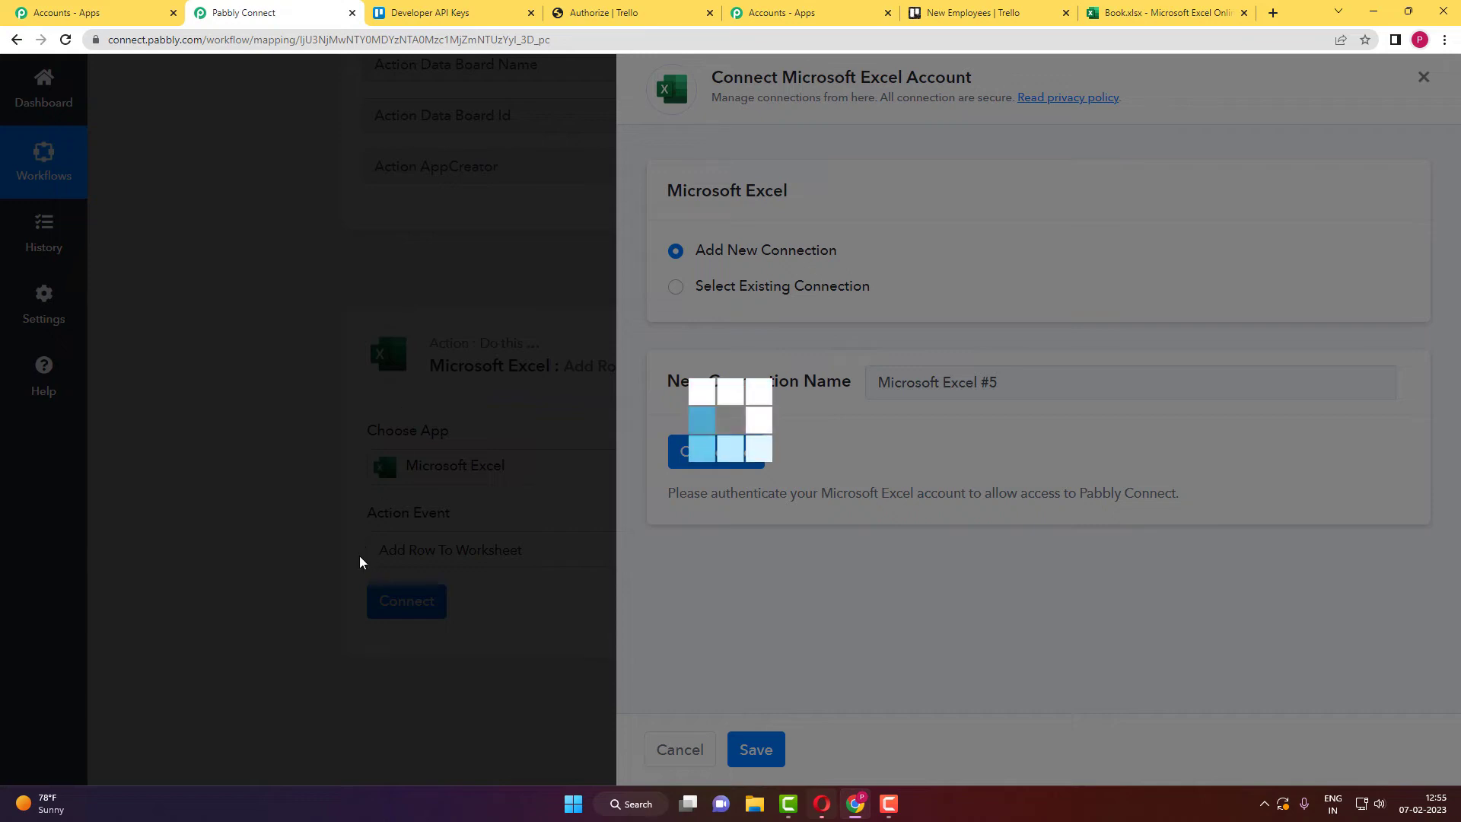
# Set the action's workbook to Book.xlsx, checking the workbook and sheet names against the file open in Excel
pyautogui.scroll(-4, 316, 545)
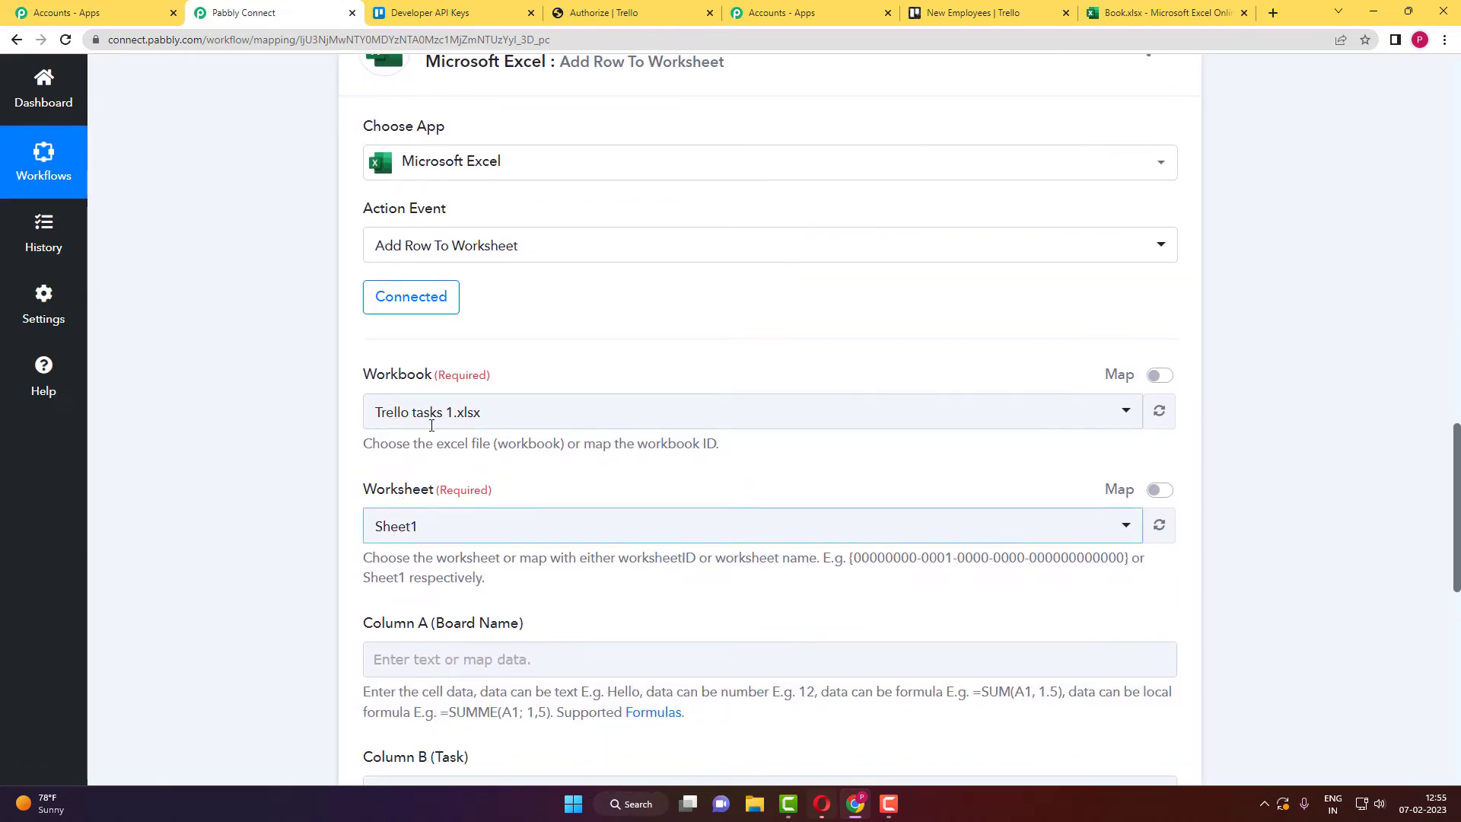
pyautogui.click(444, 415)
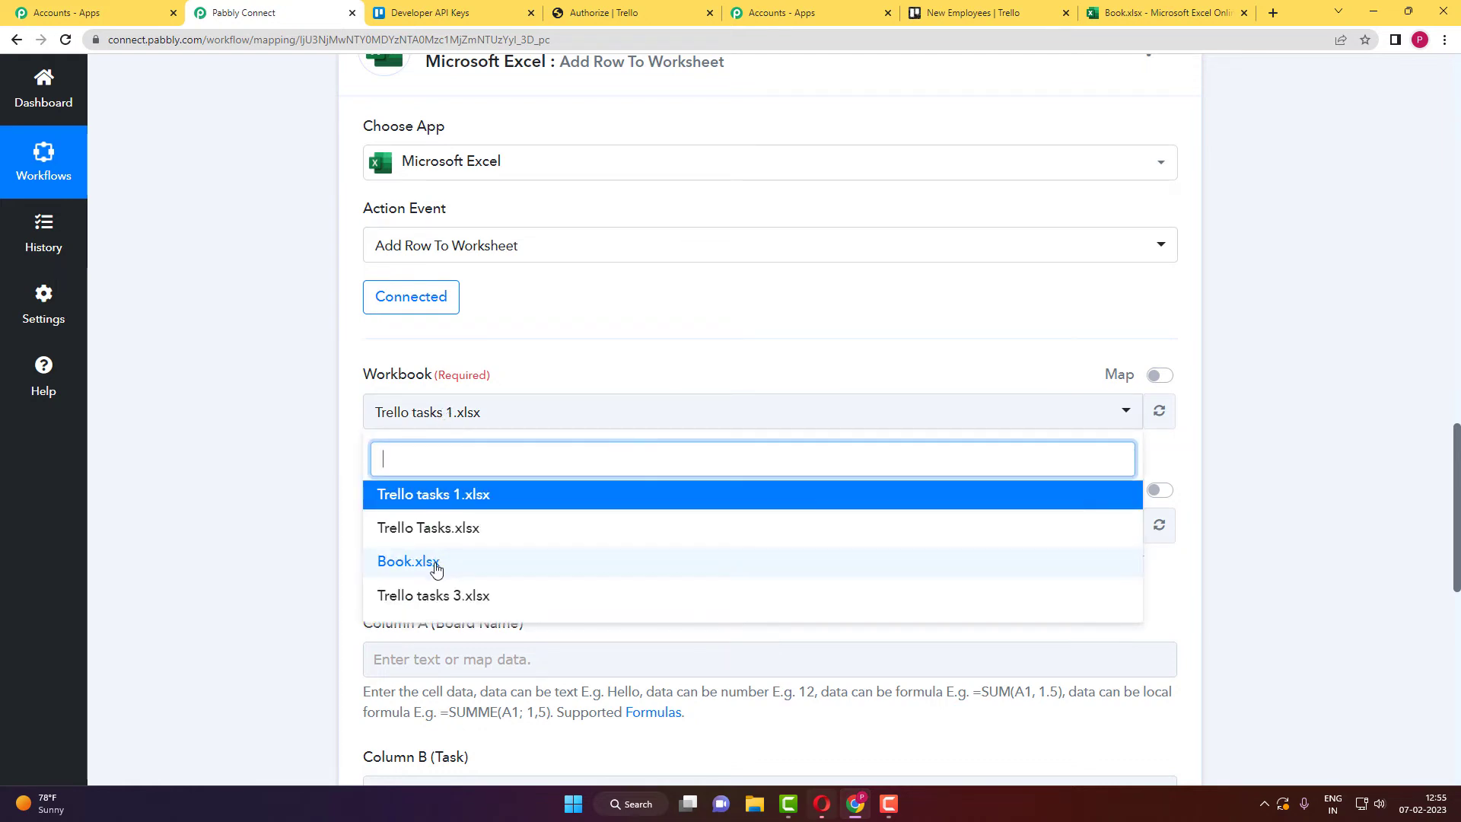
pyautogui.click(1127, 9)
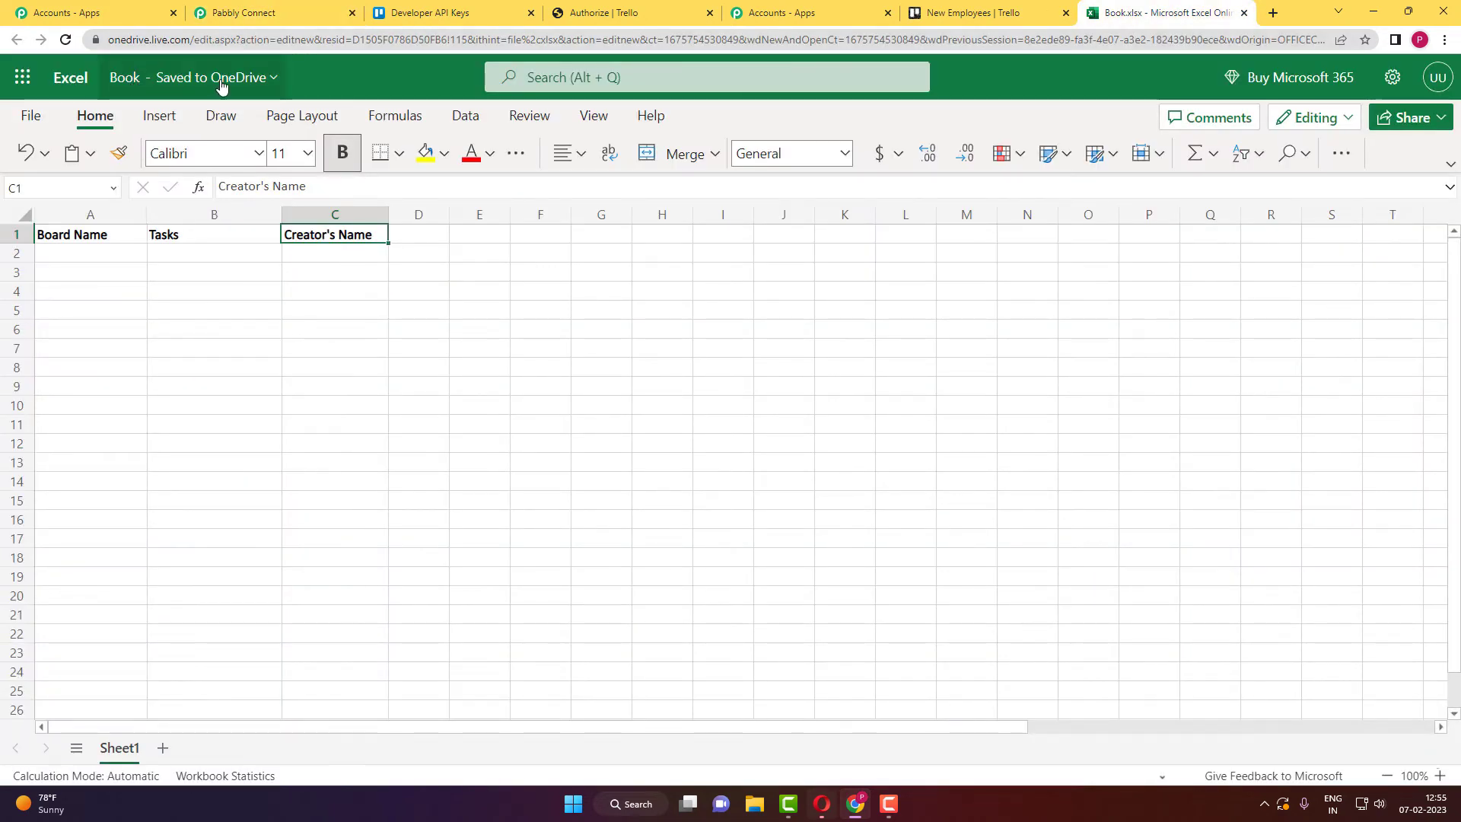
pyautogui.click(244, 13)
pyautogui.click(393, 563)
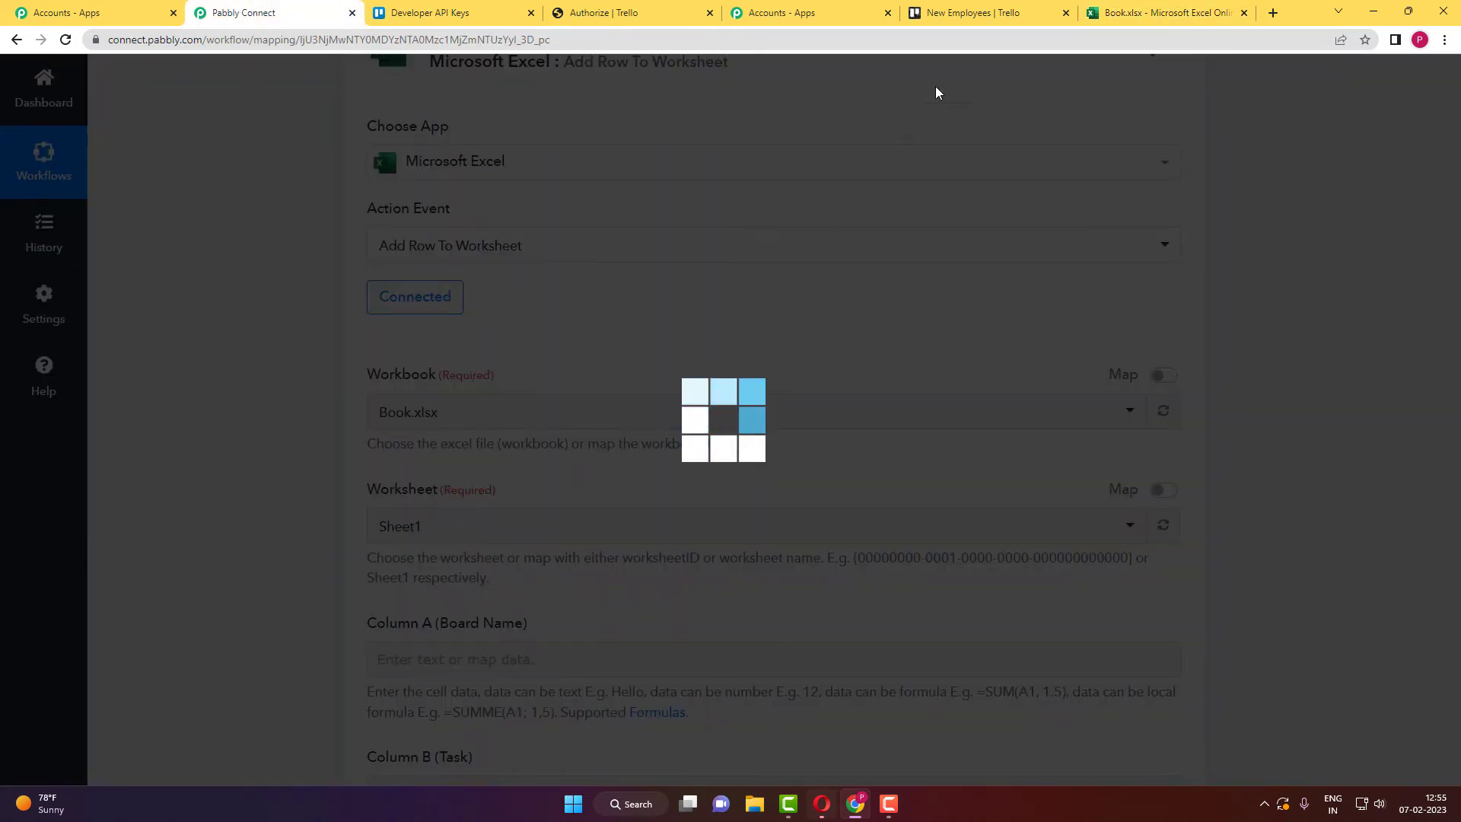
pyautogui.click(1157, 13)
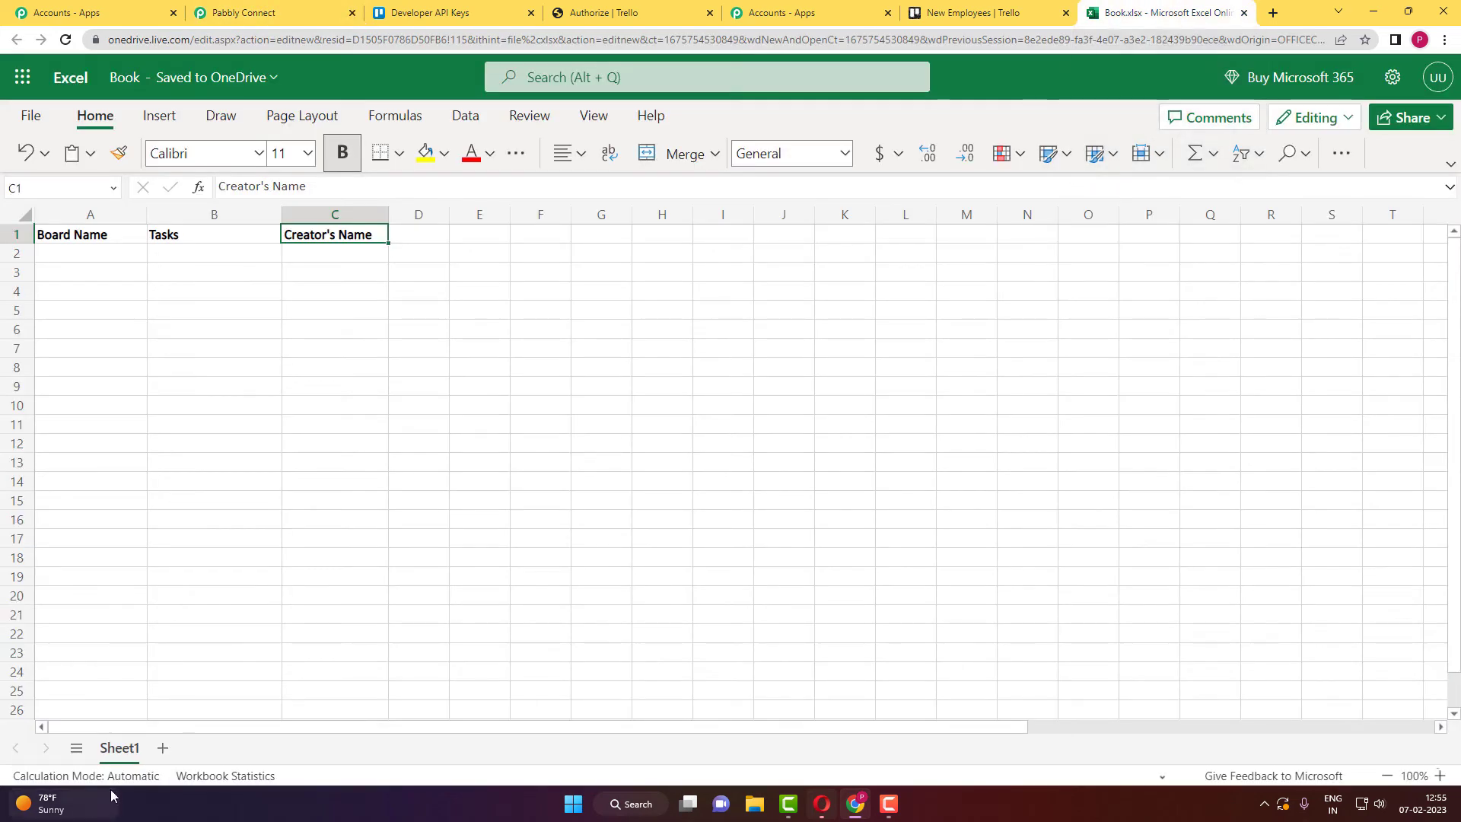
pyautogui.click(274, 13)
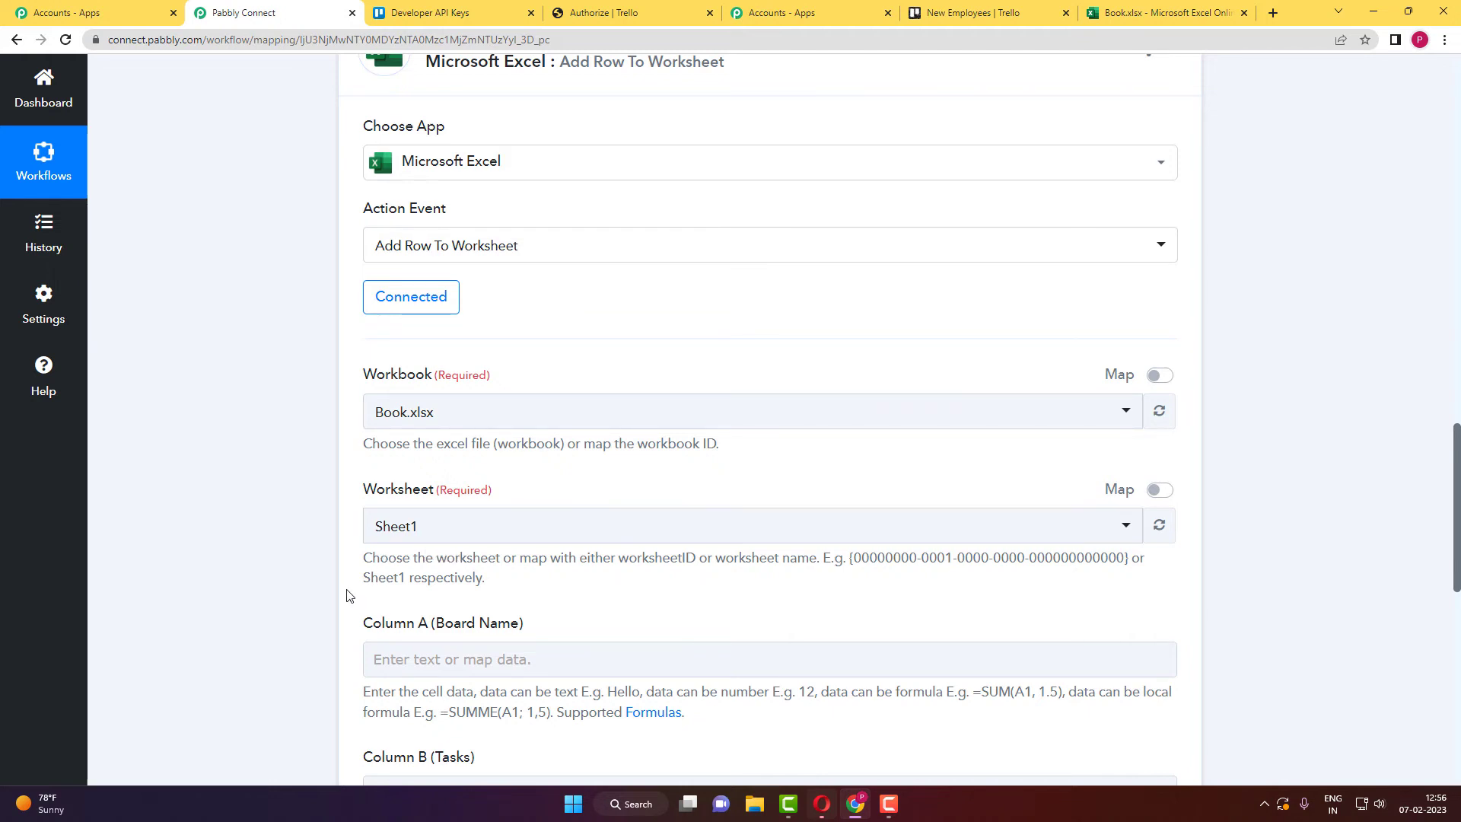
# Compare the action's column fields with the Excel headings, and close the Developer API Keys and Trello Authorize pages
pyautogui.scroll(-3, 337, 590)
pyautogui.scroll(-2, 349, 522)
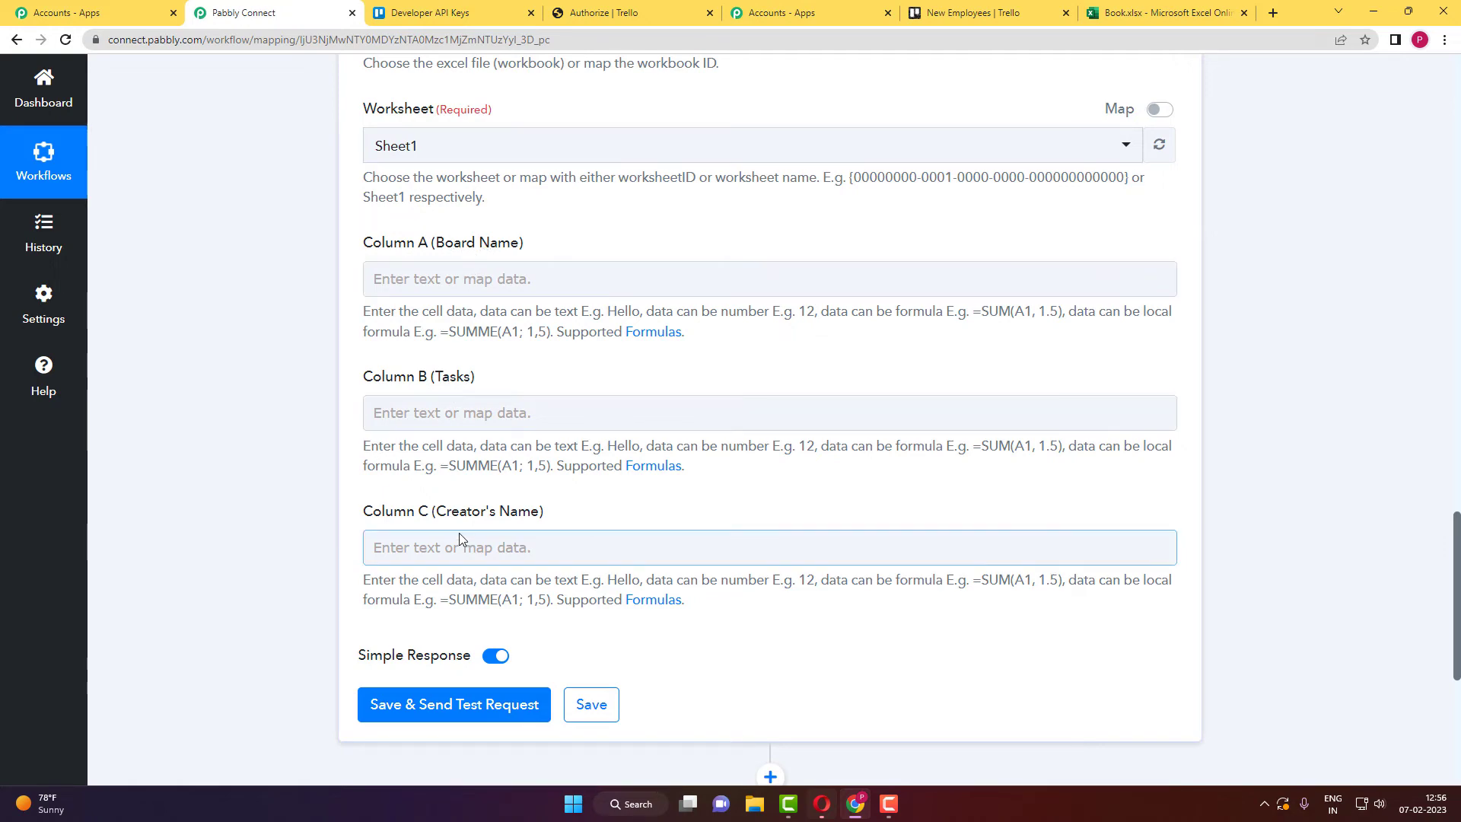
pyautogui.click(1161, 12)
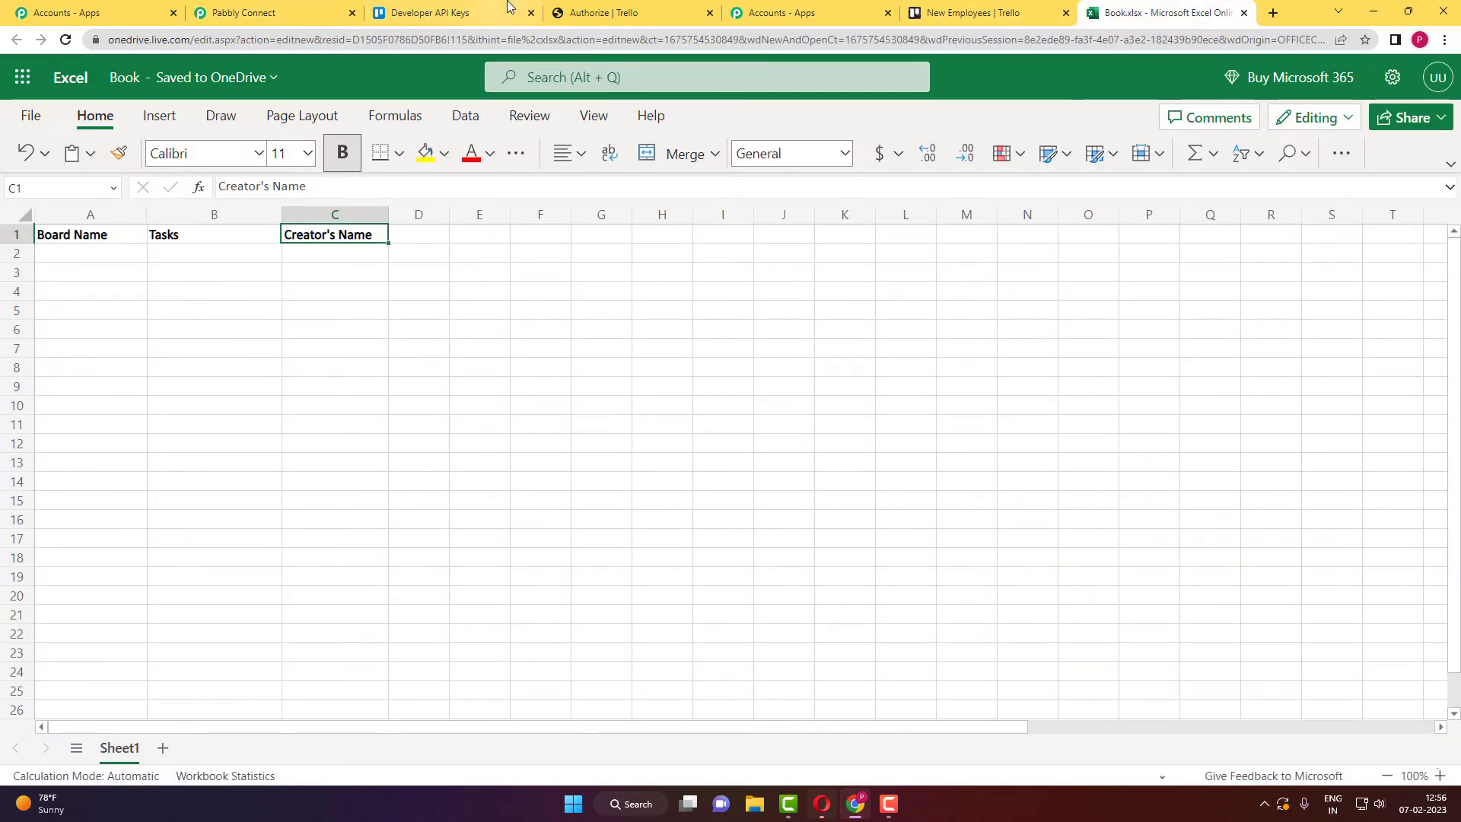
pyautogui.click(316, 12)
pyautogui.click(530, 14)
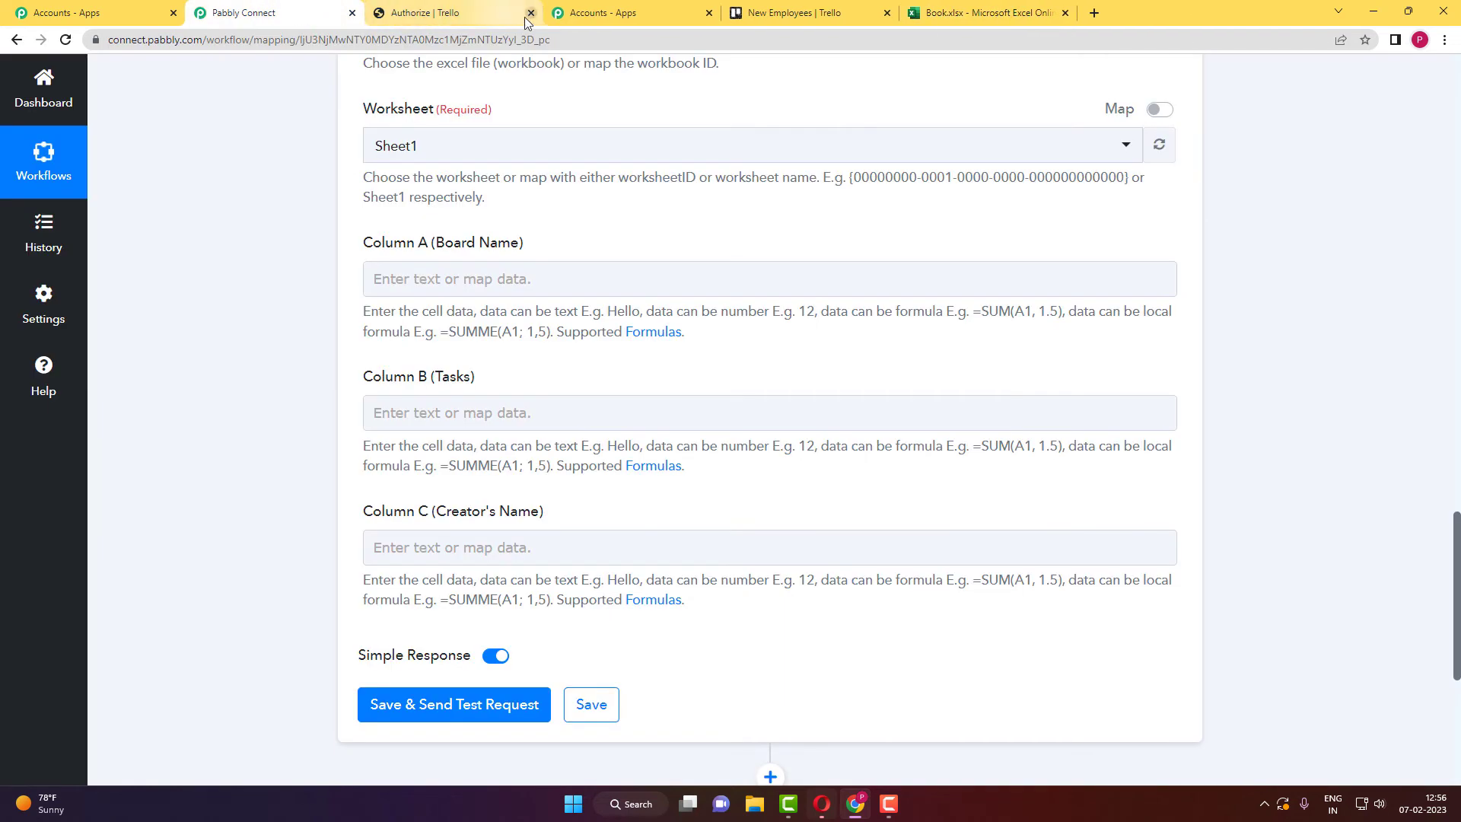
pyautogui.click(530, 13)
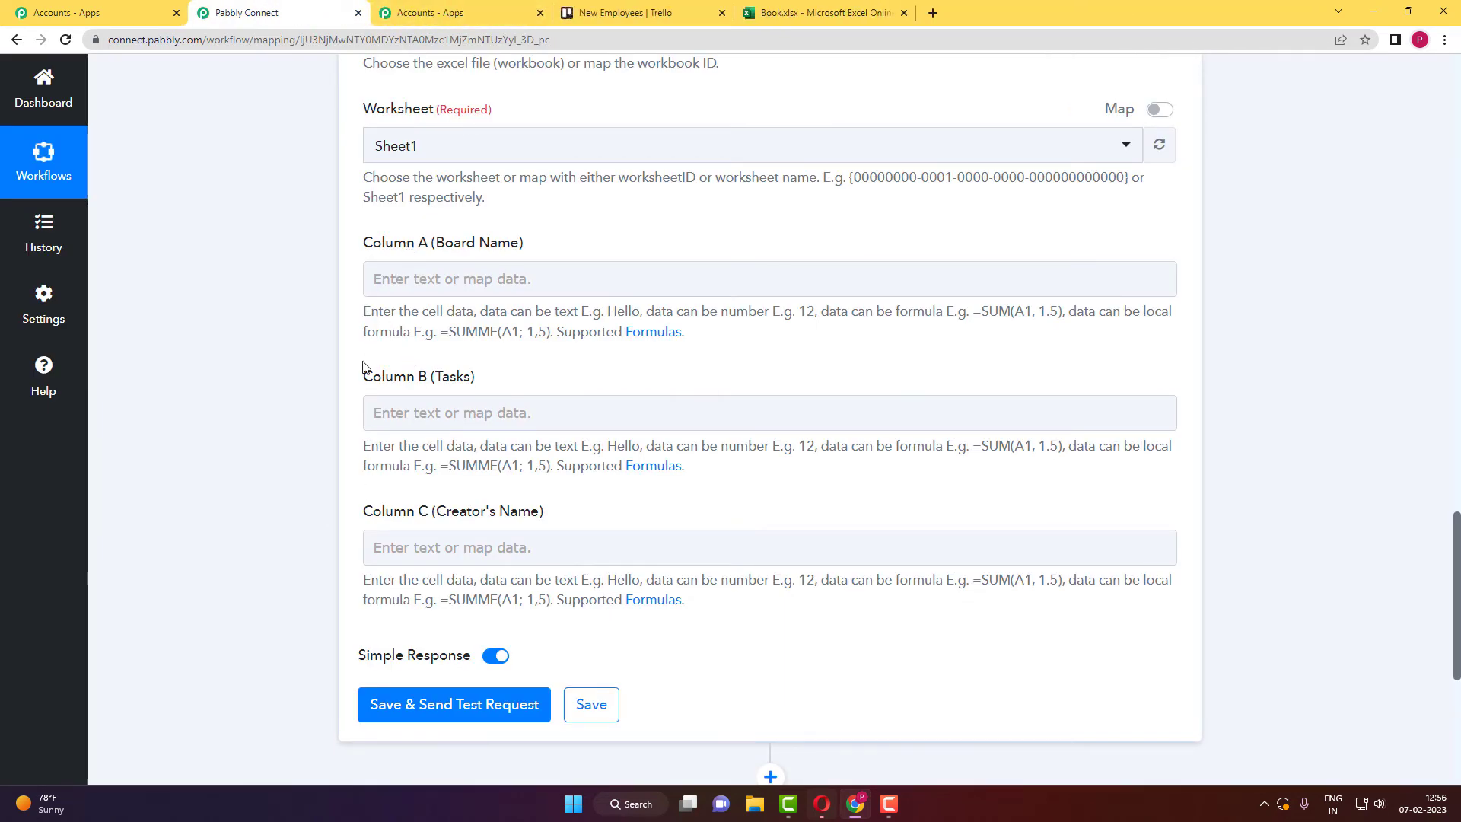
# Examine the Trello trigger's received response for the card name and board name that the worksheet columns need
pyautogui.click(424, 269)
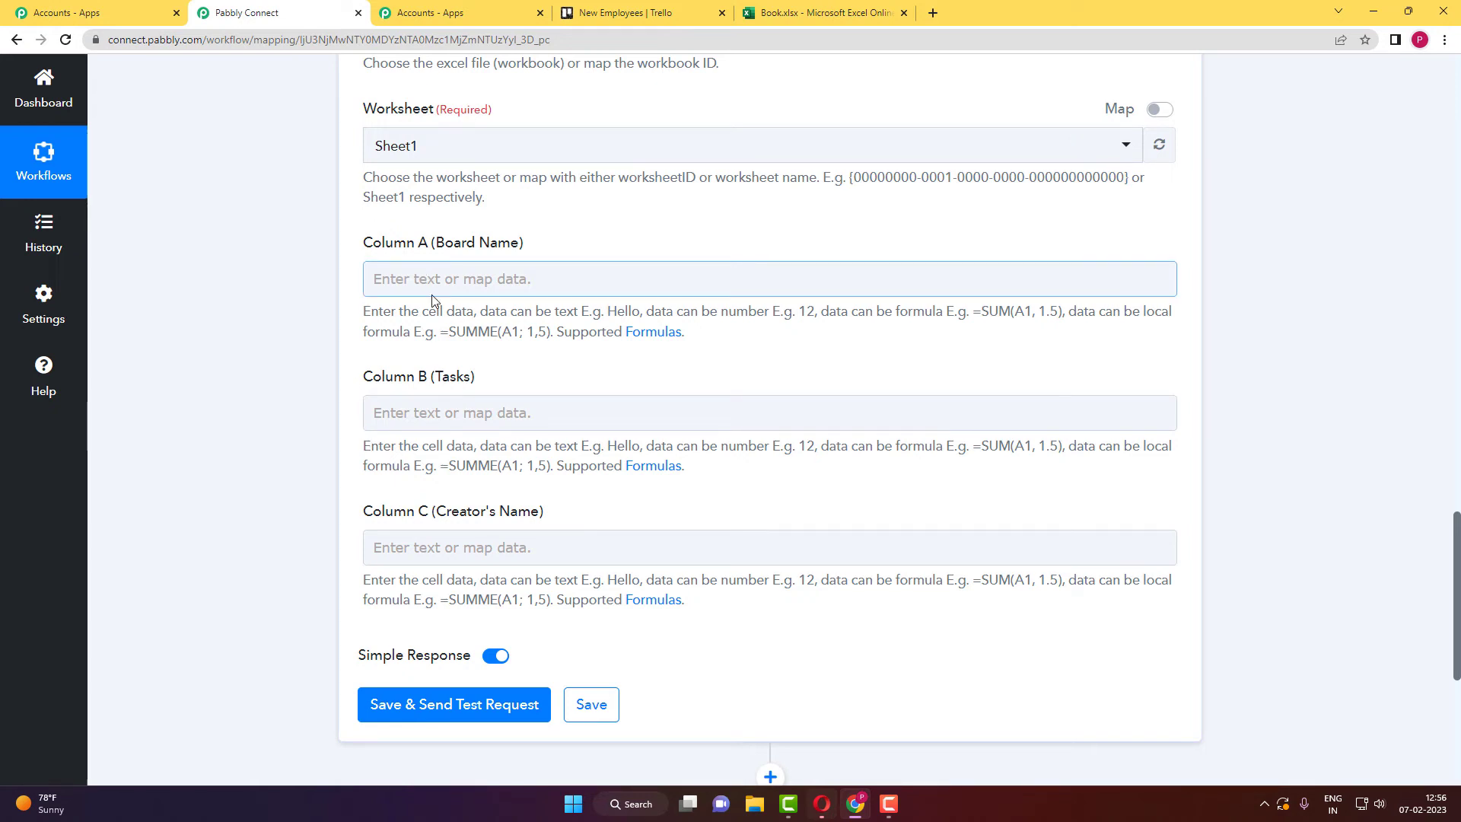
pyautogui.click(316, 289)
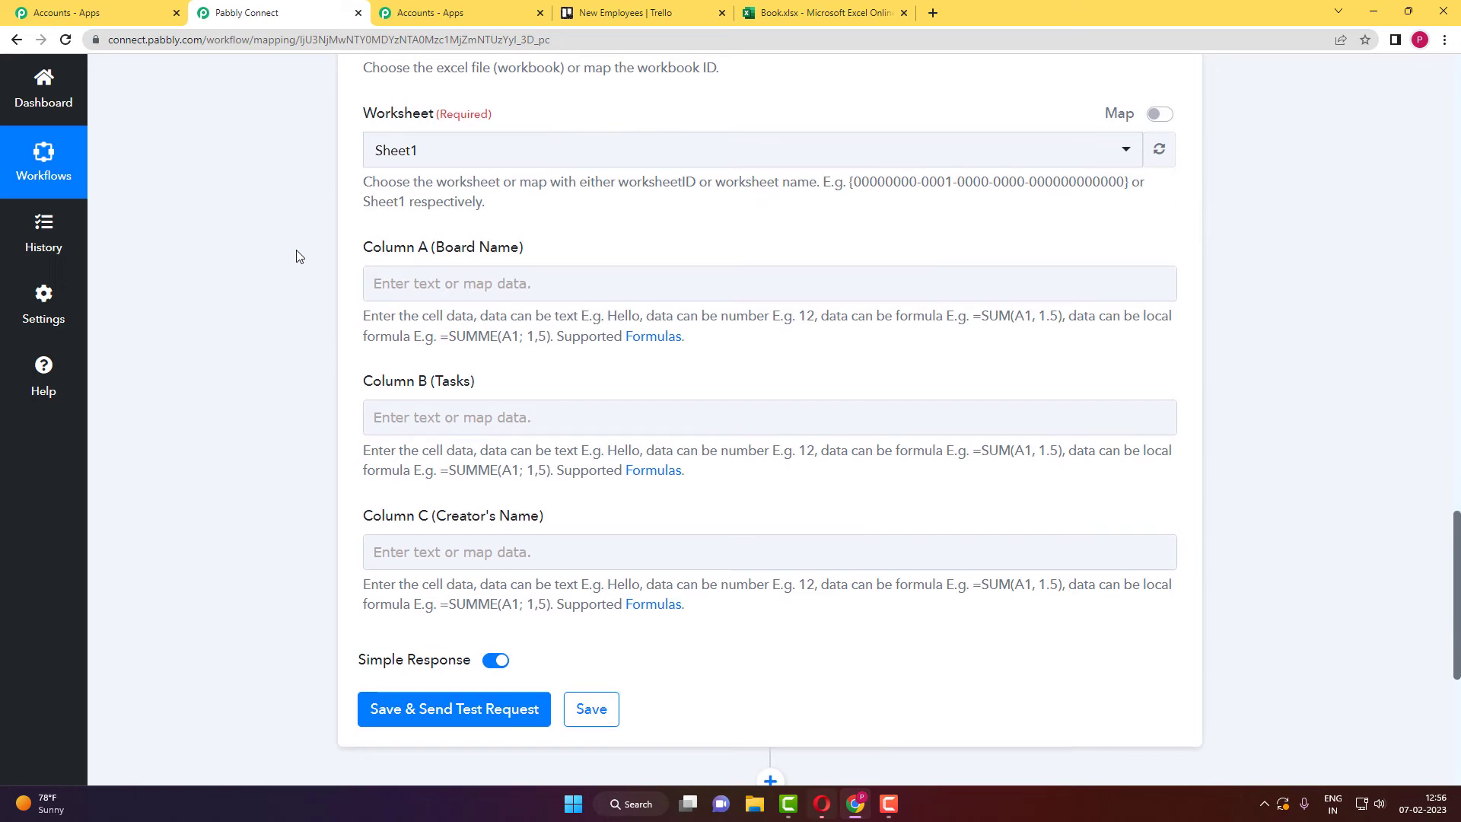
pyautogui.scroll(7, 295, 256)
pyautogui.scroll(6, 297, 256)
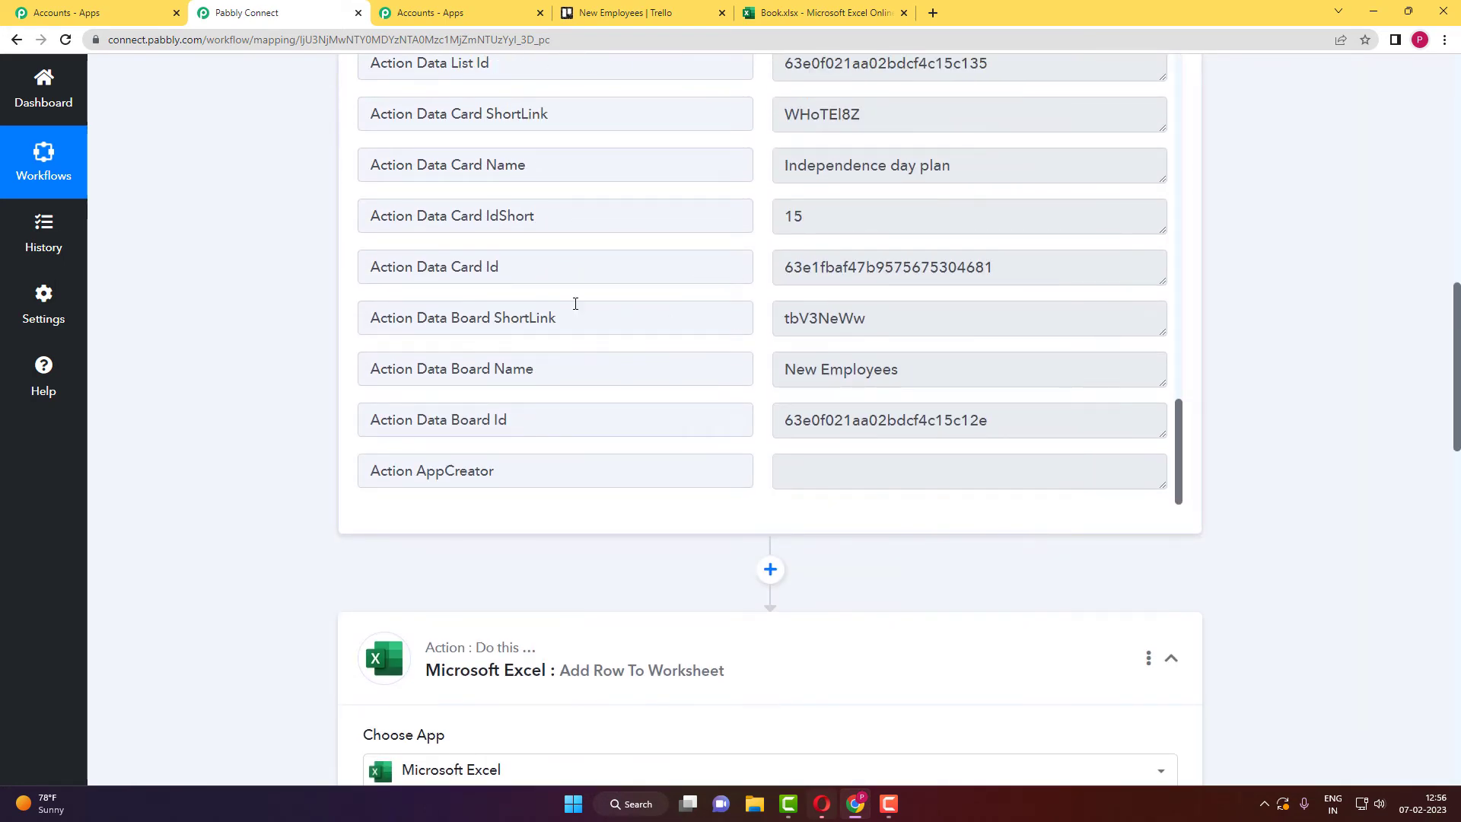
pyautogui.scroll(3, 572, 302)
pyautogui.scroll(-3, 555, 326)
pyautogui.scroll(-2, 544, 326)
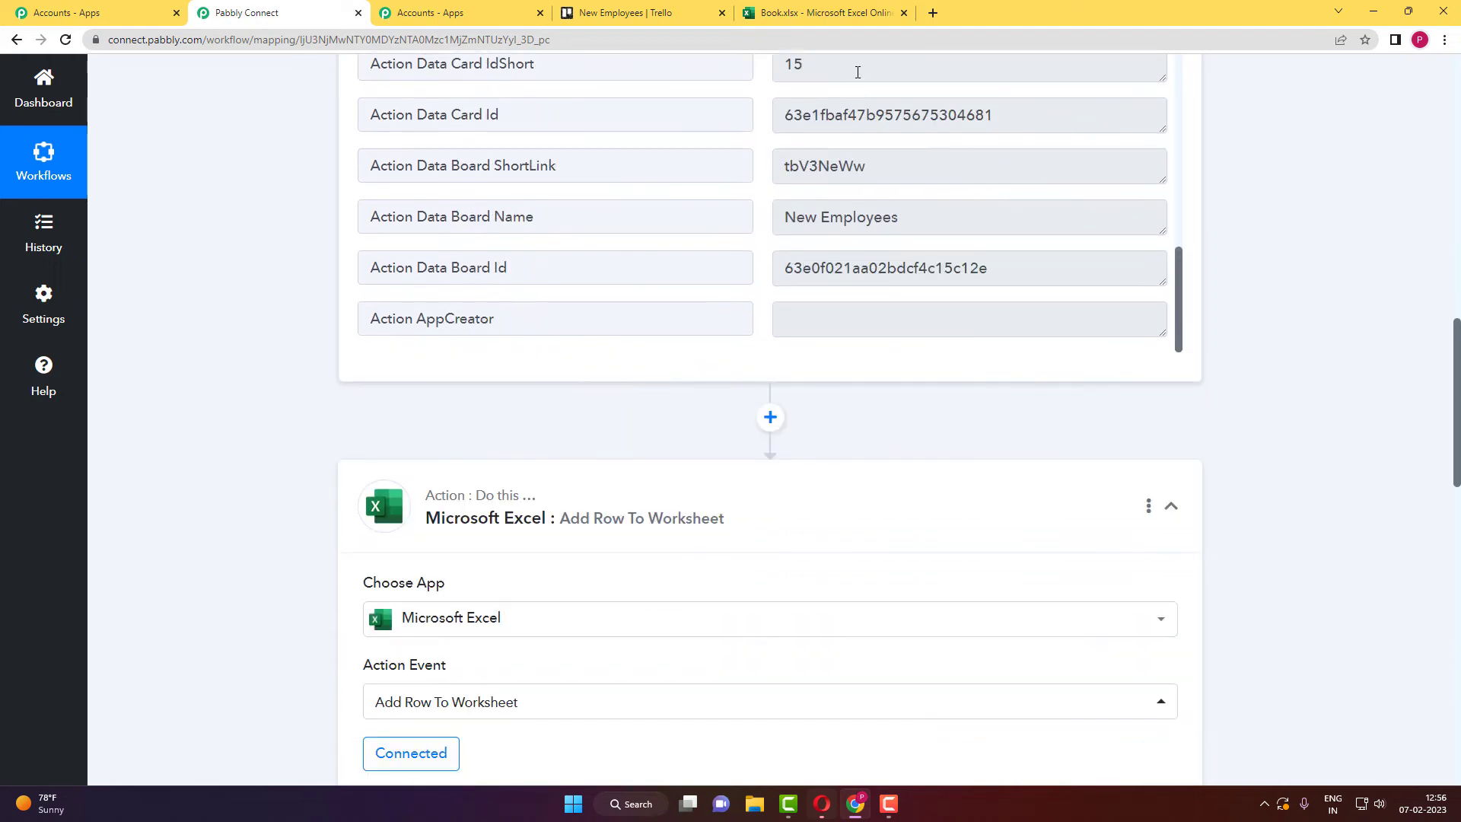
pyautogui.scroll(-8, 289, 327)
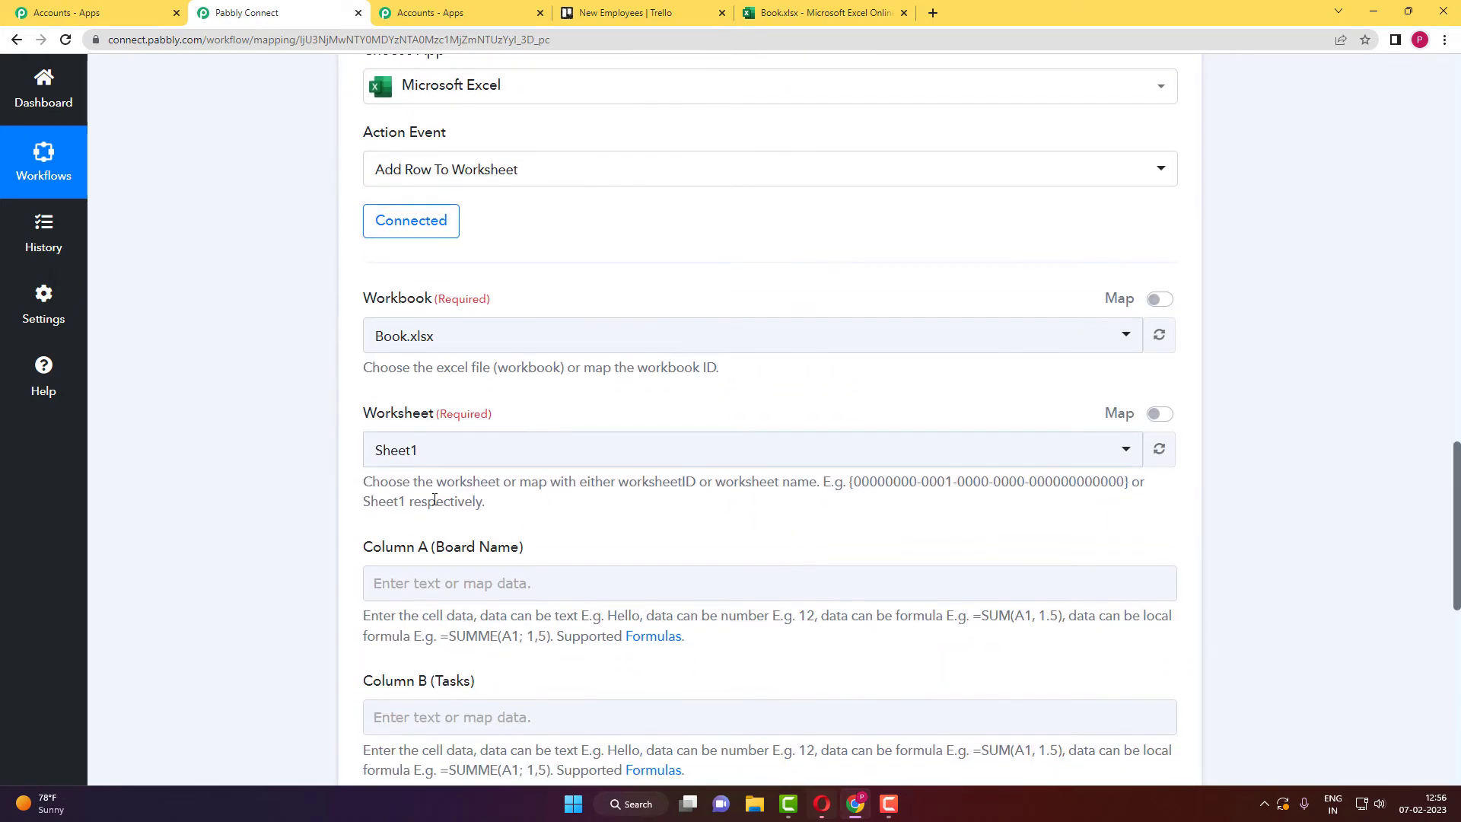
pyautogui.scroll(-1, 371, 492)
# Map Column A (Board Name) to the Trello trigger's Action Data Board Name value
pyautogui.click(437, 447)
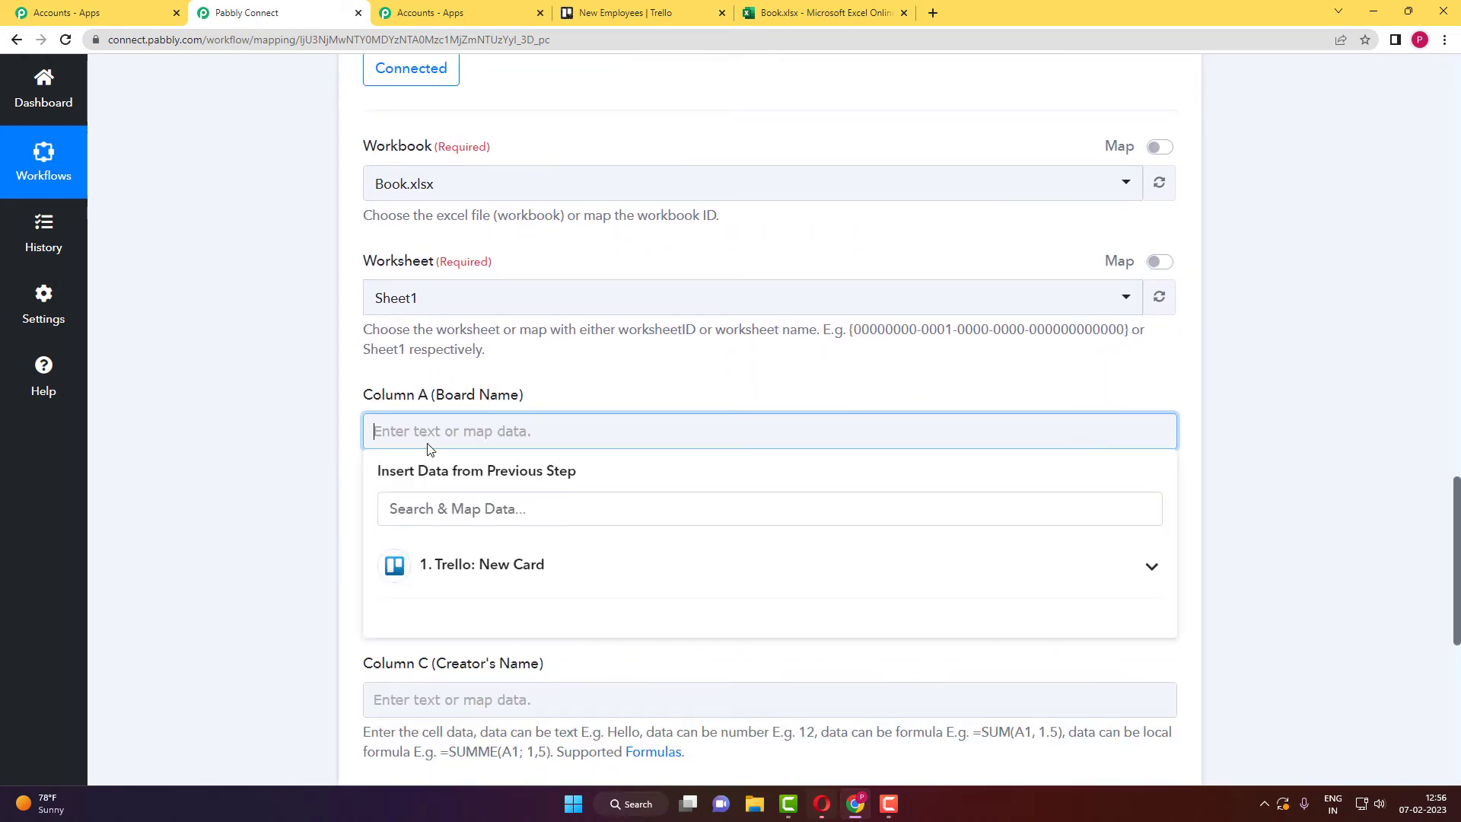
pyautogui.click(472, 514)
pyautogui.write('new')
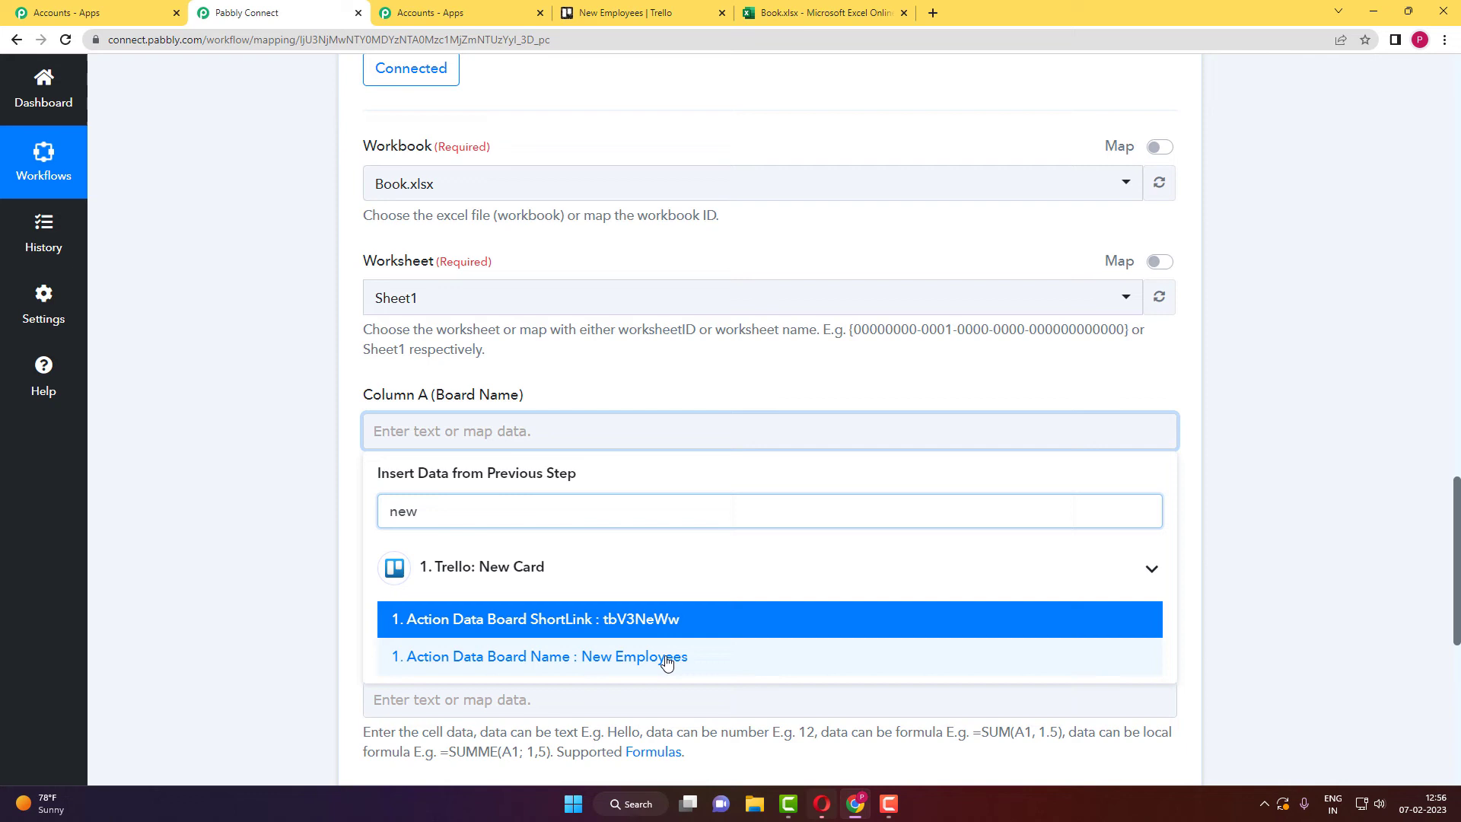
pyautogui.click(667, 659)
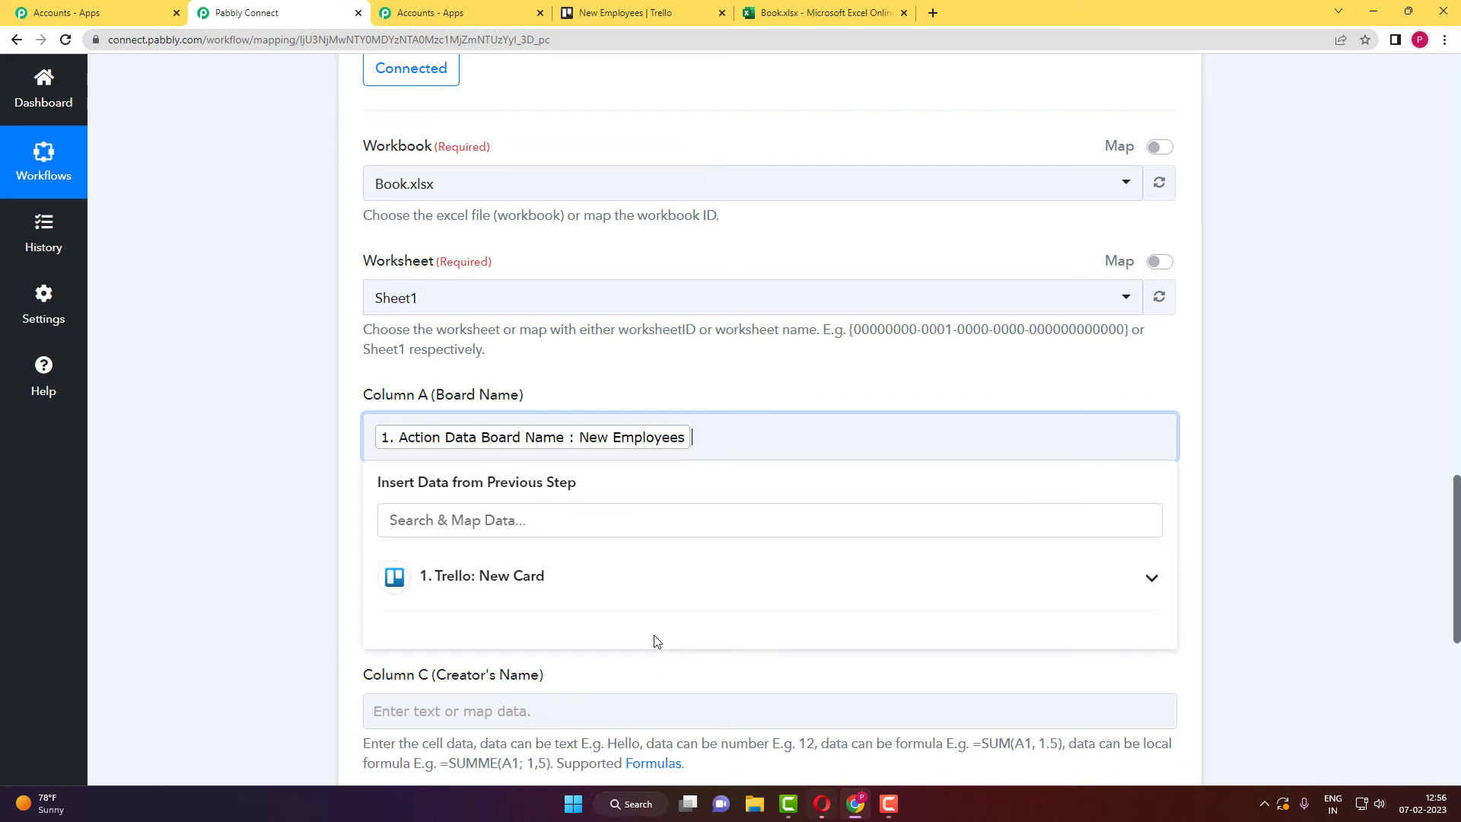
pyautogui.click(299, 499)
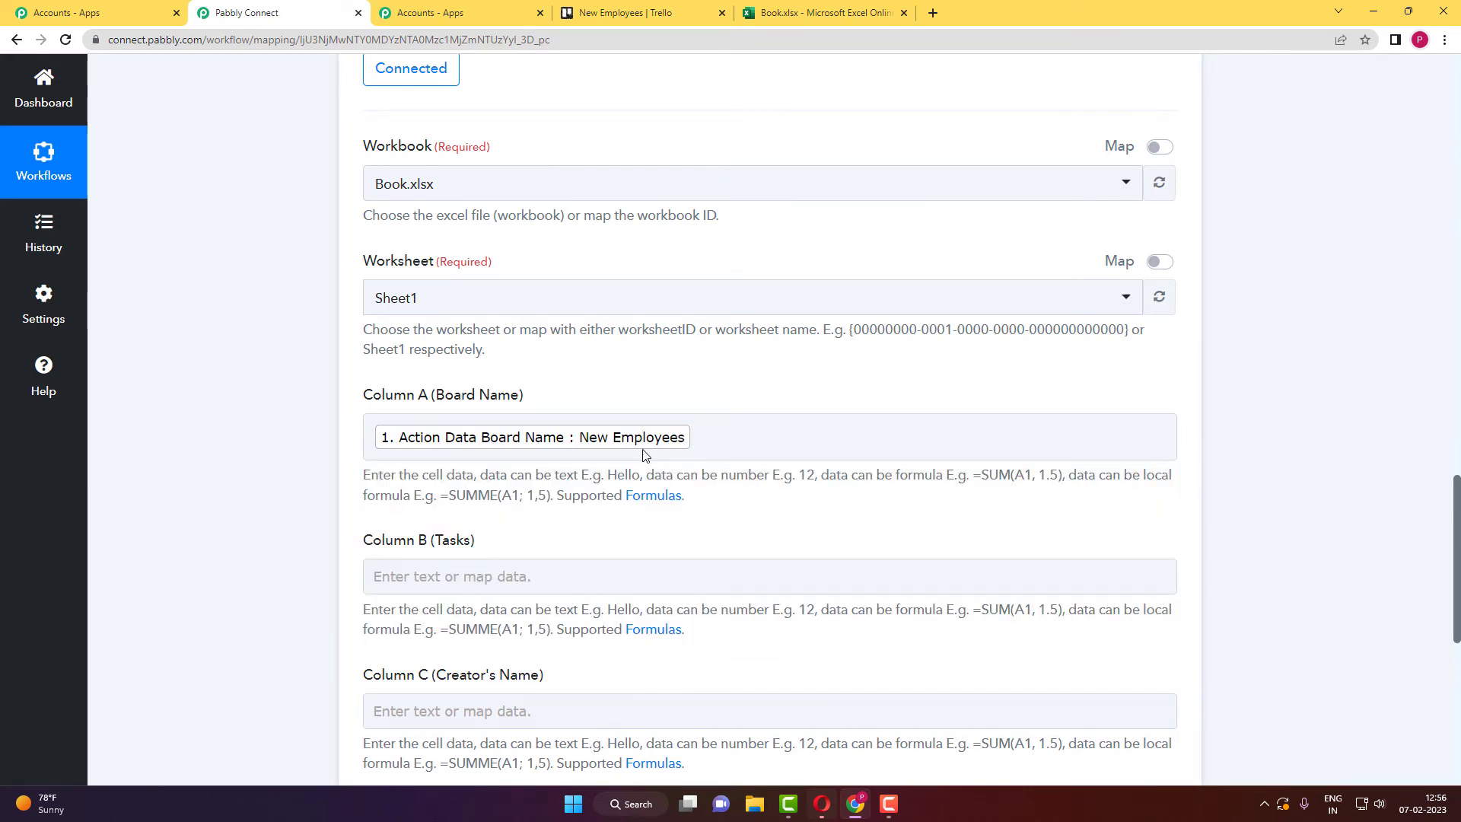
# Check the headings in the Excel workbook, and map Column B (Tasks) to the Trello trigger's Action Data Card Name value
pyautogui.click(799, 14)
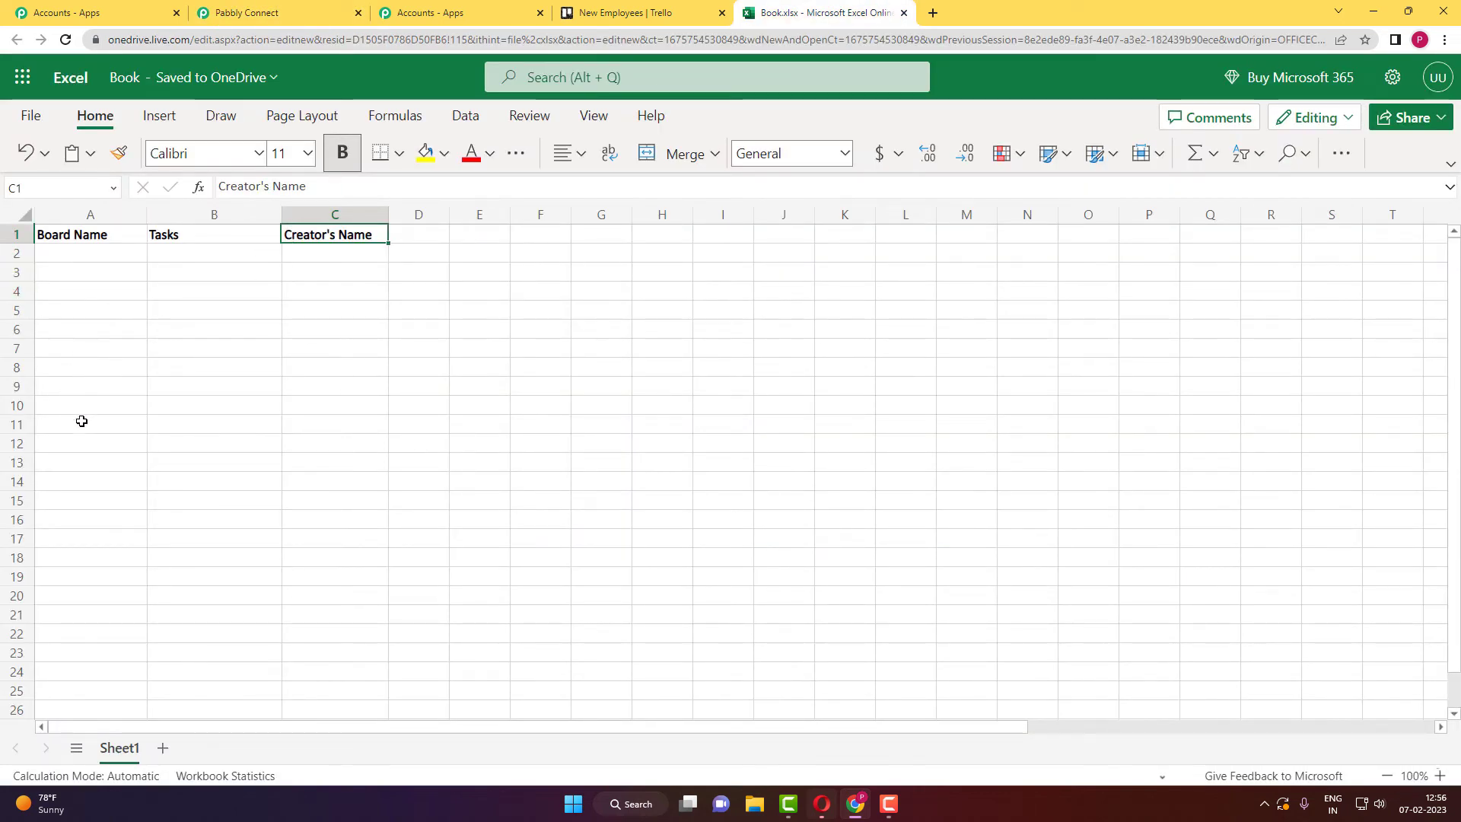
pyautogui.click(323, 15)
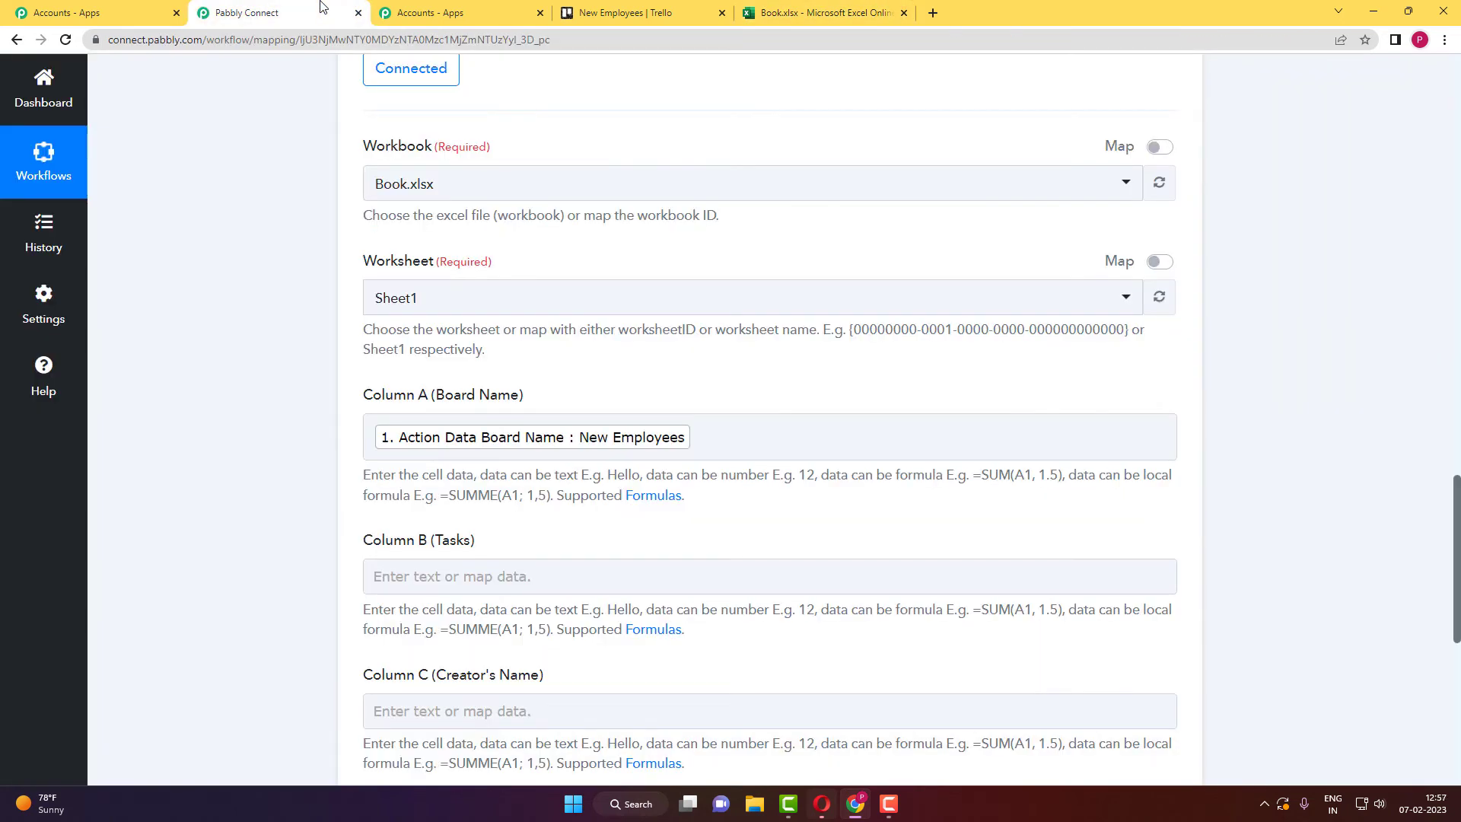
pyautogui.click(446, 575)
pyautogui.click(470, 659)
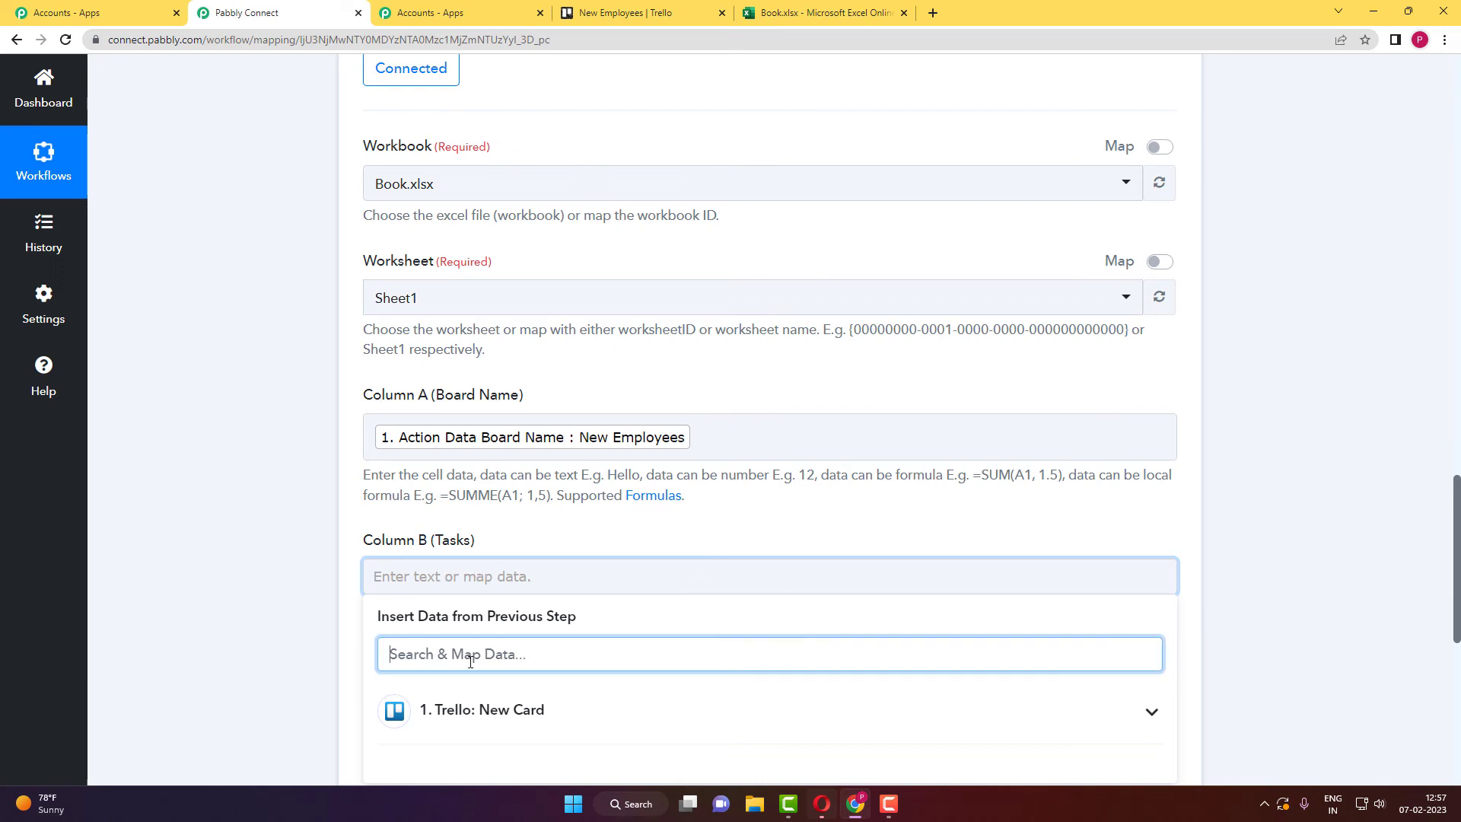
pyautogui.write('inde')
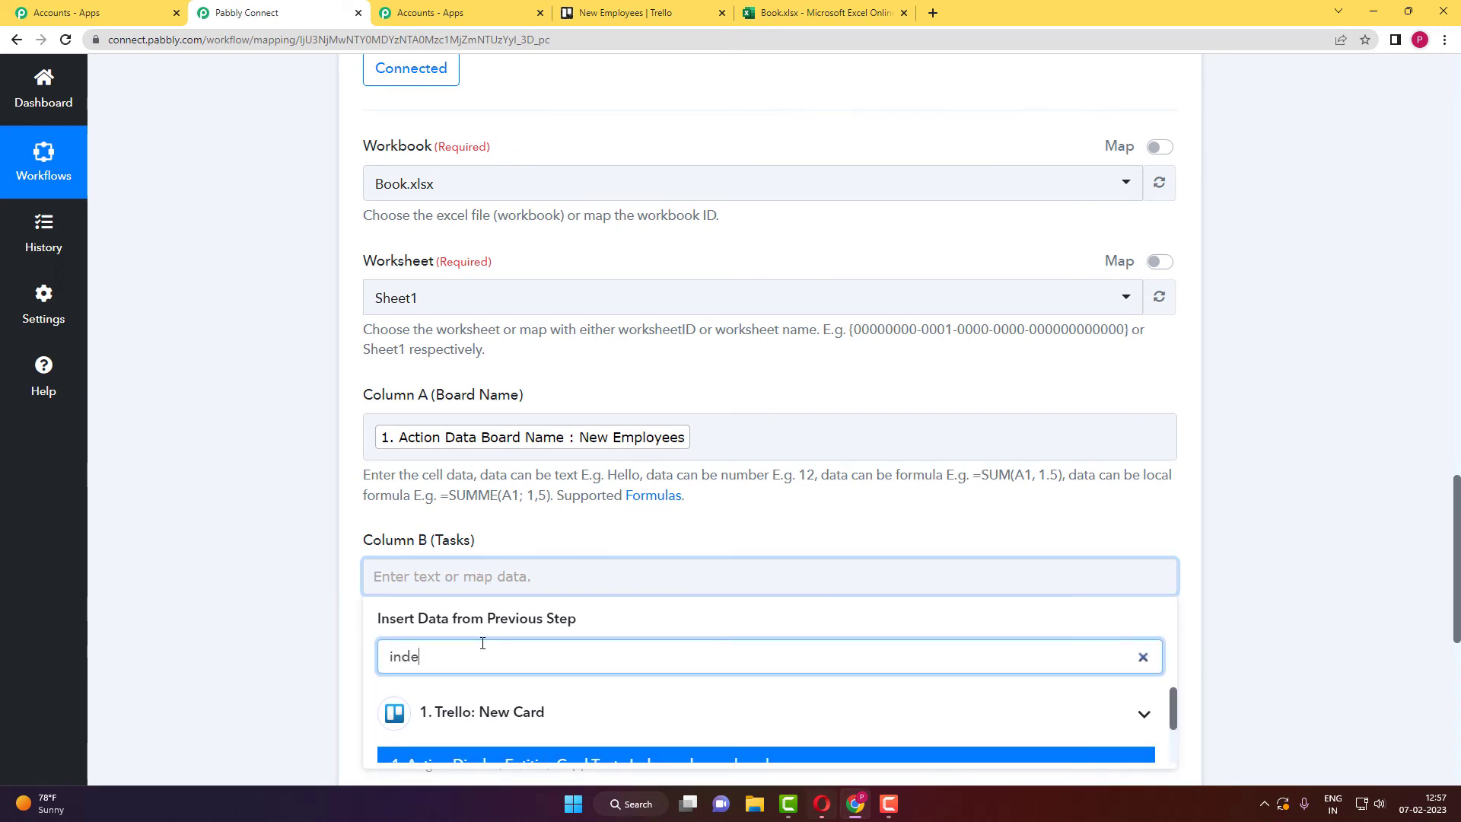
pyautogui.scroll(-2, 318, 623)
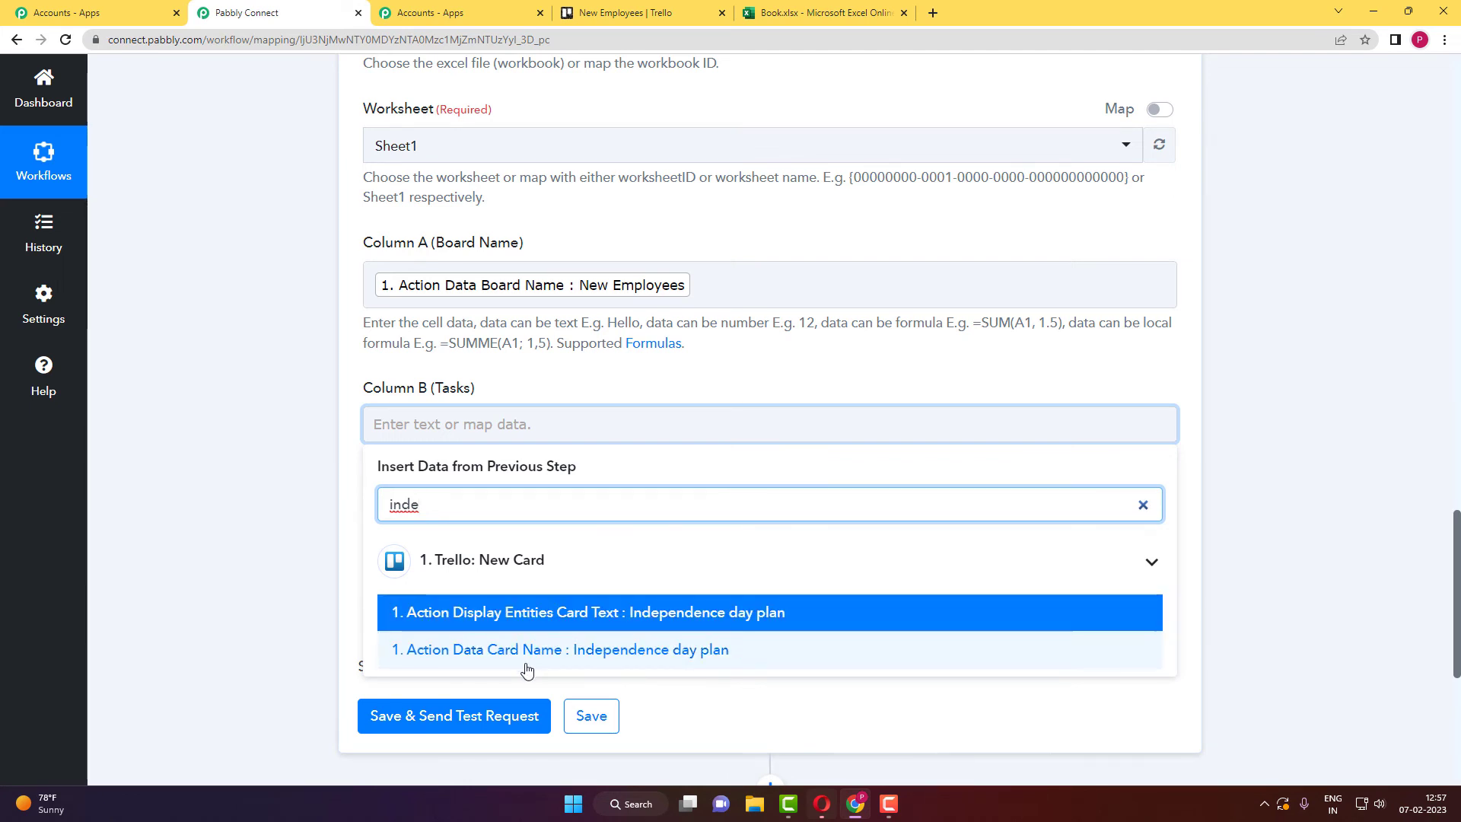
pyautogui.click(494, 650)
pyautogui.click(344, 573)
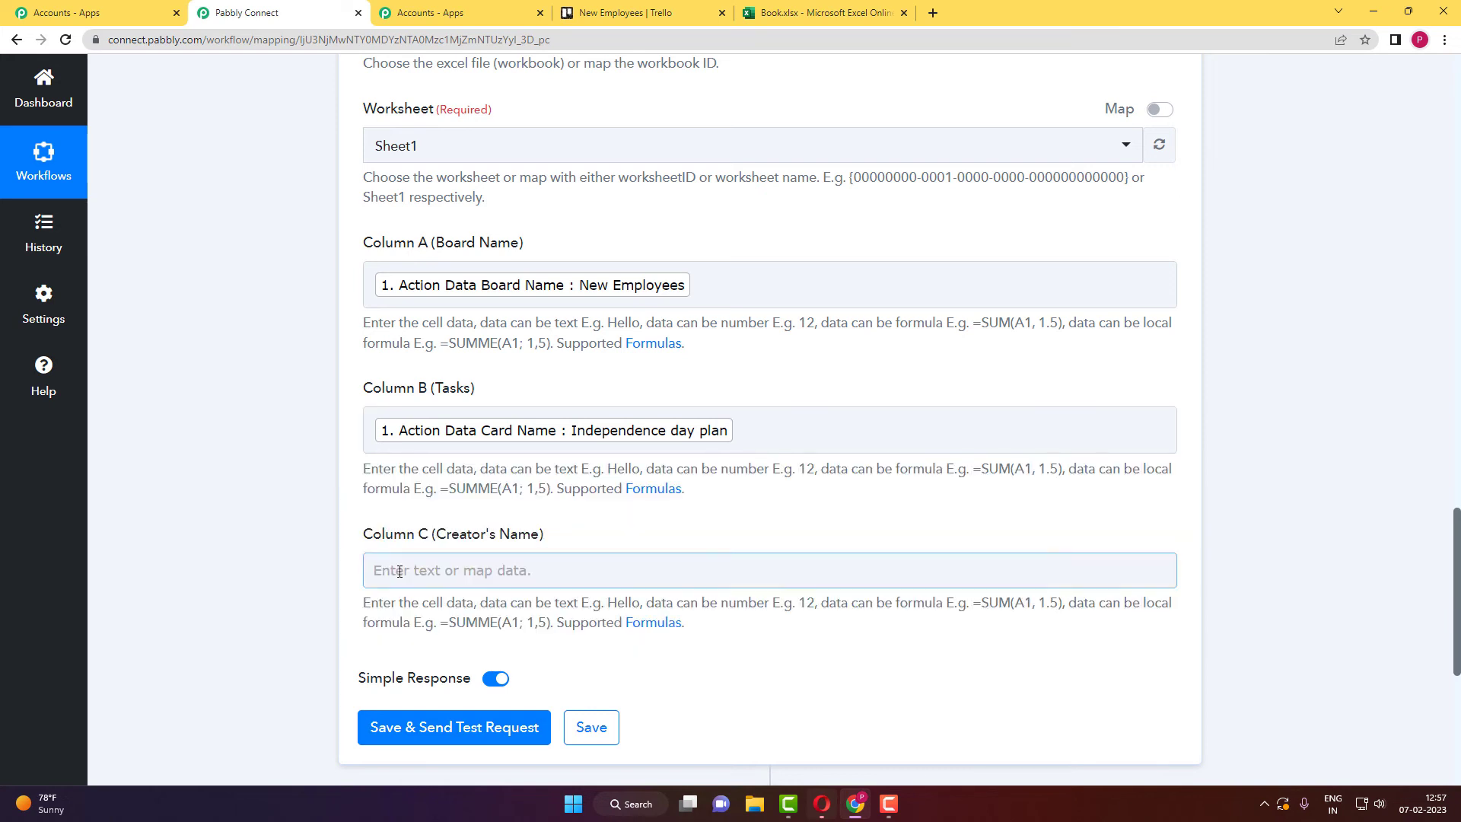
# Map Column C (Creator's Name) to the Trello trigger's Action MemberCreator FullName value
pyautogui.click(435, 570)
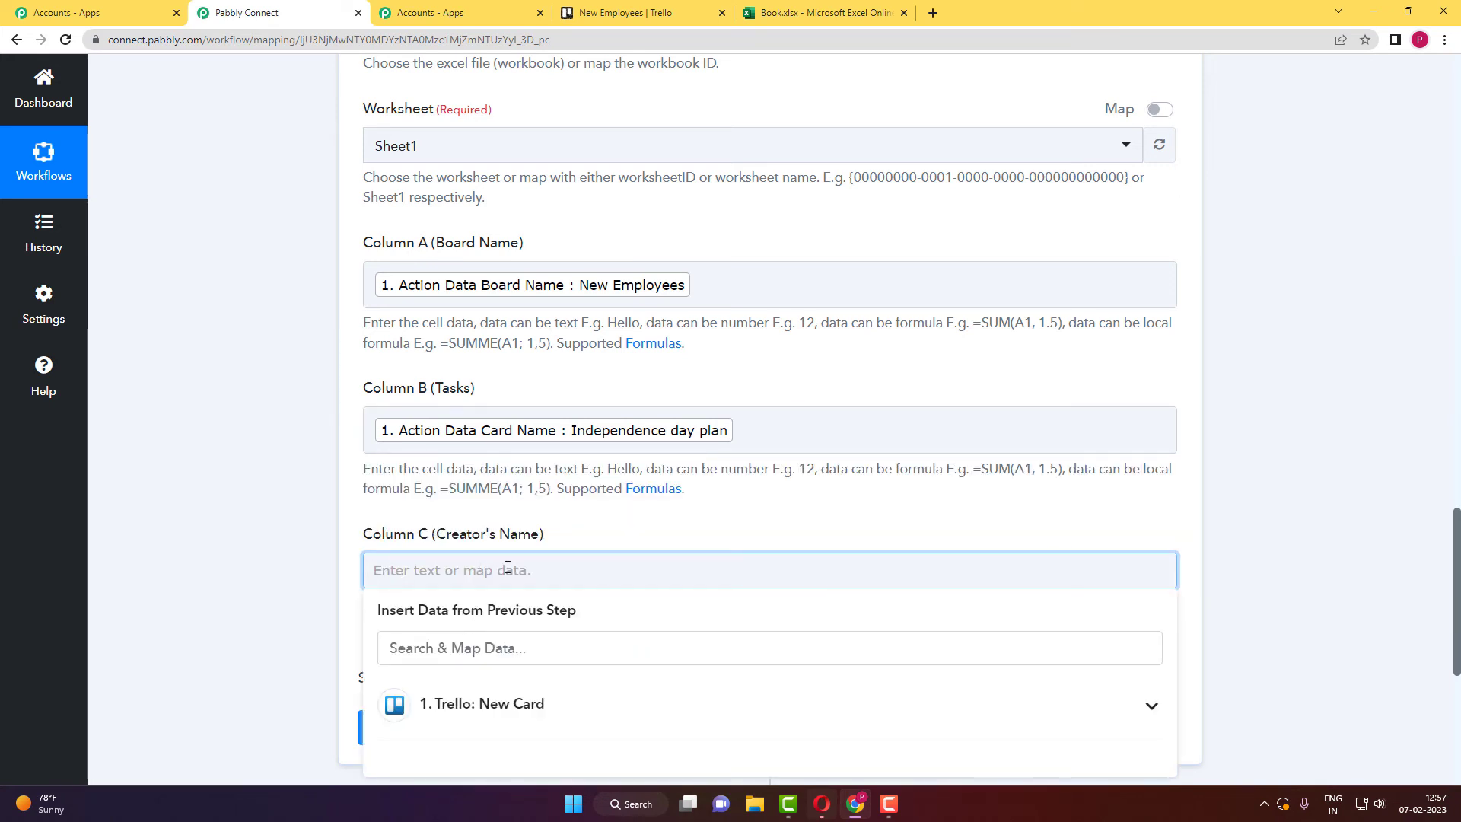
pyautogui.click(516, 648)
pyautogui.write('pr')
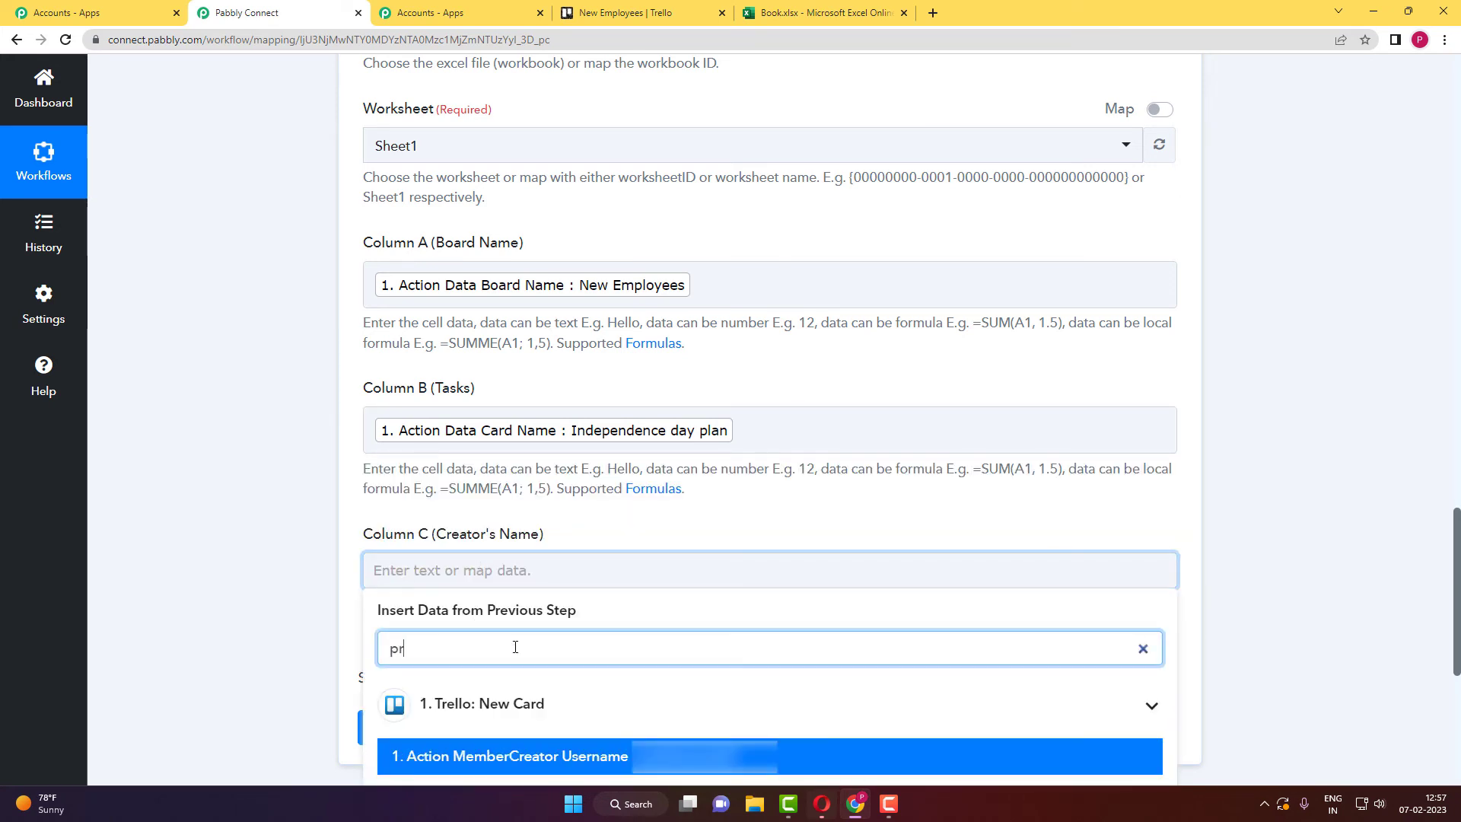
pyautogui.write('a')
pyautogui.scroll(-2, 656, 656)
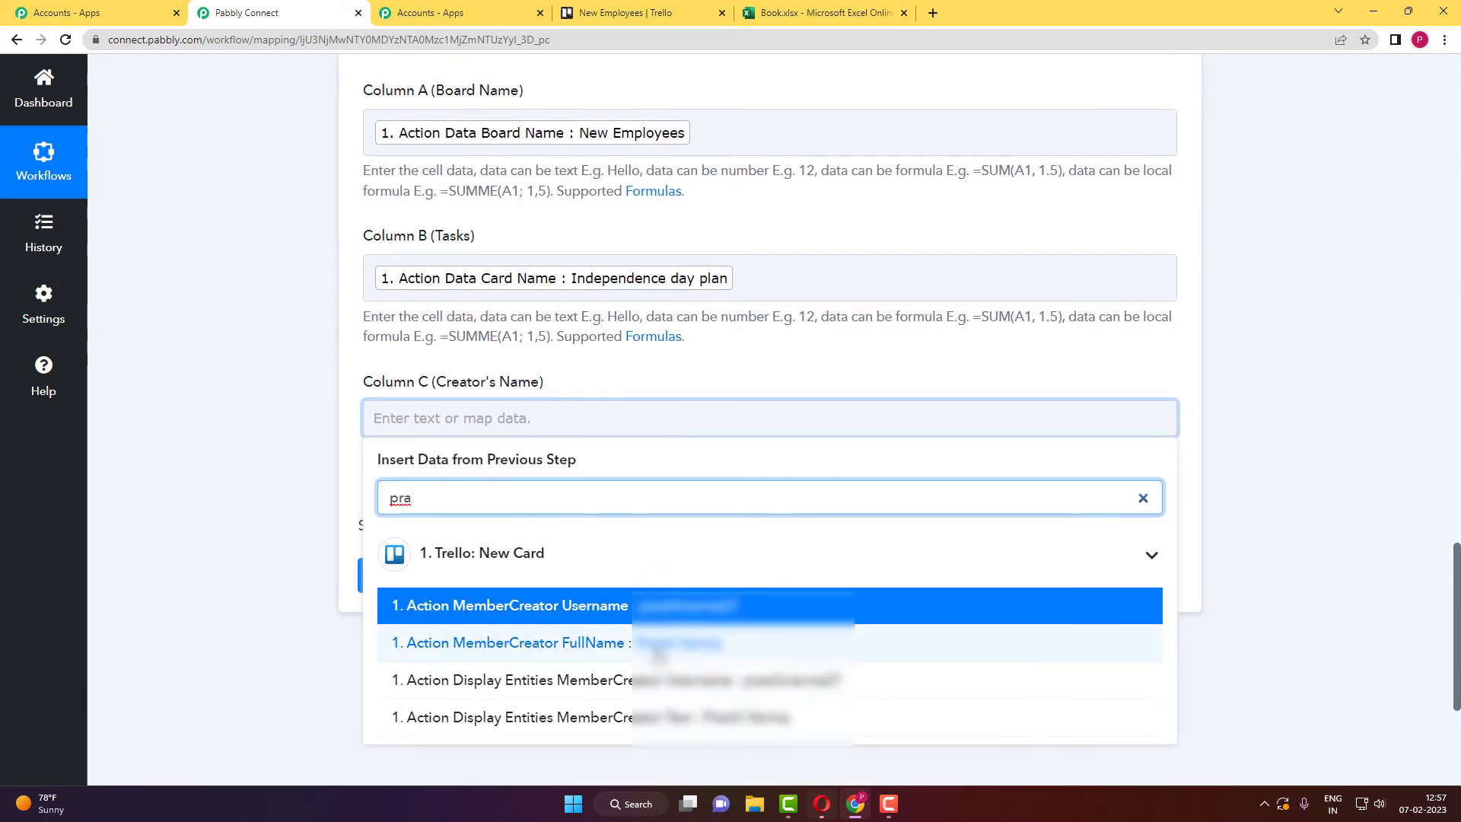
pyautogui.click(658, 654)
pyautogui.click(362, 363)
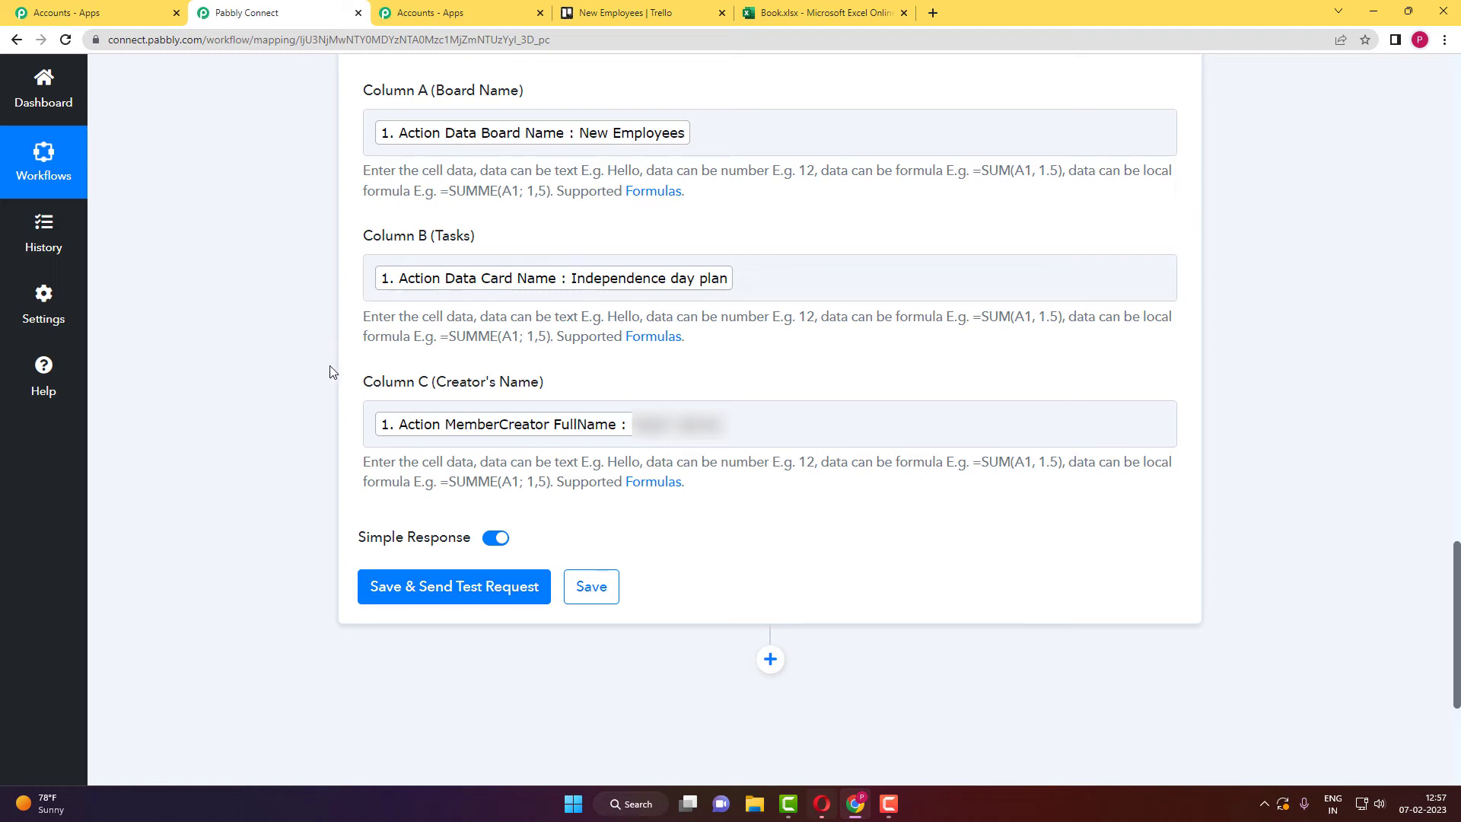
# Save the Excel action and send a test request, and look through the received response
pyautogui.click(392, 588)
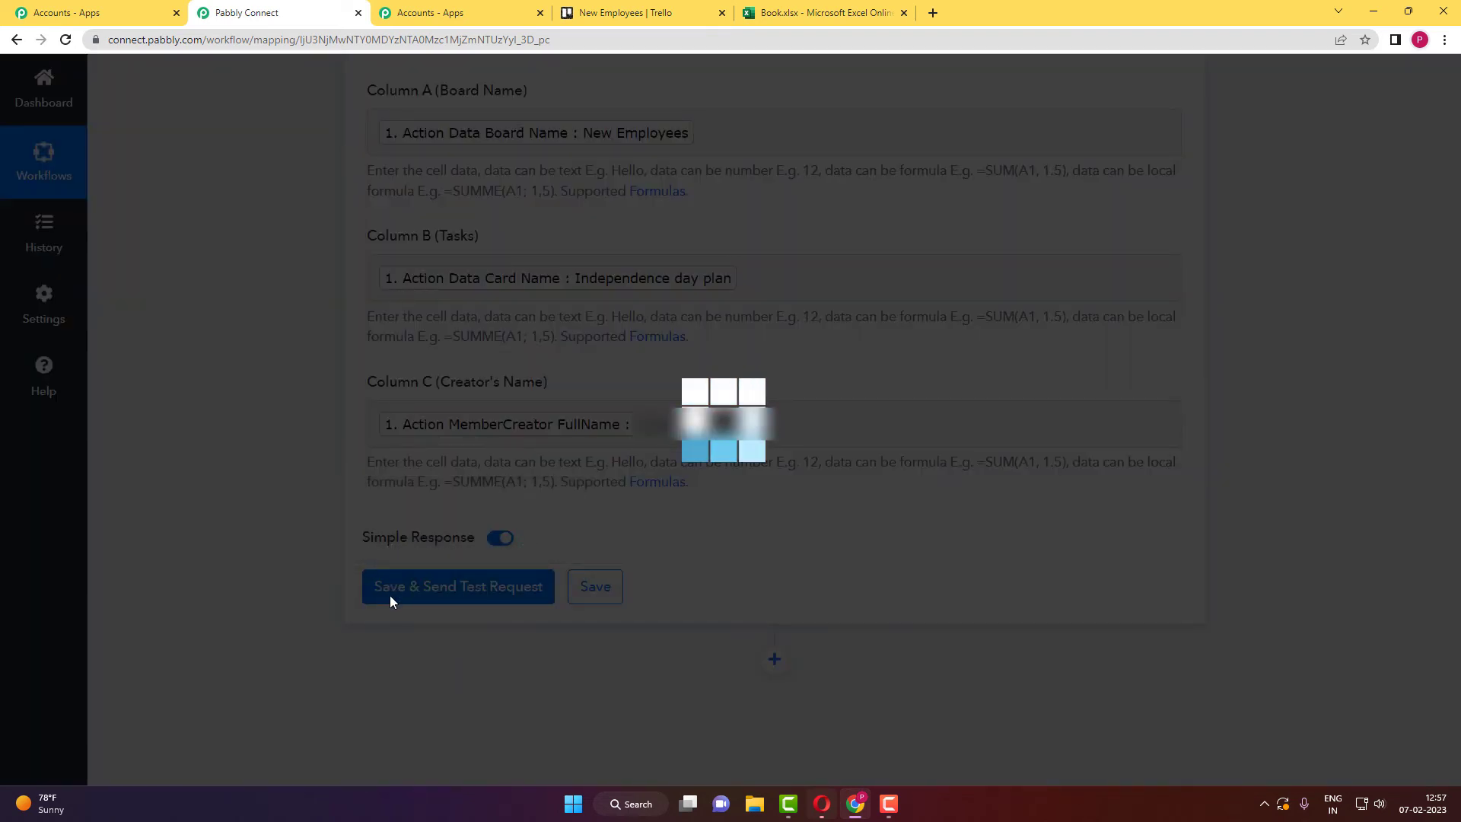
pyautogui.scroll(-4, 337, 533)
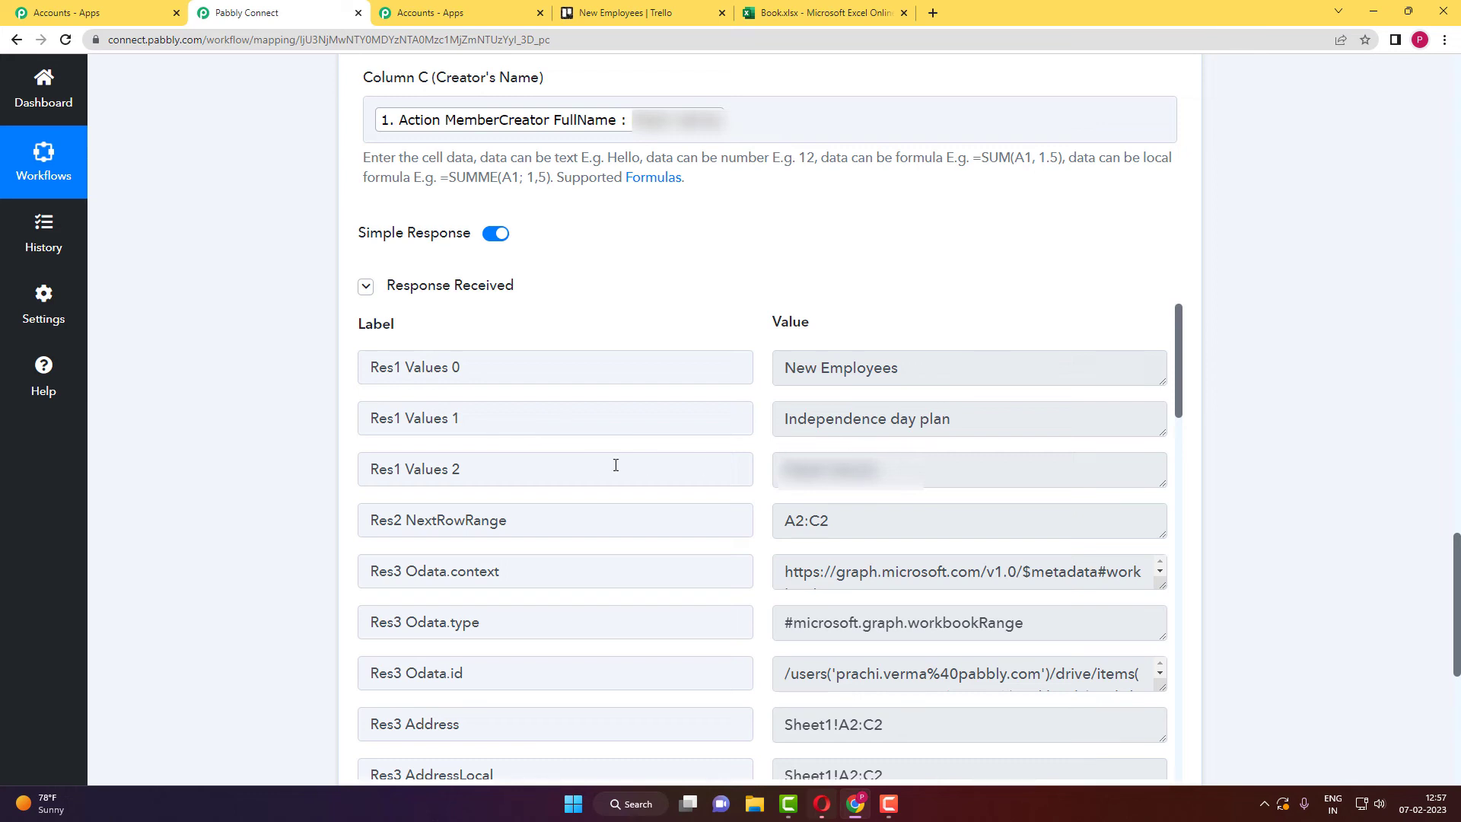
pyautogui.scroll(-10, 668, 482)
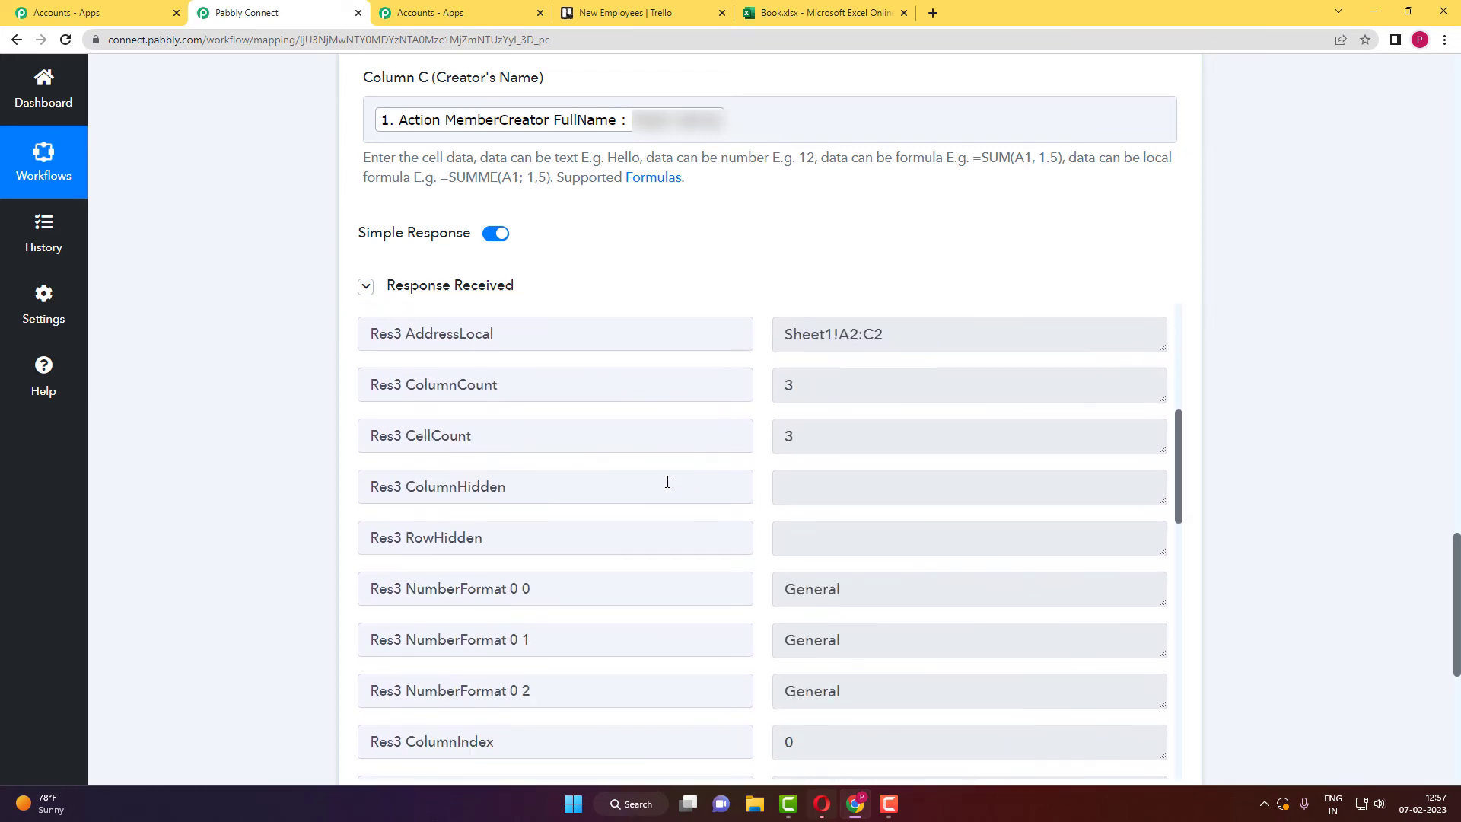
pyautogui.scroll(3, 667, 482)
pyautogui.scroll(-13, 667, 481)
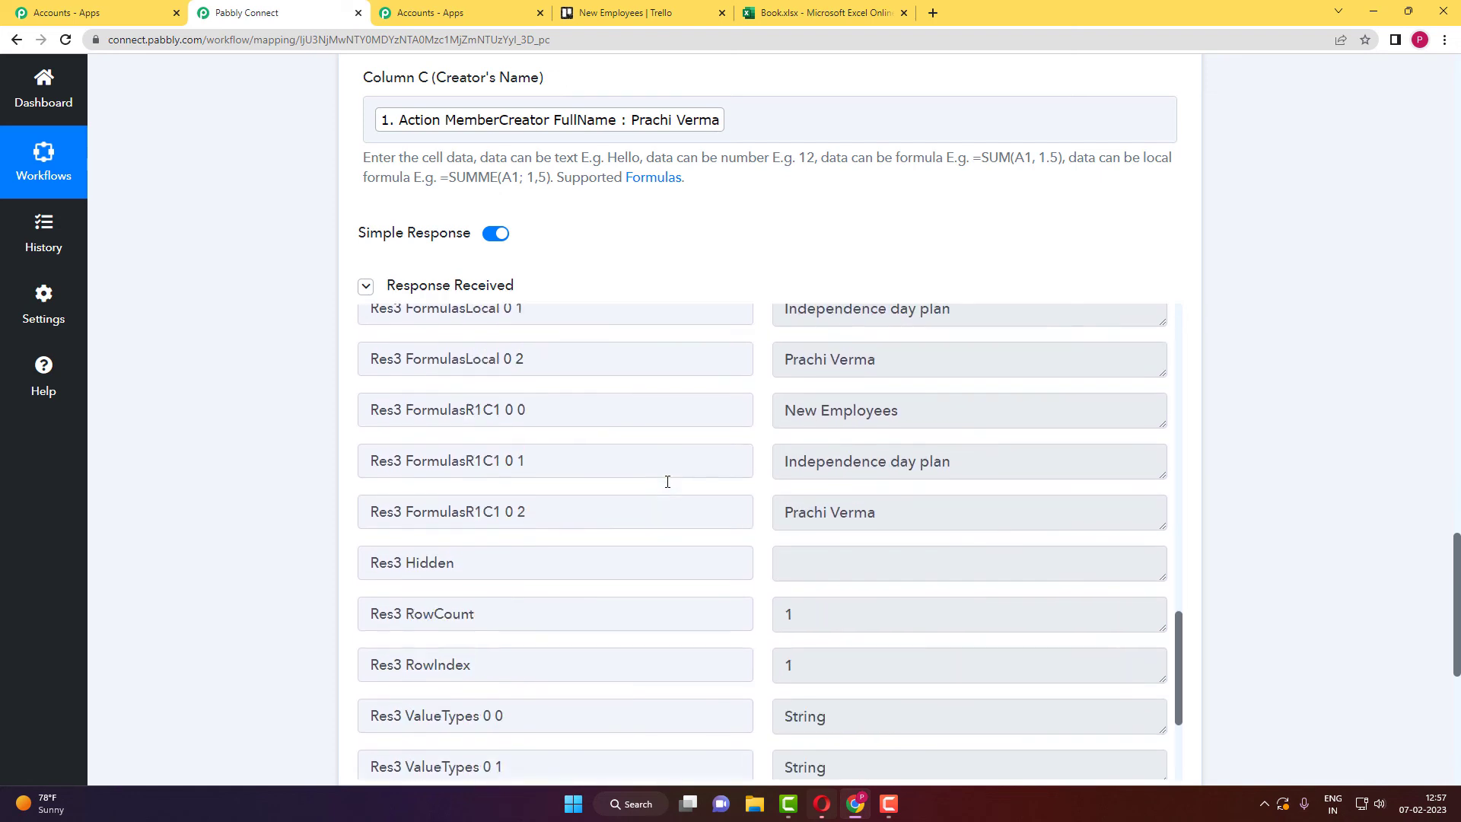
# Check the test row in the Excel workbook, and widen column B (Tasks) to fit its text
pyautogui.click(807, 13)
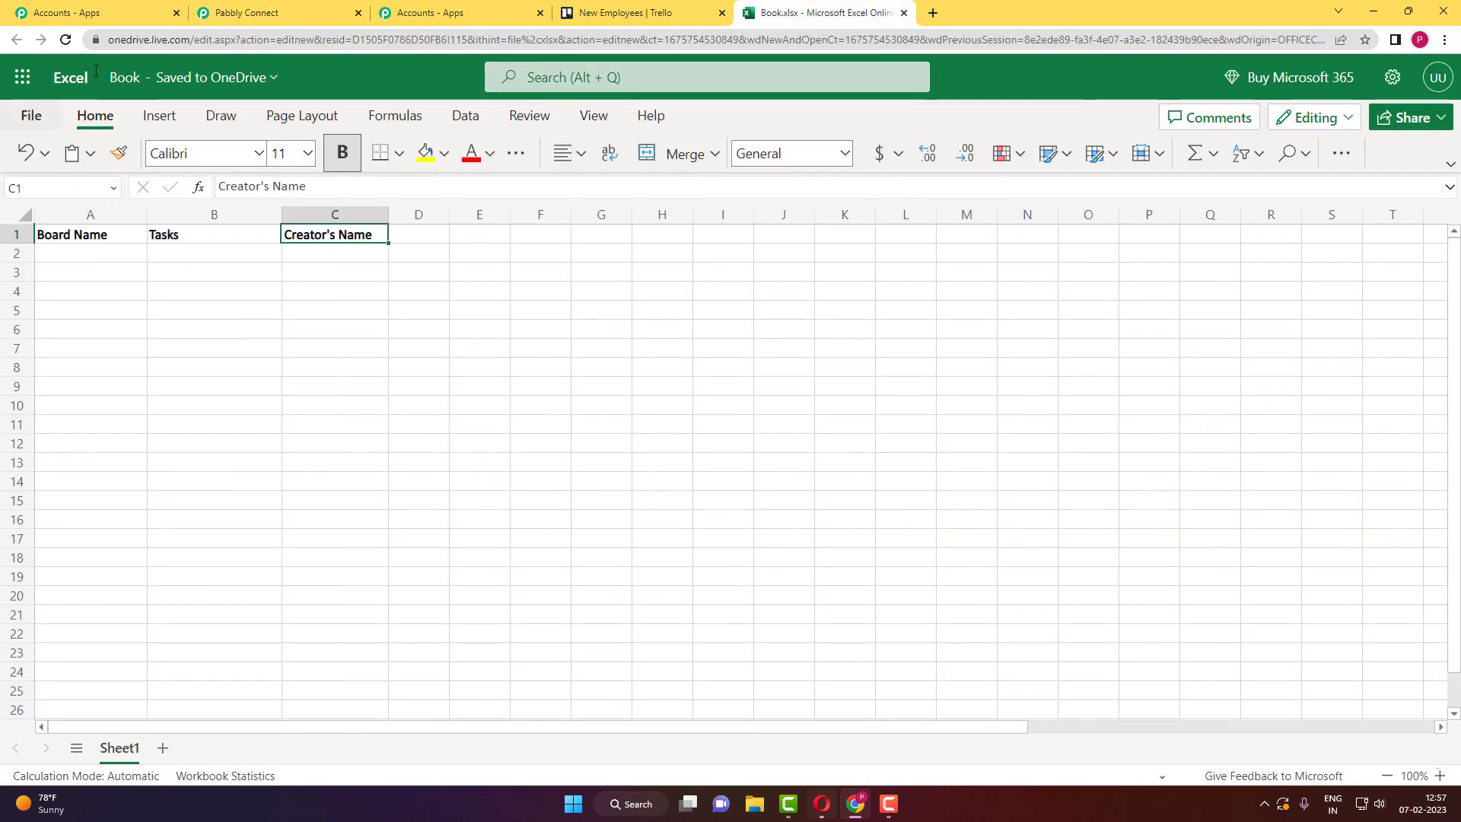
pyautogui.click(72, 46)
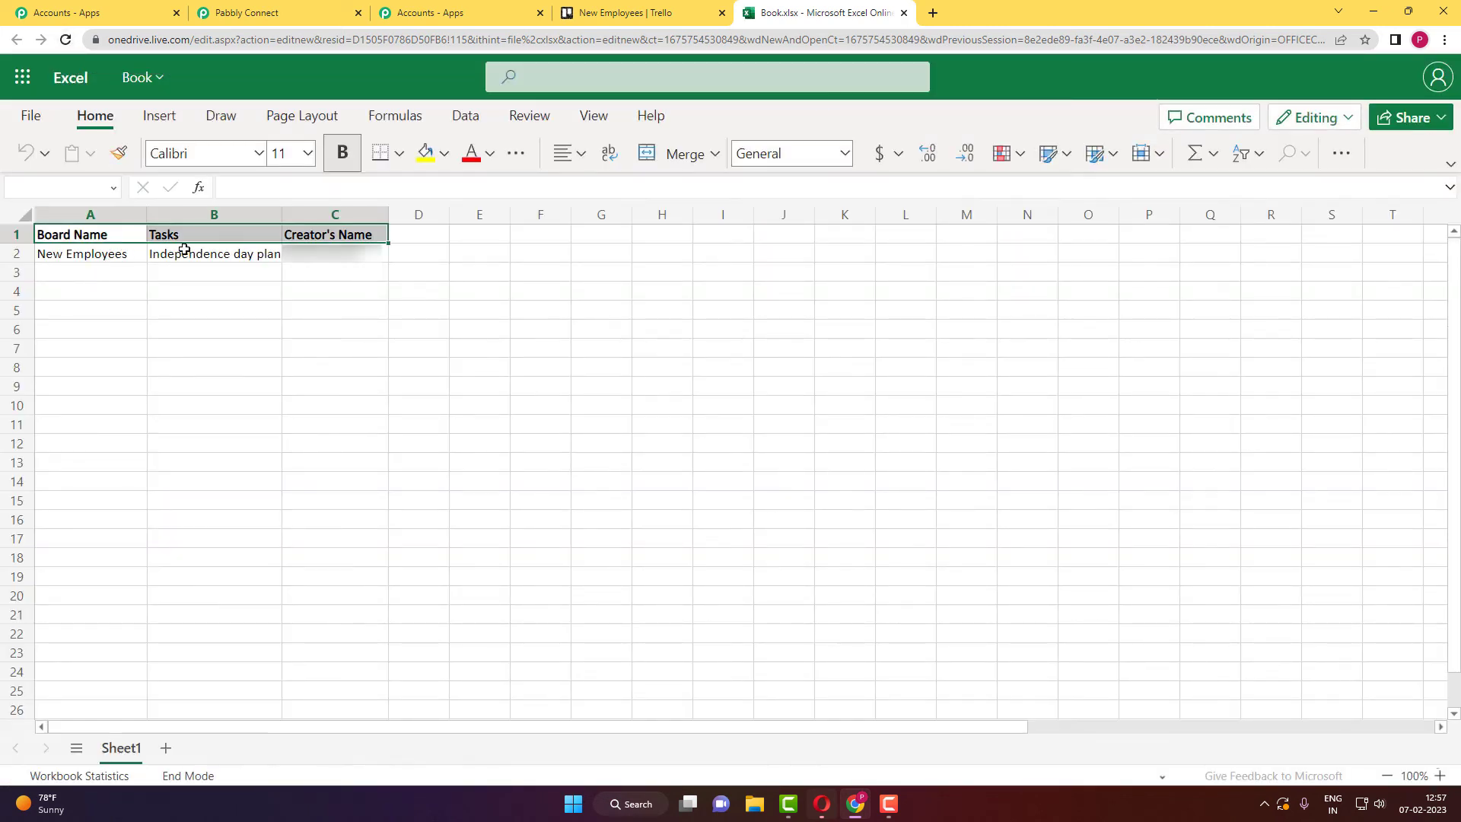
pyautogui.moveTo(280, 214); pyautogui.dragTo(327, 215)
pyautogui.click(397, 292)
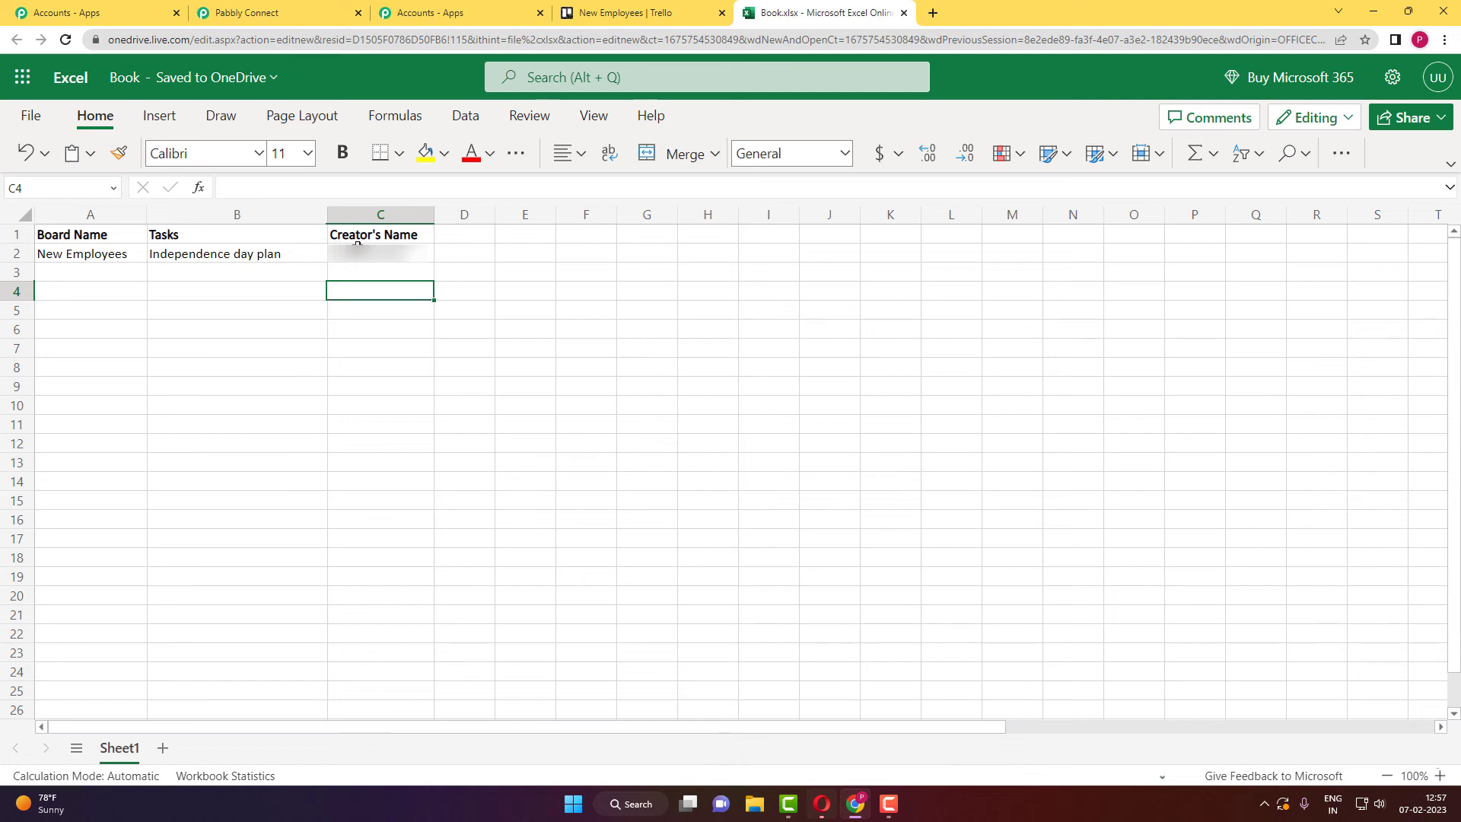
# Save the Microsoft Excel action in the Pabbly Connect workflow
pyautogui.click(296, 16)
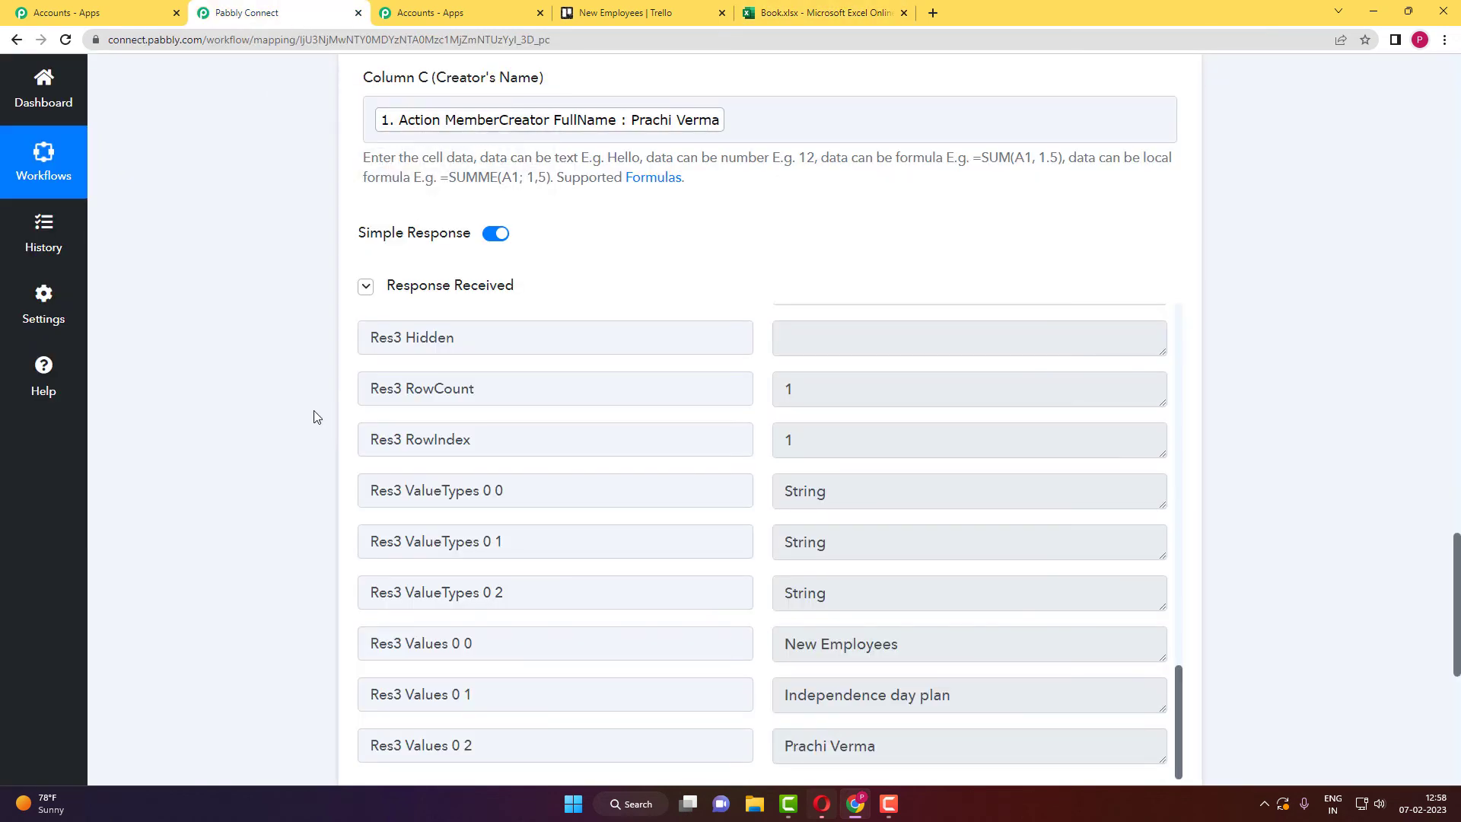
pyautogui.scroll(-5, 304, 417)
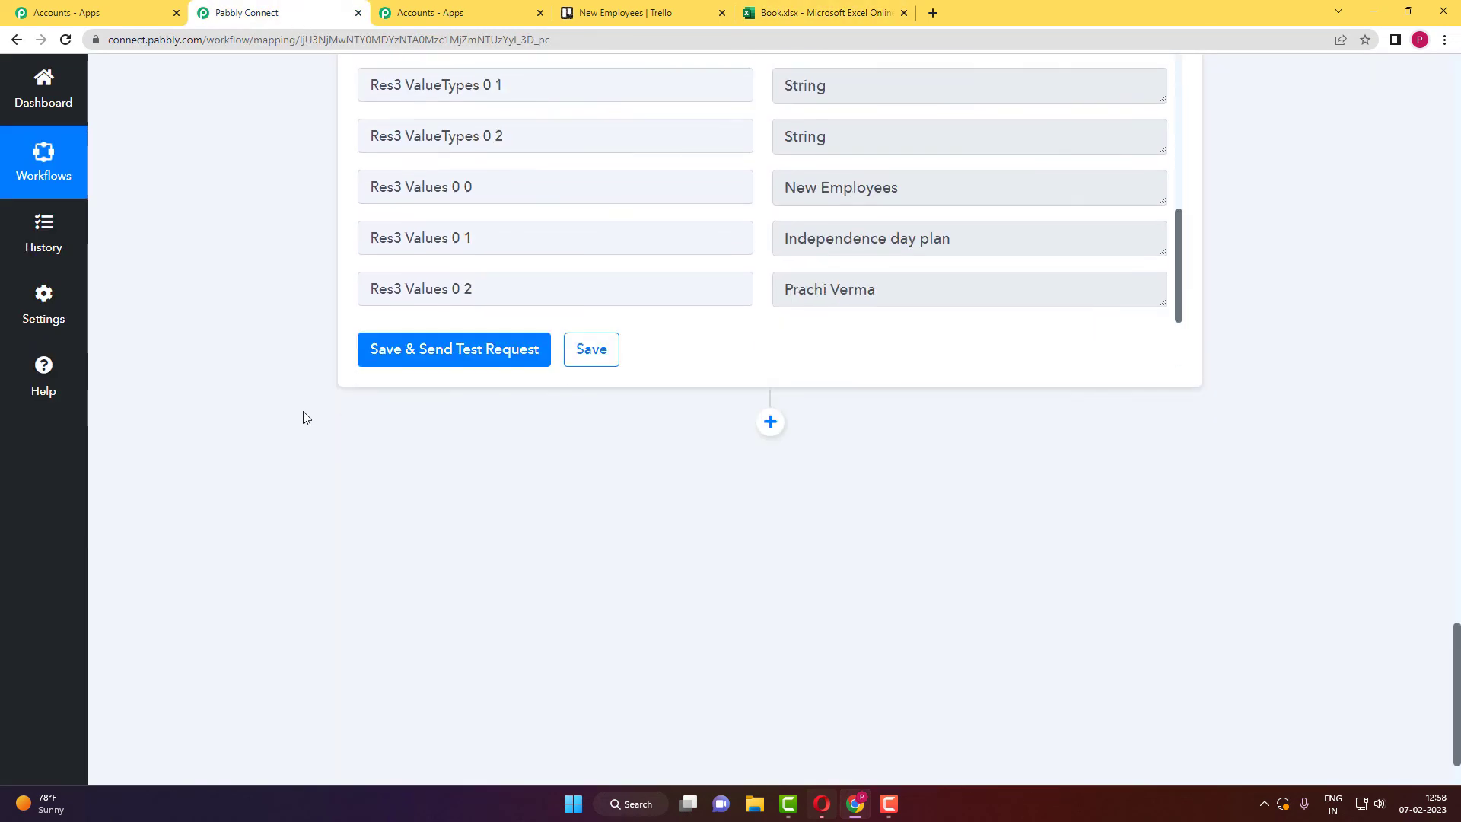
pyautogui.click(576, 360)
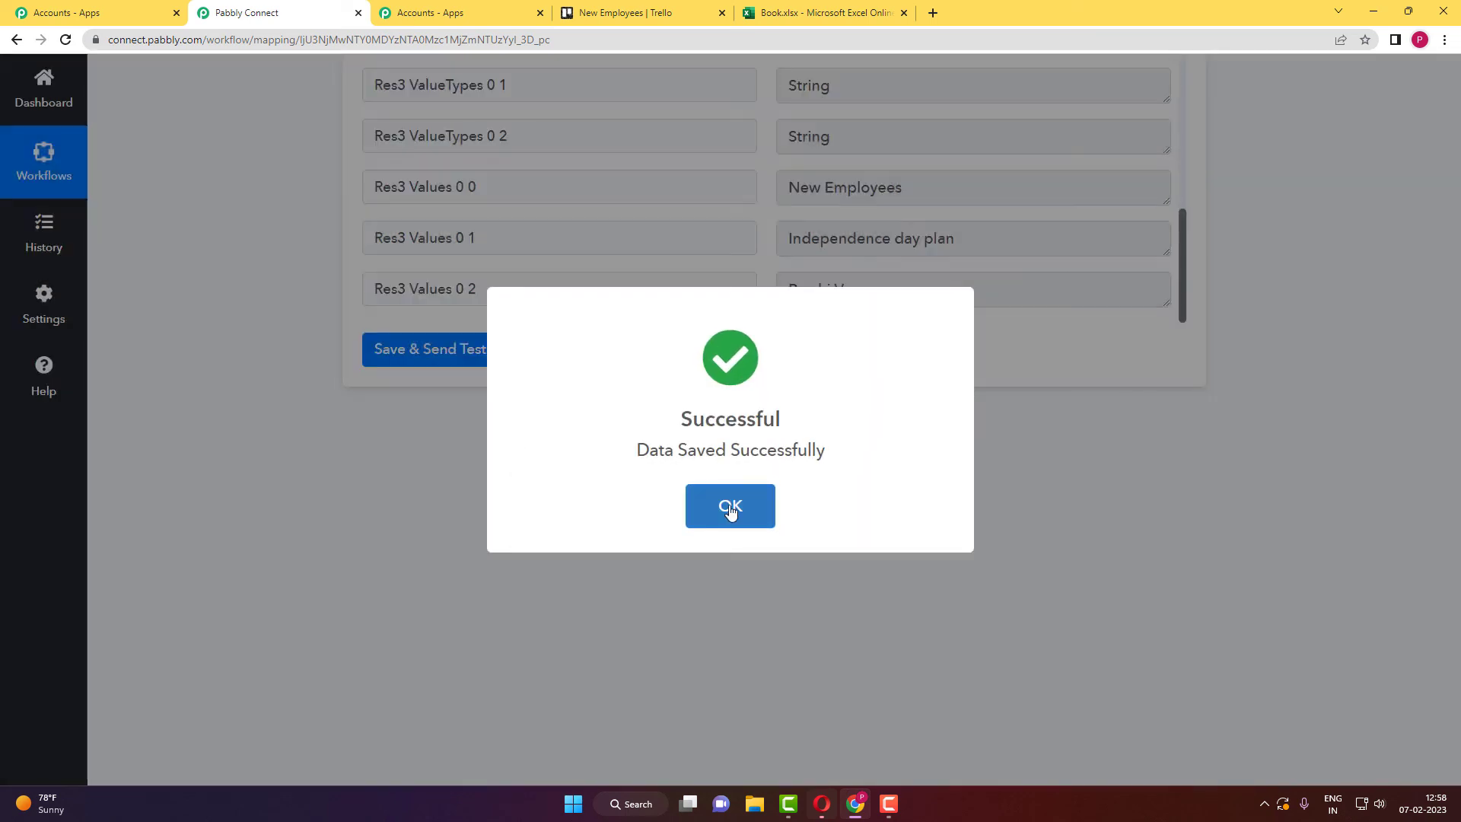
pyautogui.click(724, 505)
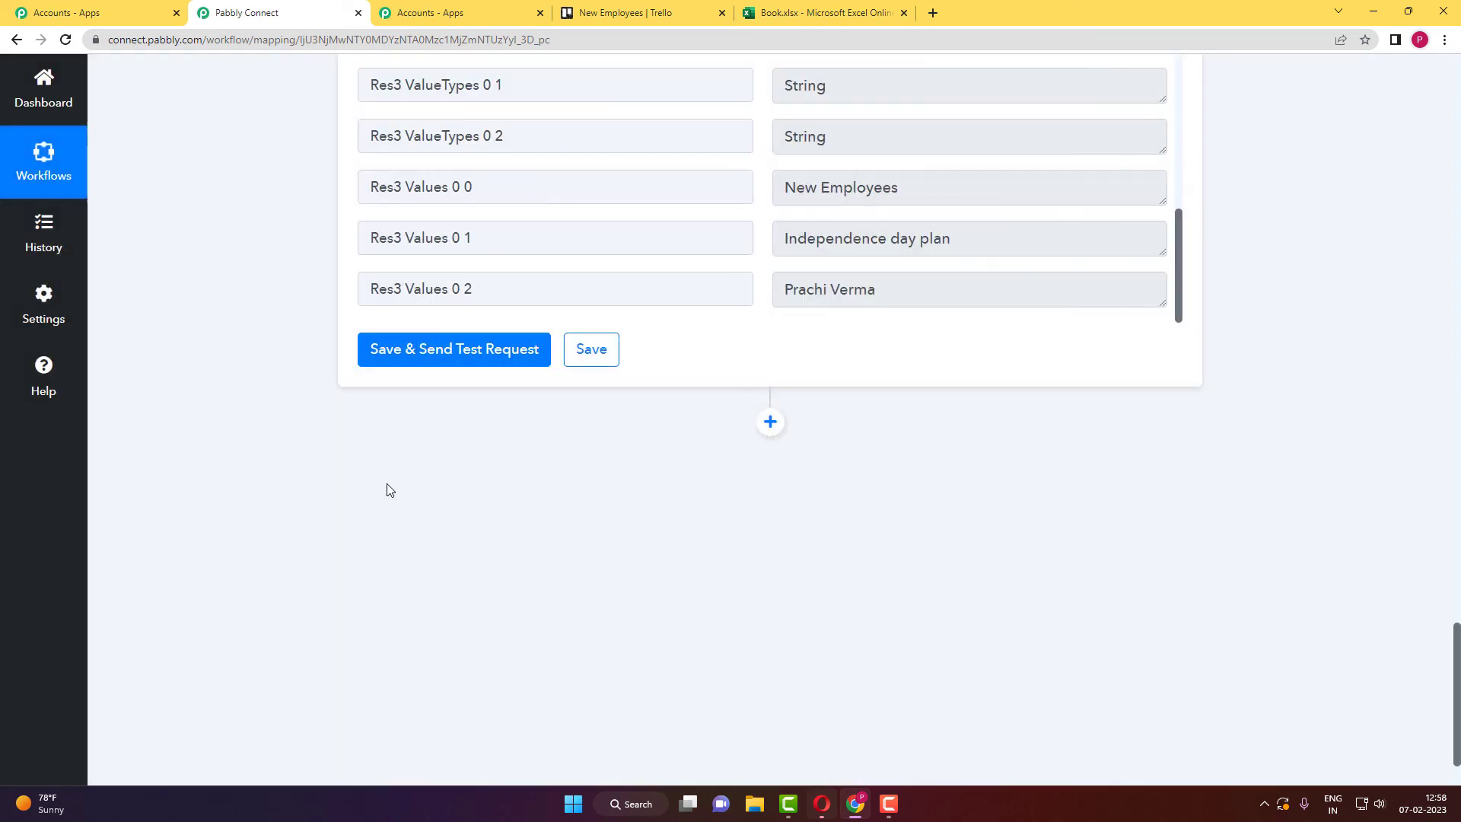
# Collapse the workflow's Microsoft Excel action and Trello trigger to view both steps in overview
pyautogui.scroll(4, 387, 489)
pyautogui.scroll(20, 386, 489)
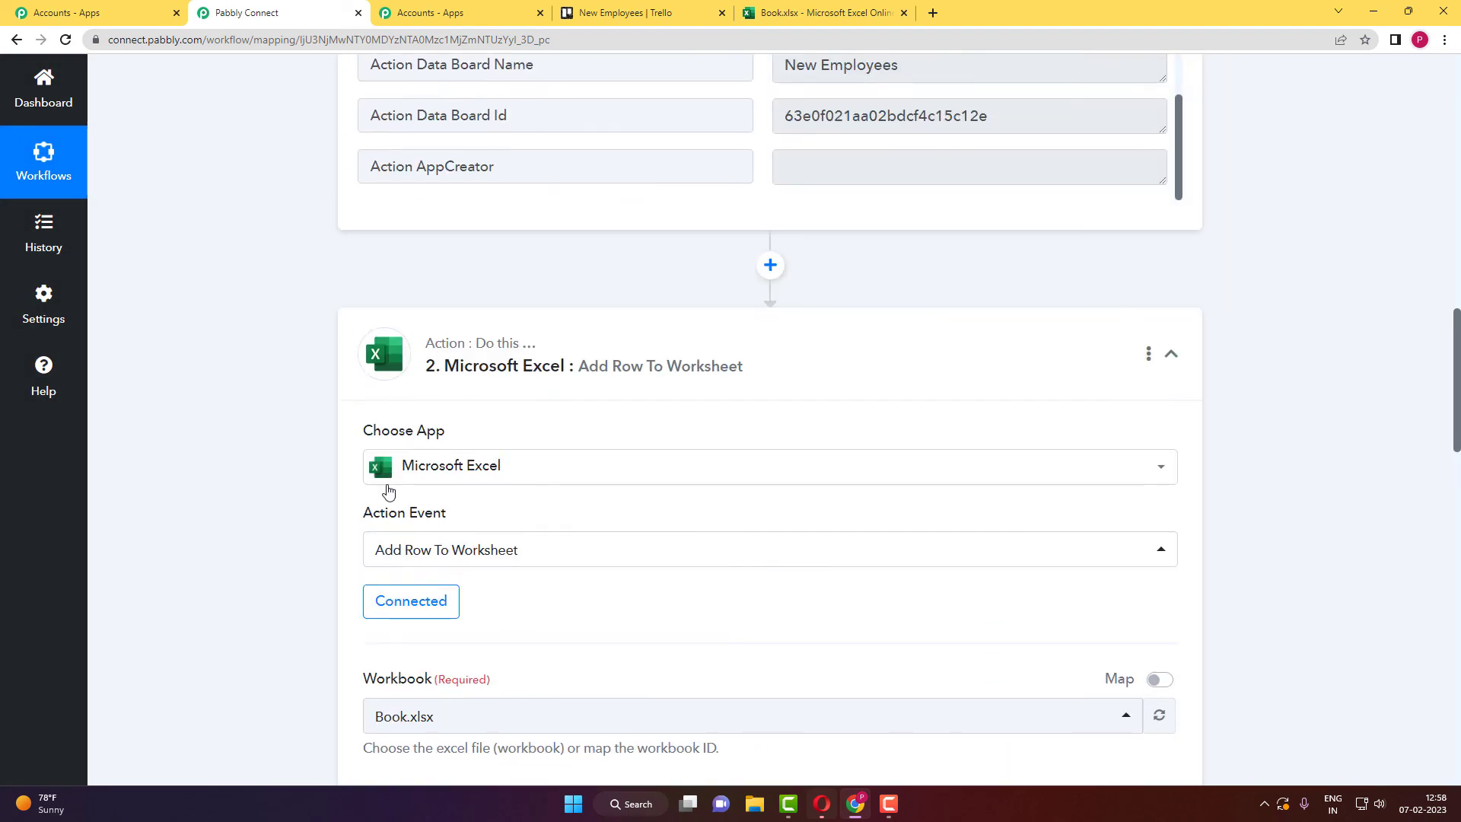
pyautogui.scroll(10, 885, 664)
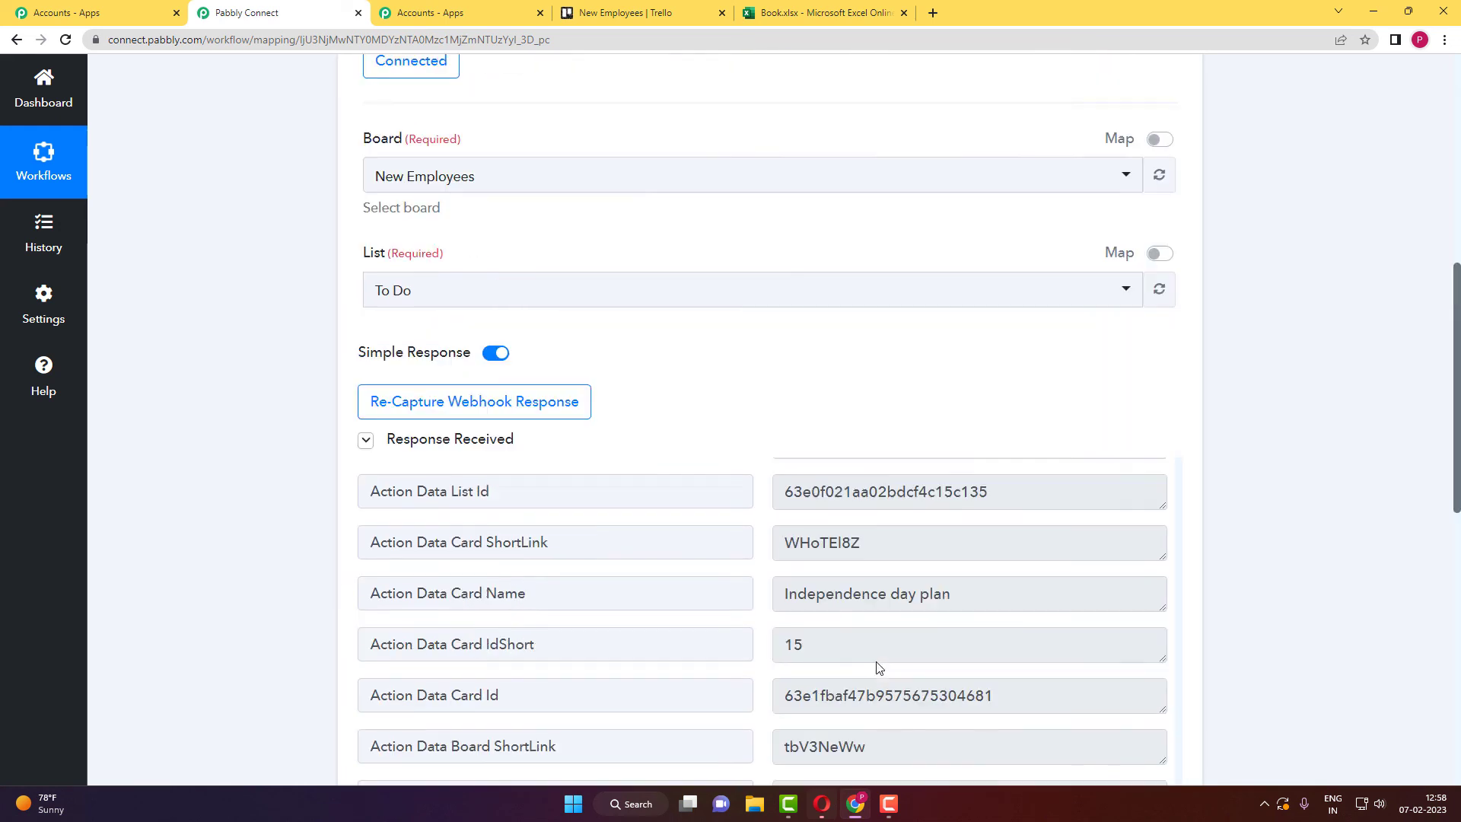
pyautogui.scroll(3, 880, 667)
pyautogui.click(938, 388)
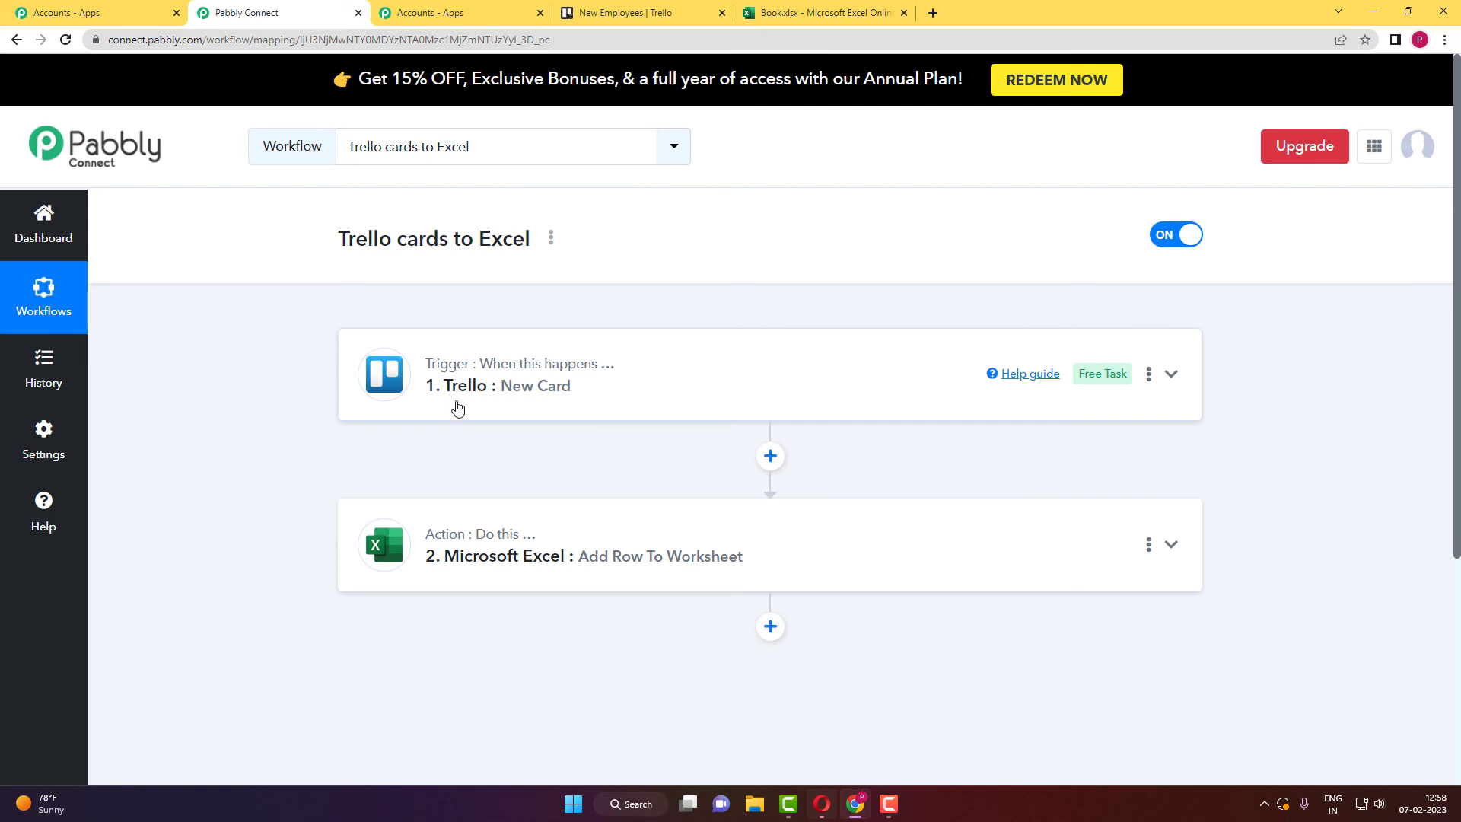
# Review the Trello trigger's event, board, list and received response, and compare them with the New Employees board in Trello
pyautogui.click(670, 381)
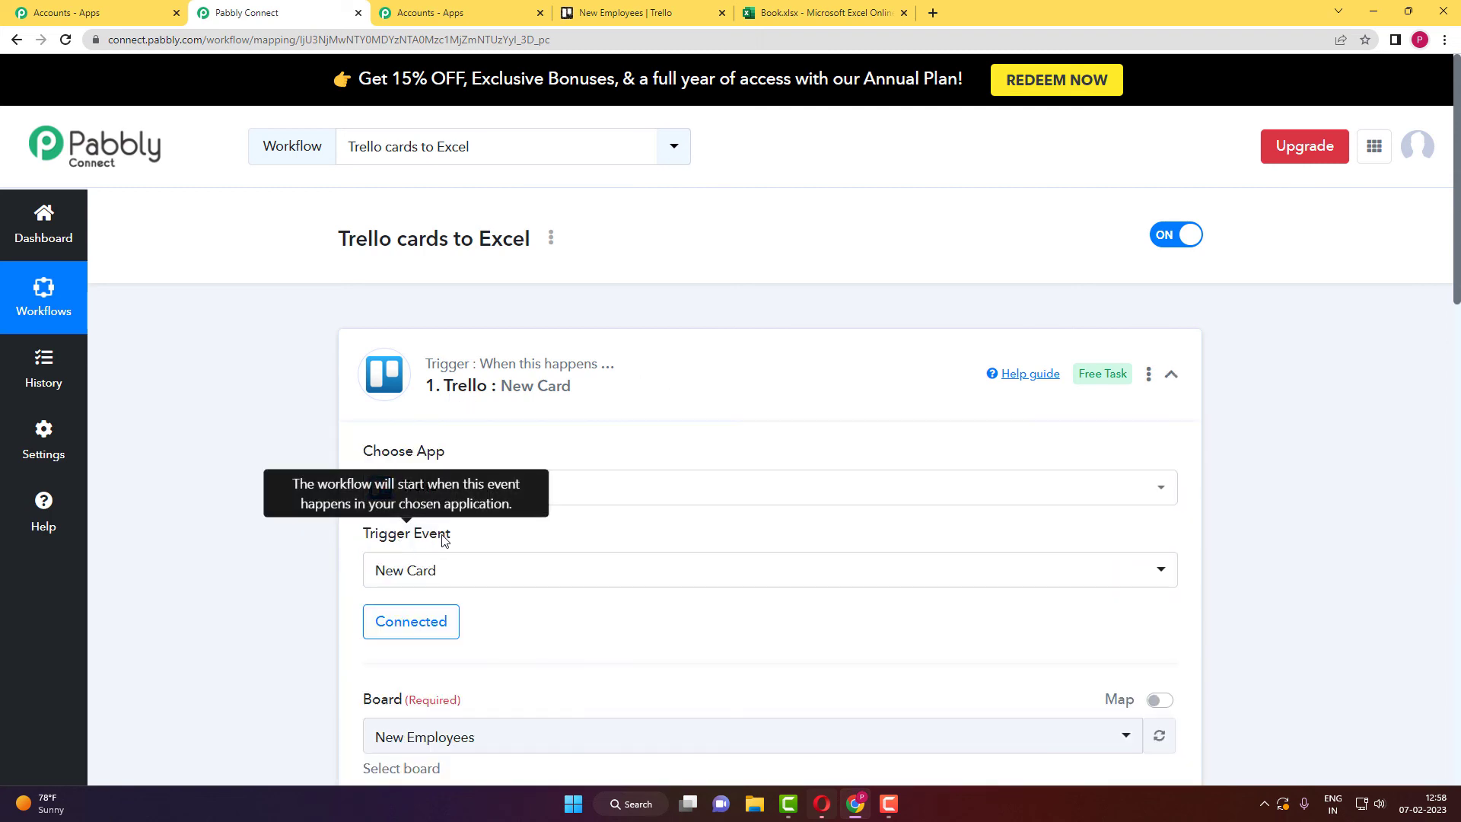
pyautogui.scroll(-6, 330, 559)
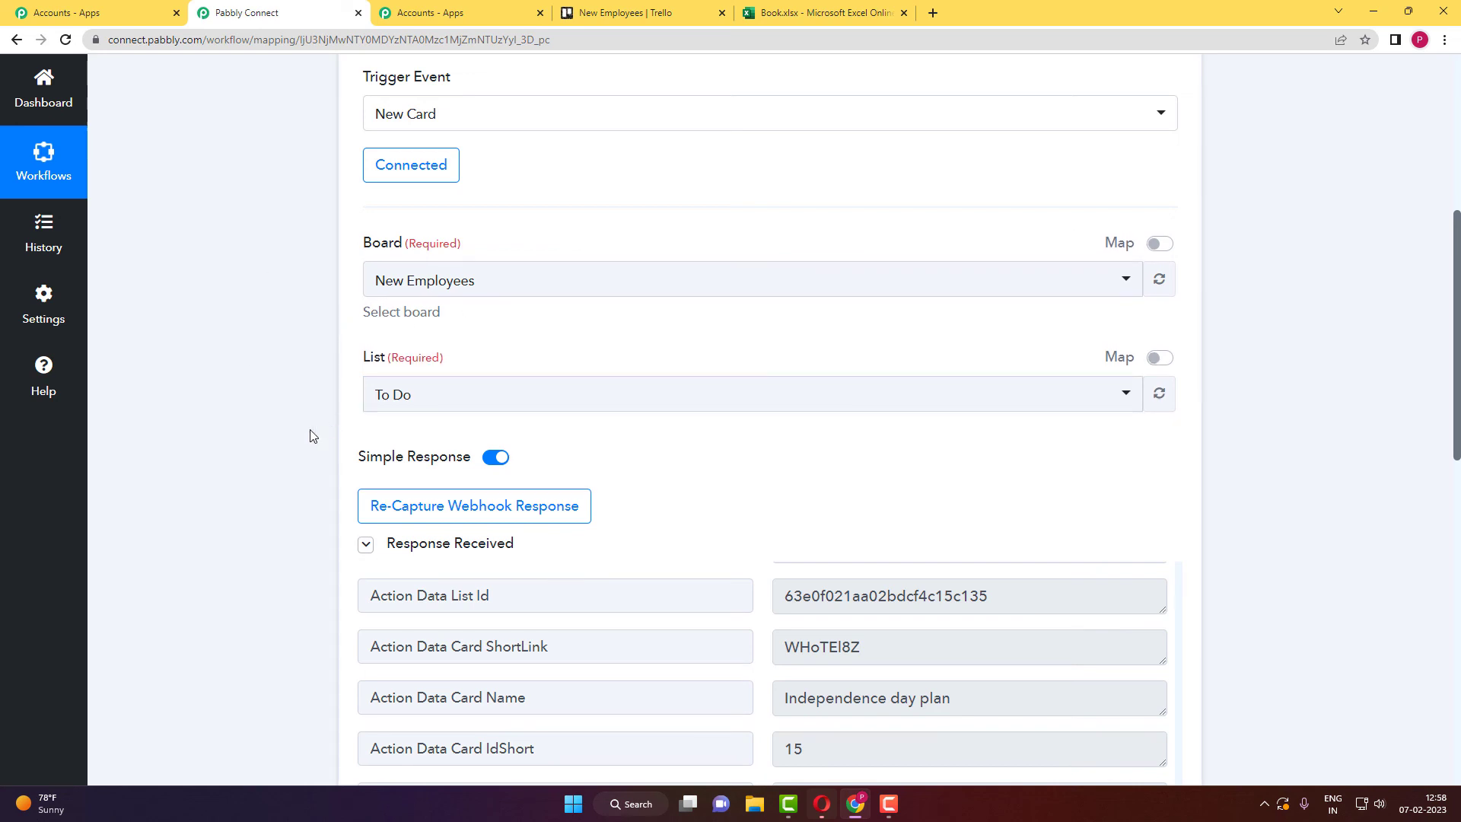
pyautogui.scroll(-3, 304, 445)
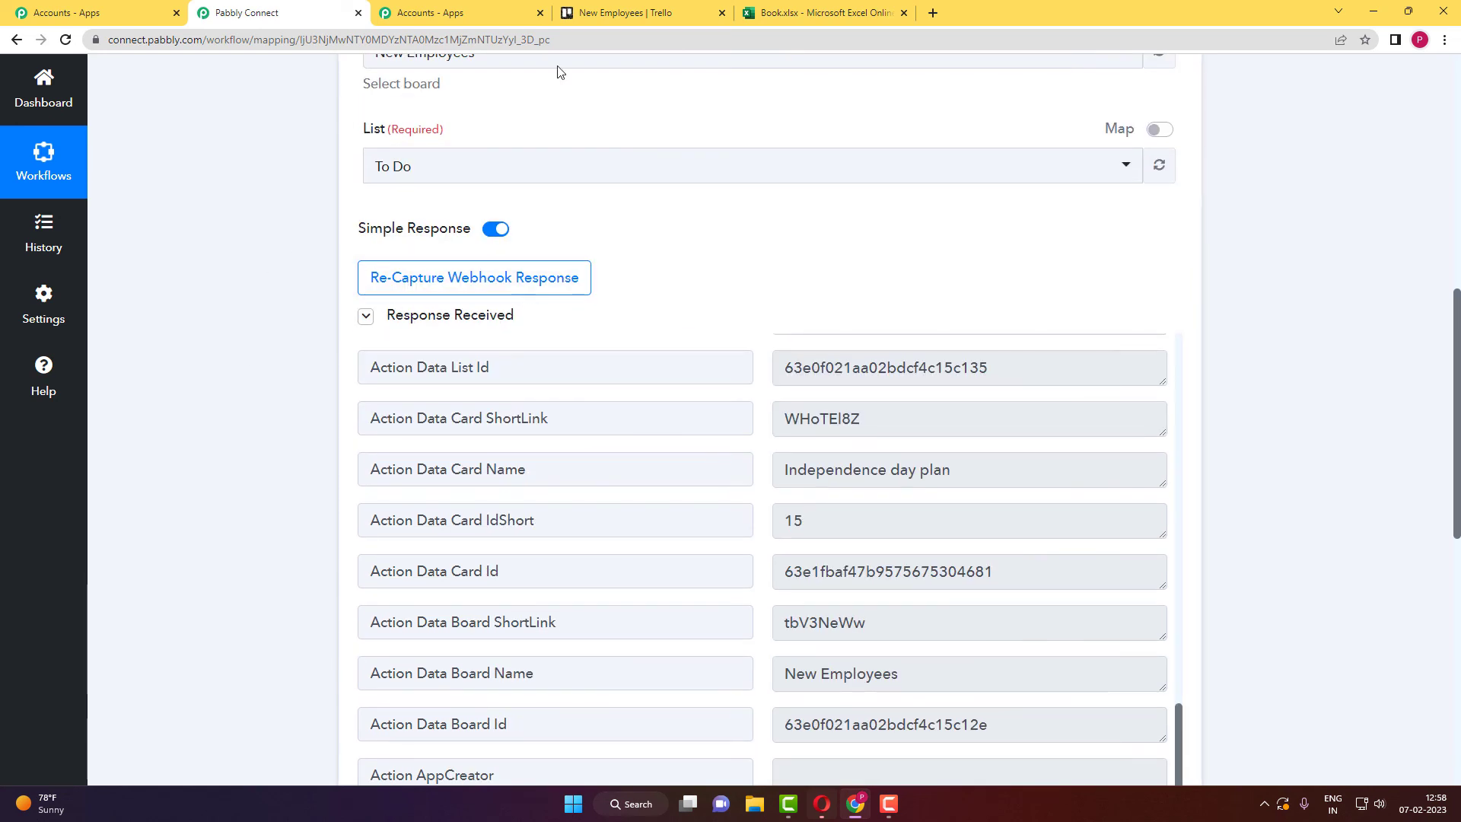
pyautogui.click(657, 13)
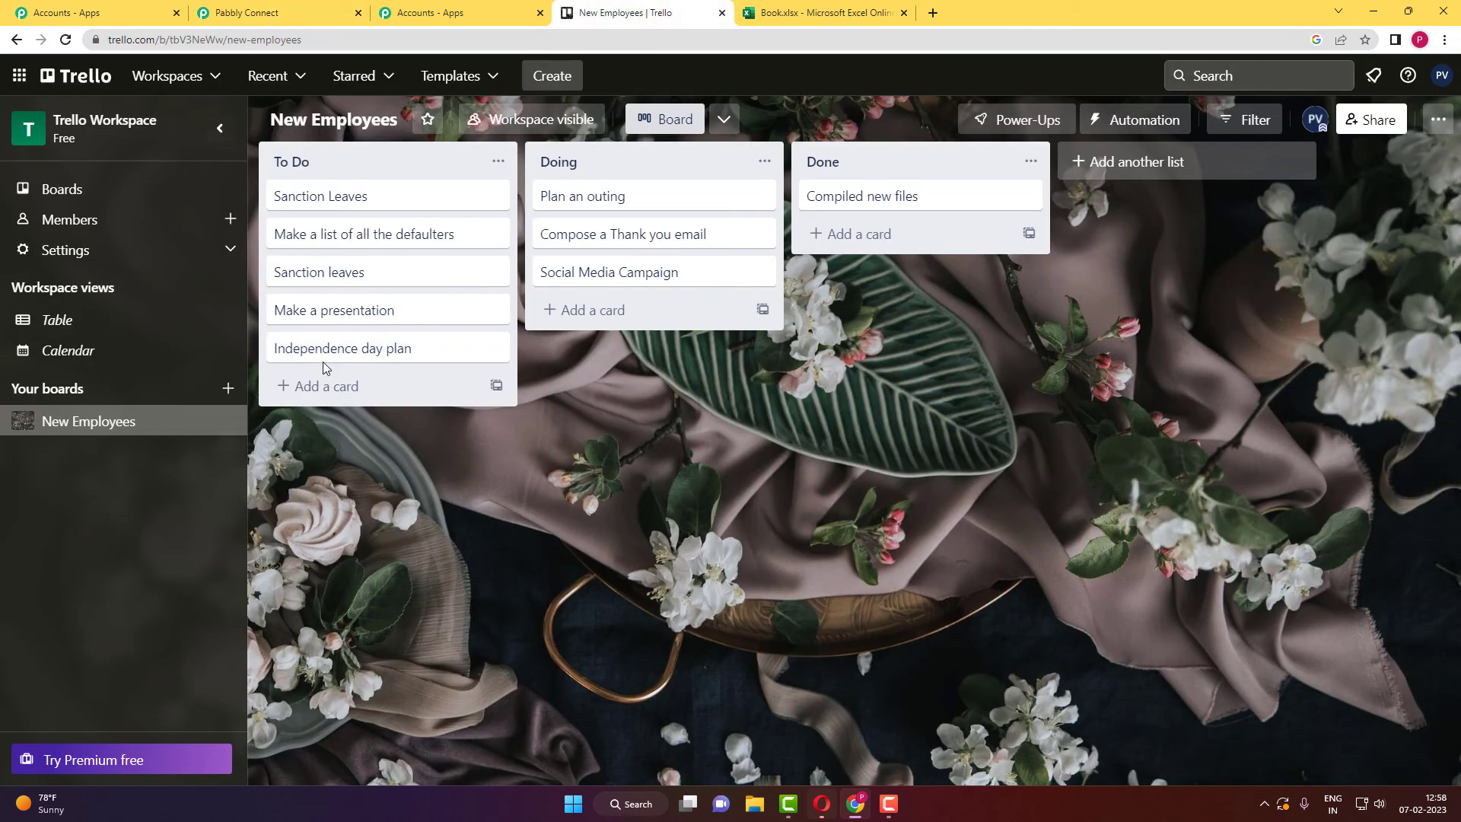
pyautogui.click(259, 6)
pyautogui.scroll(-5, 179, 343)
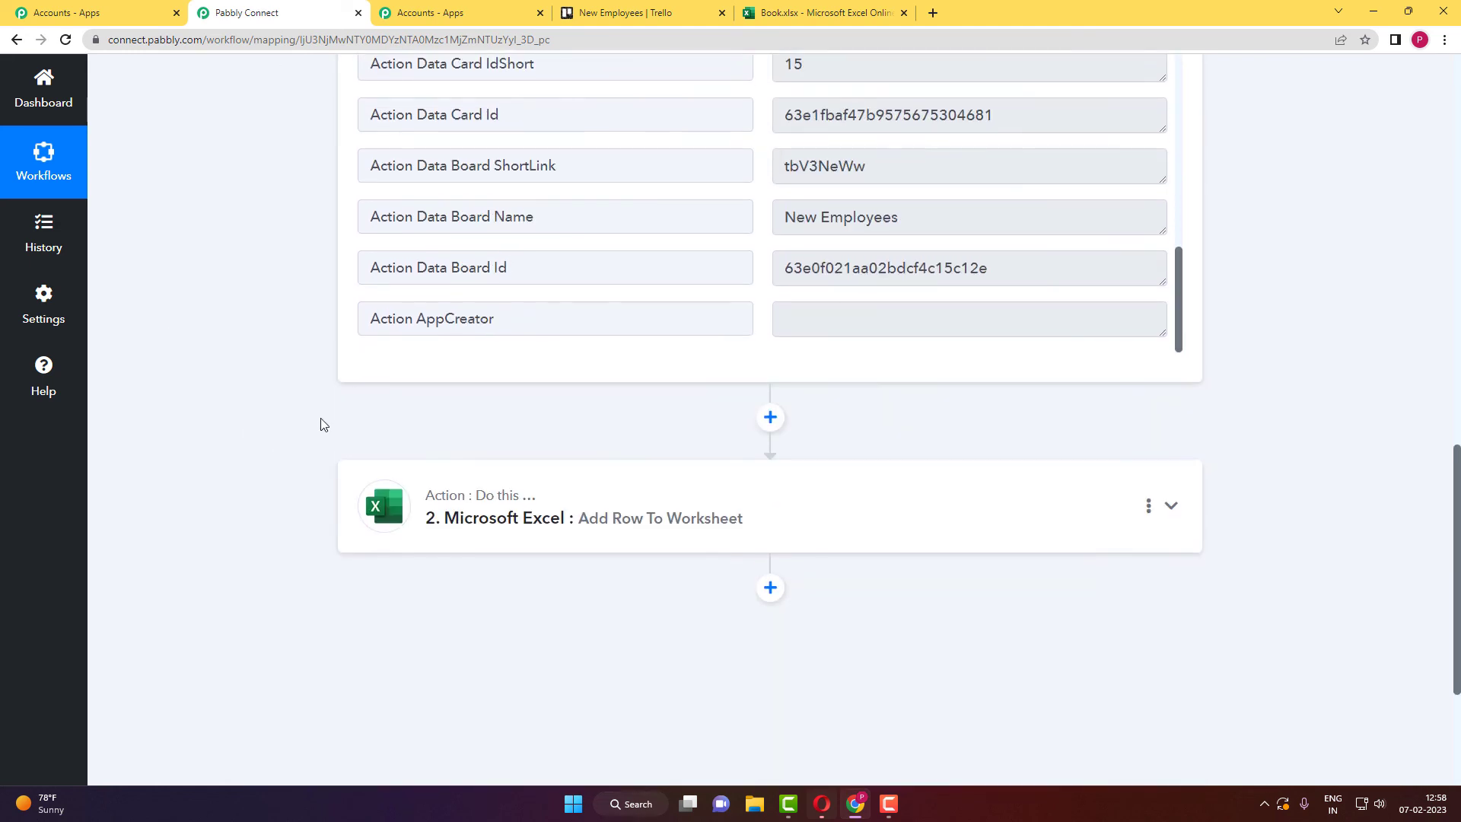
# Review the Microsoft Excel action's event, workbook, worksheet, column mappings and response, and compare them with the row in the Excel workbook
pyautogui.click(468, 493)
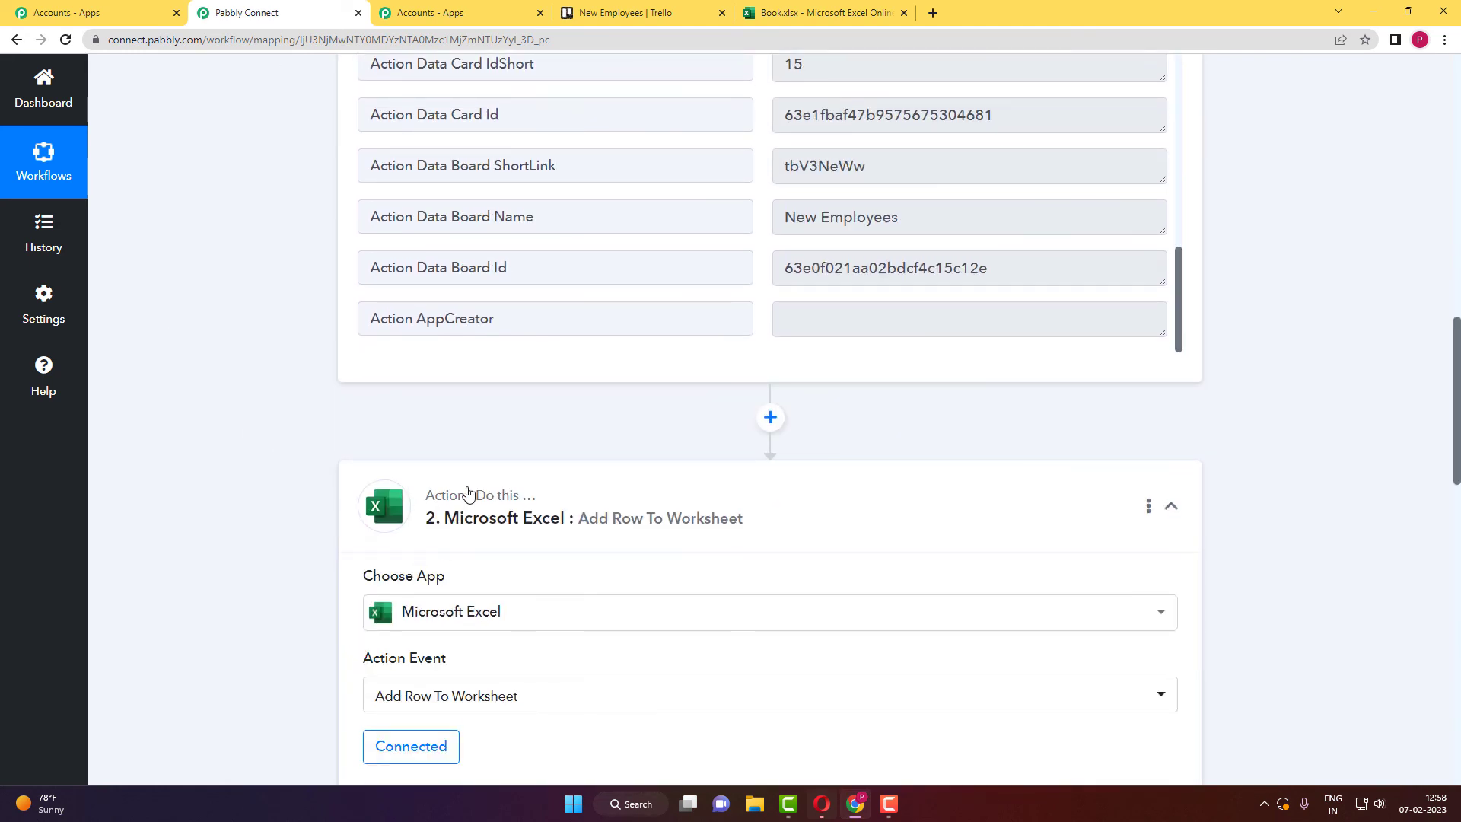
pyautogui.scroll(-3, 299, 527)
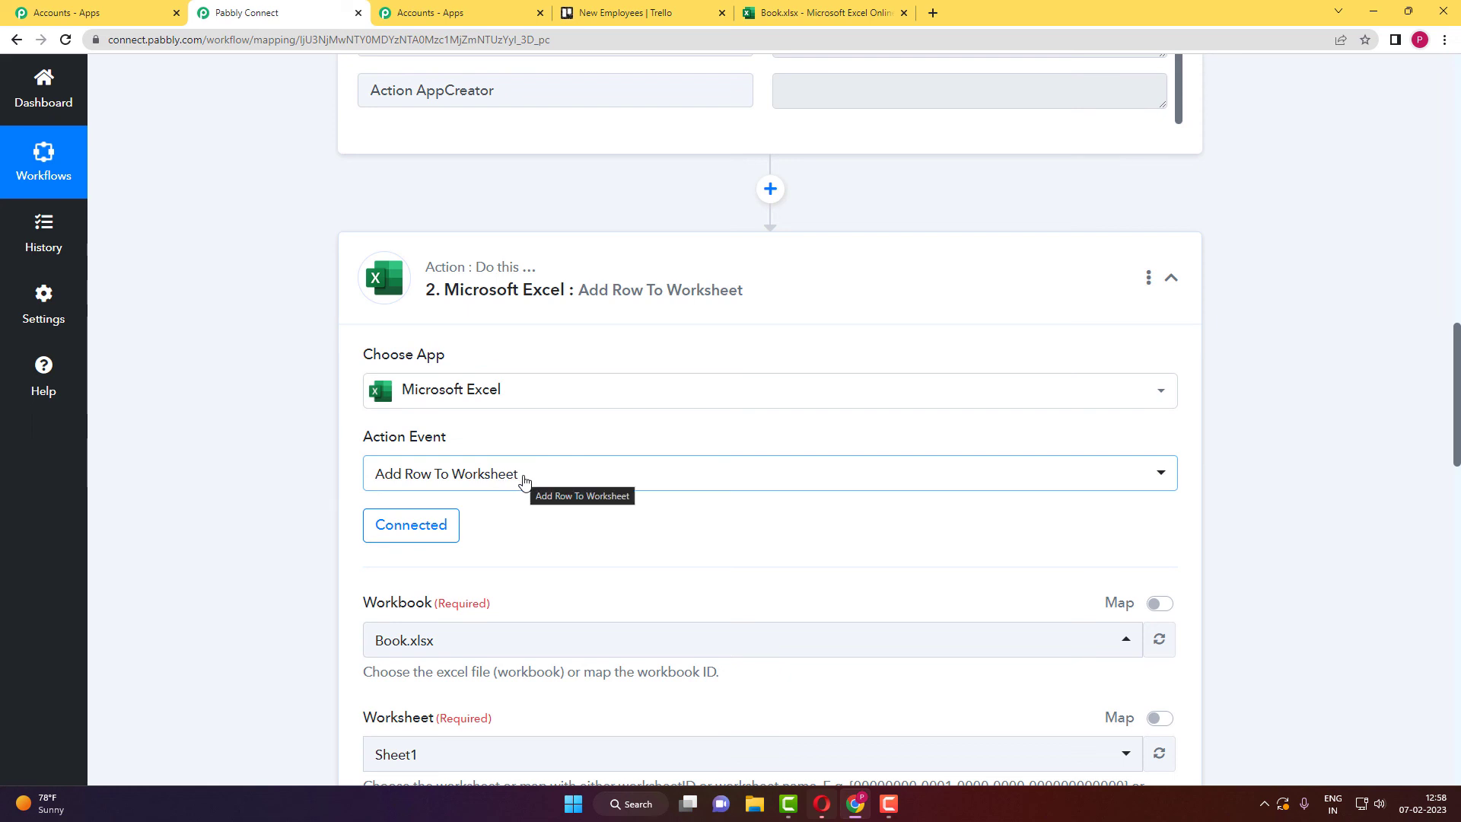
pyautogui.scroll(-3, 515, 525)
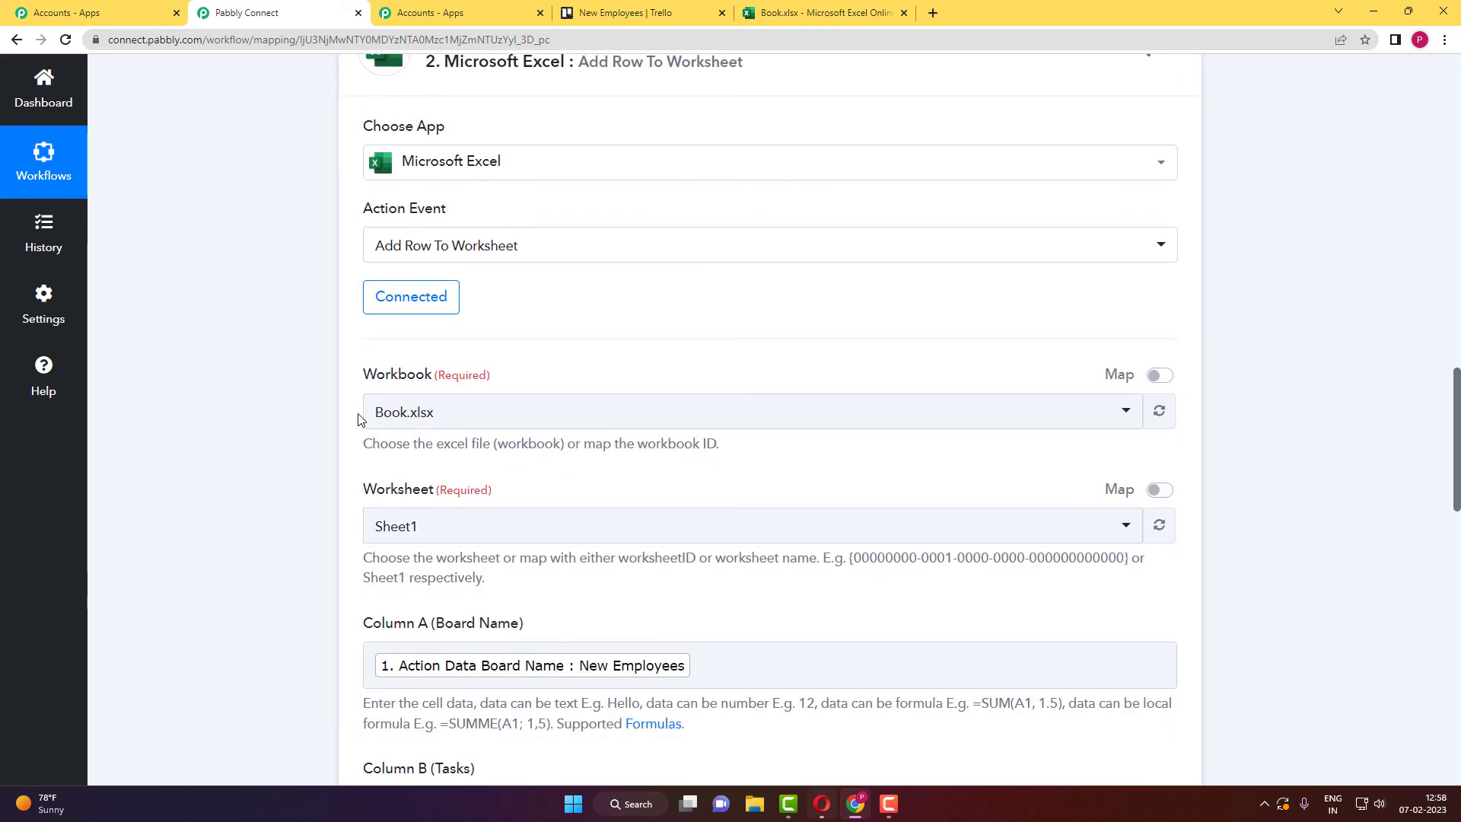
pyautogui.scroll(-2, 330, 421)
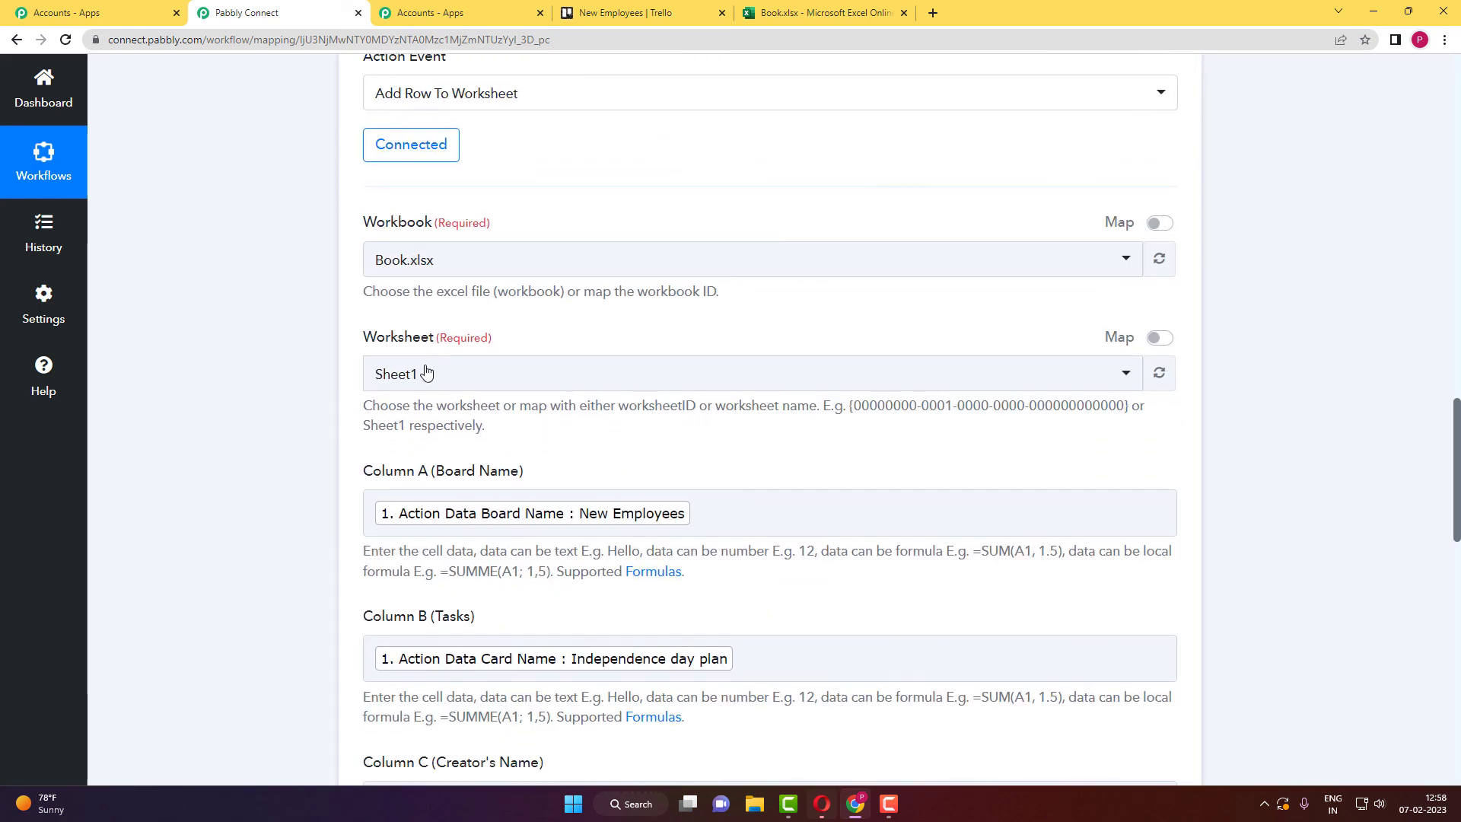
pyautogui.scroll(-8, 395, 457)
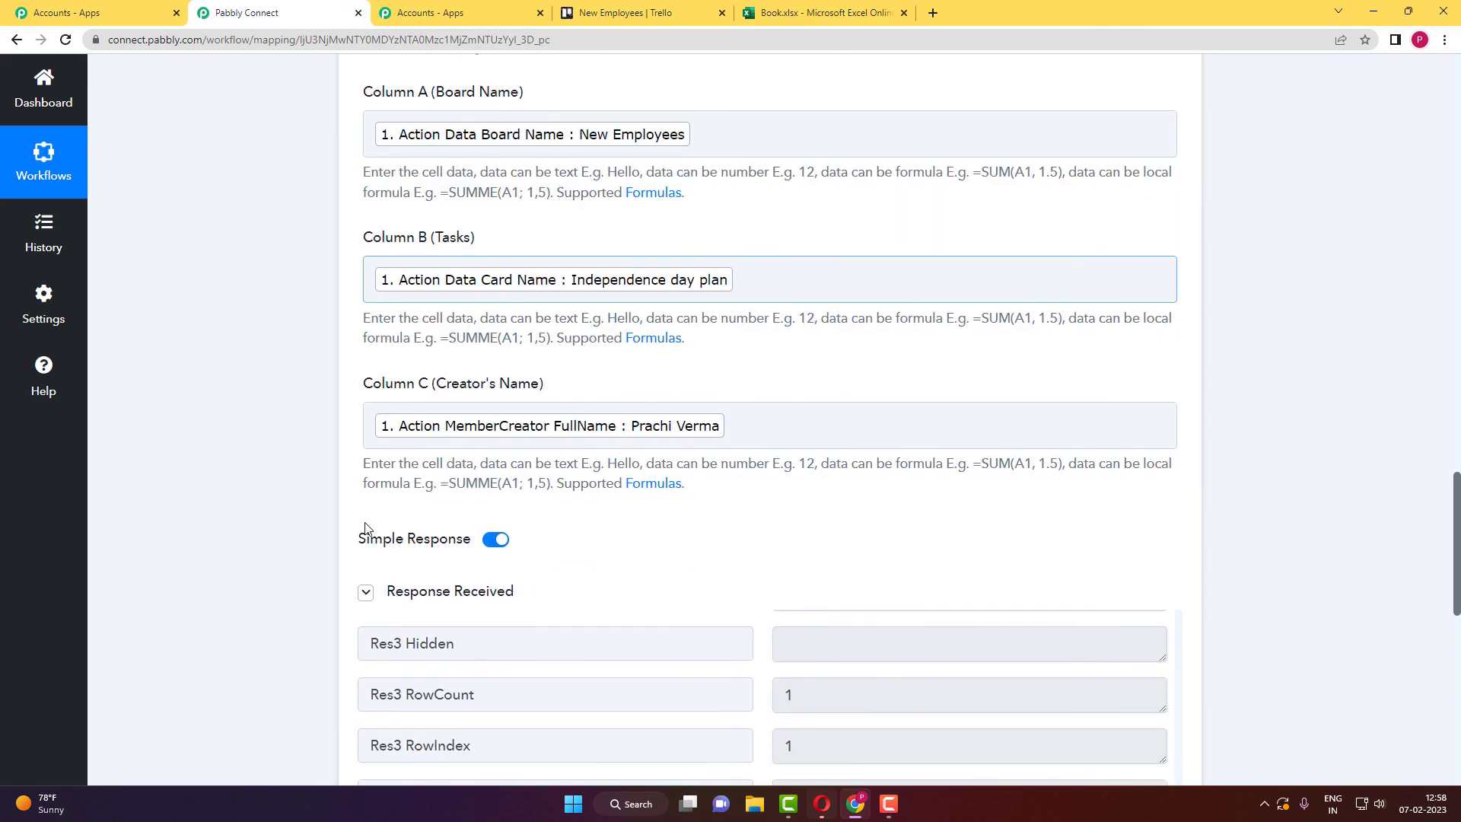
pyautogui.scroll(-3, 373, 457)
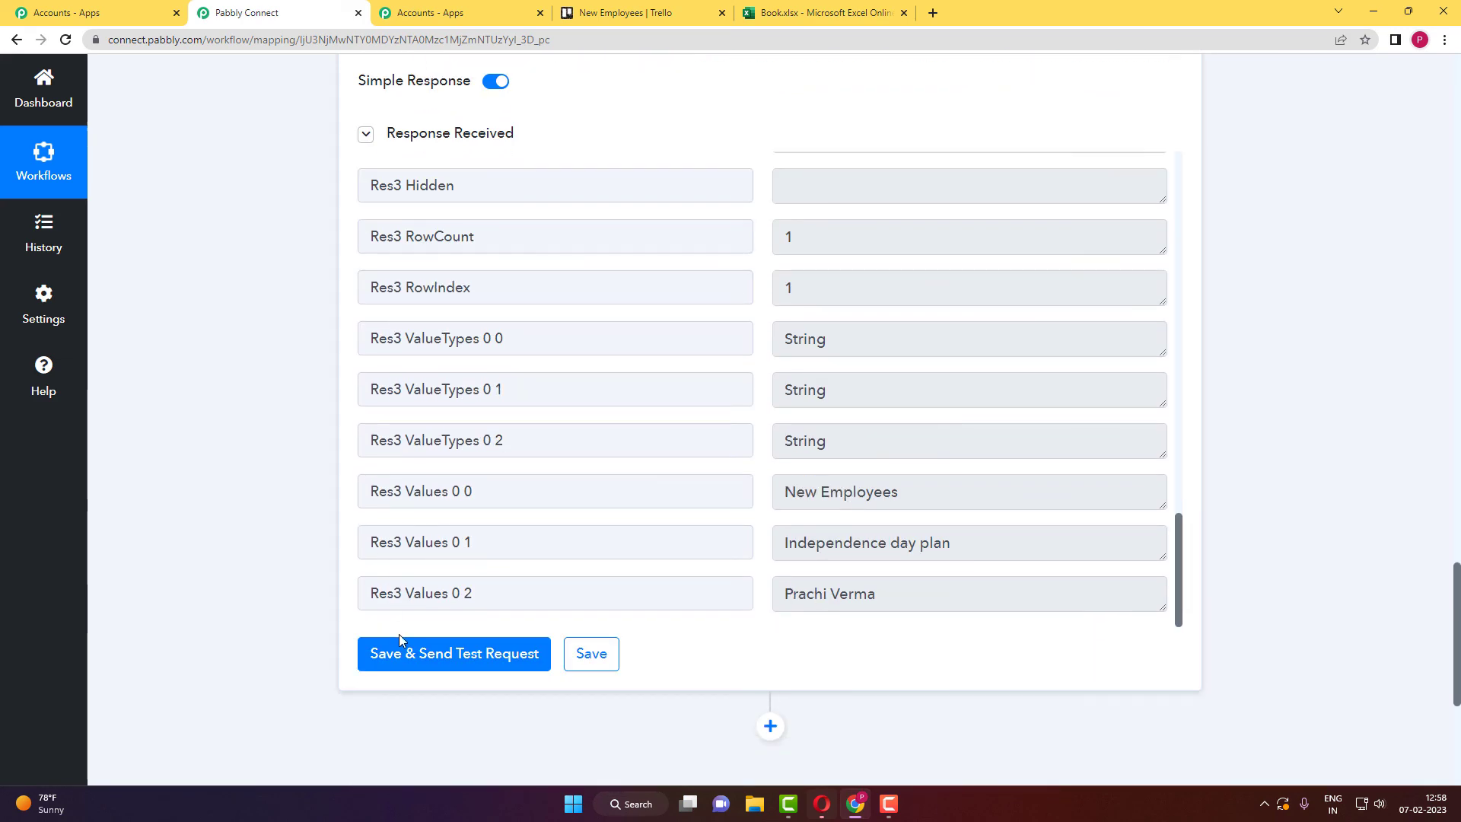
pyautogui.click(829, 13)
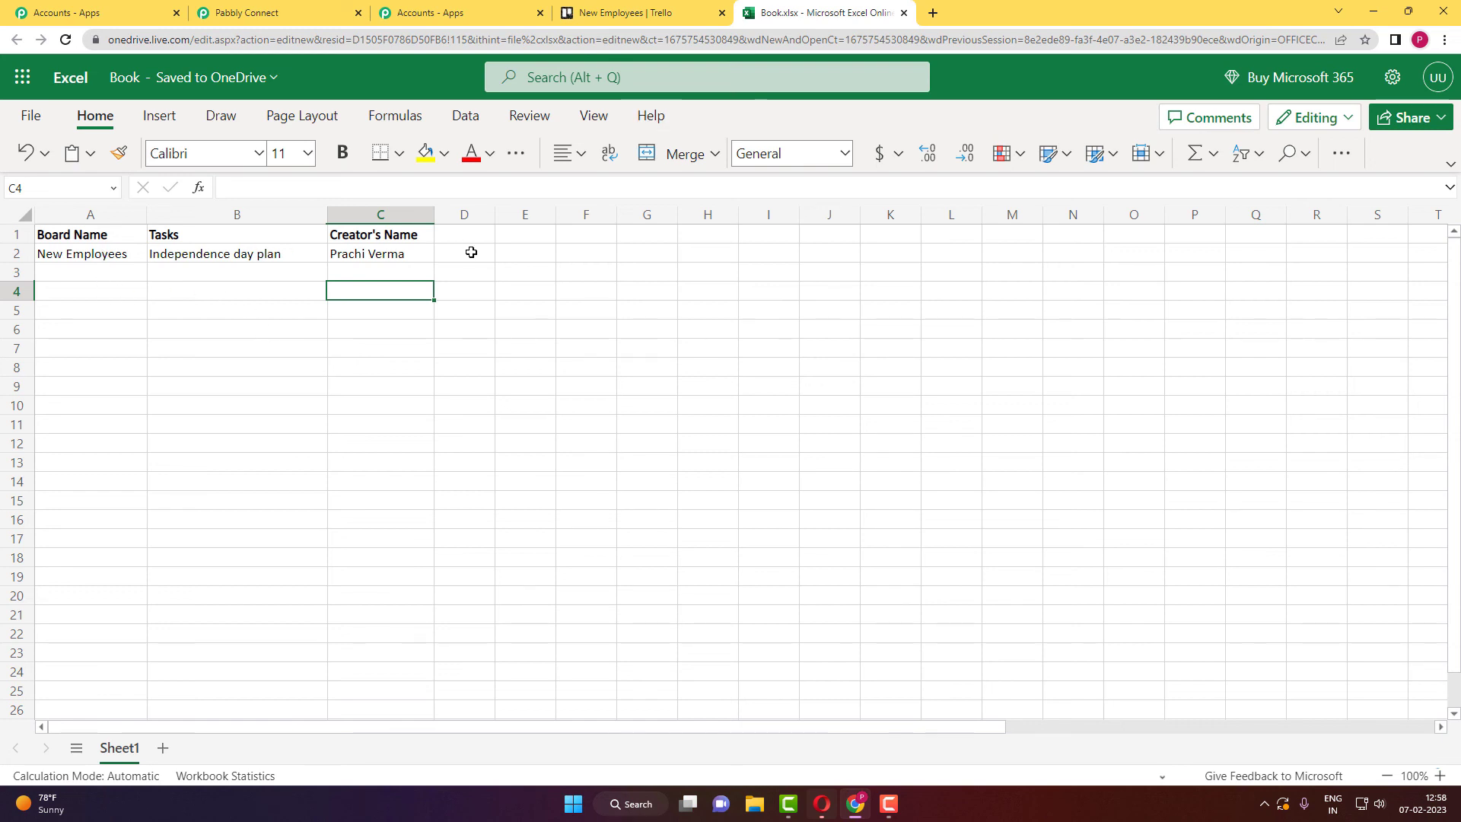
pyautogui.click(264, 8)
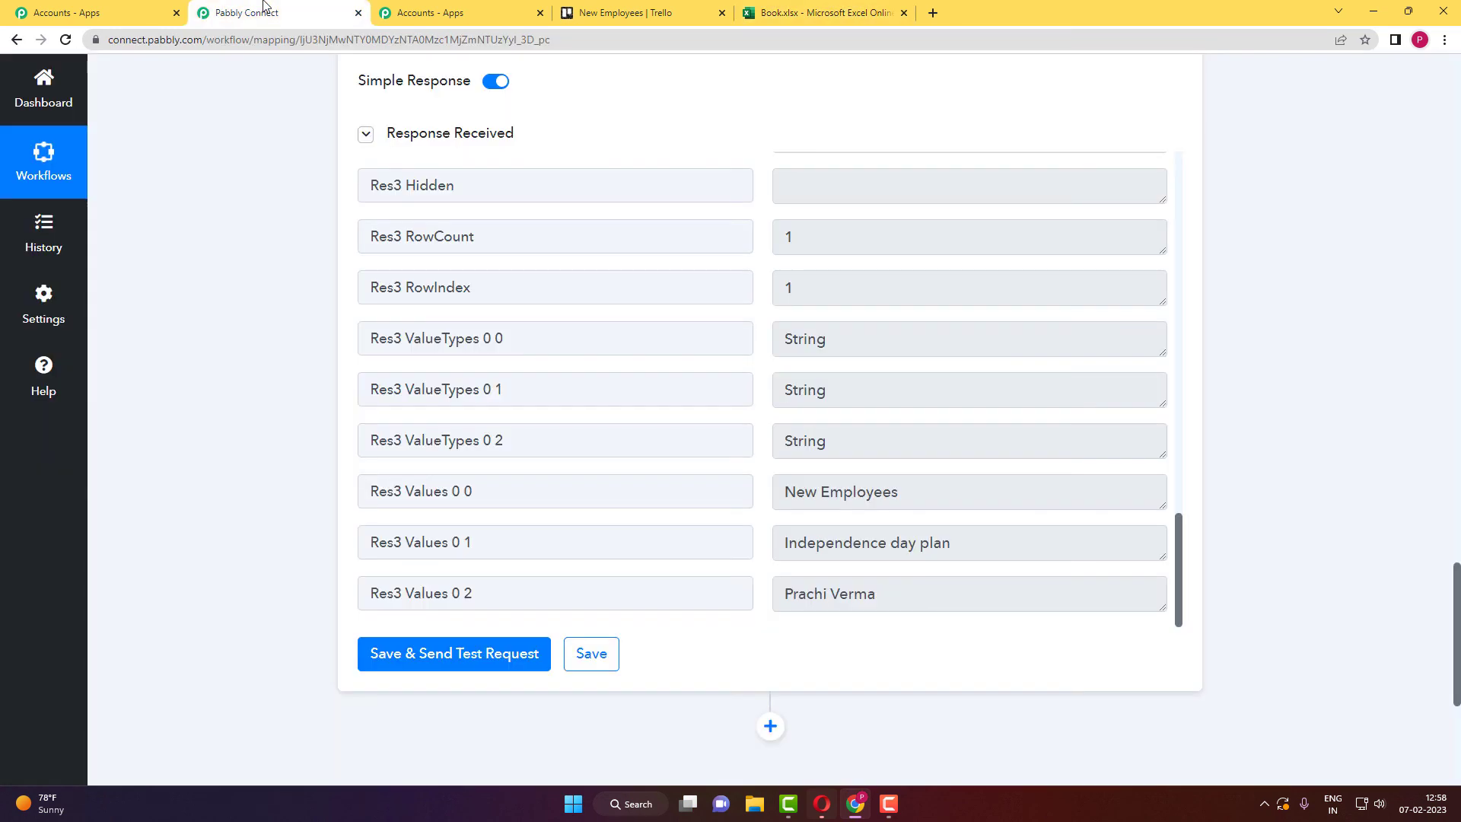
pyautogui.scroll(8, 267, 381)
pyautogui.scroll(9, 266, 384)
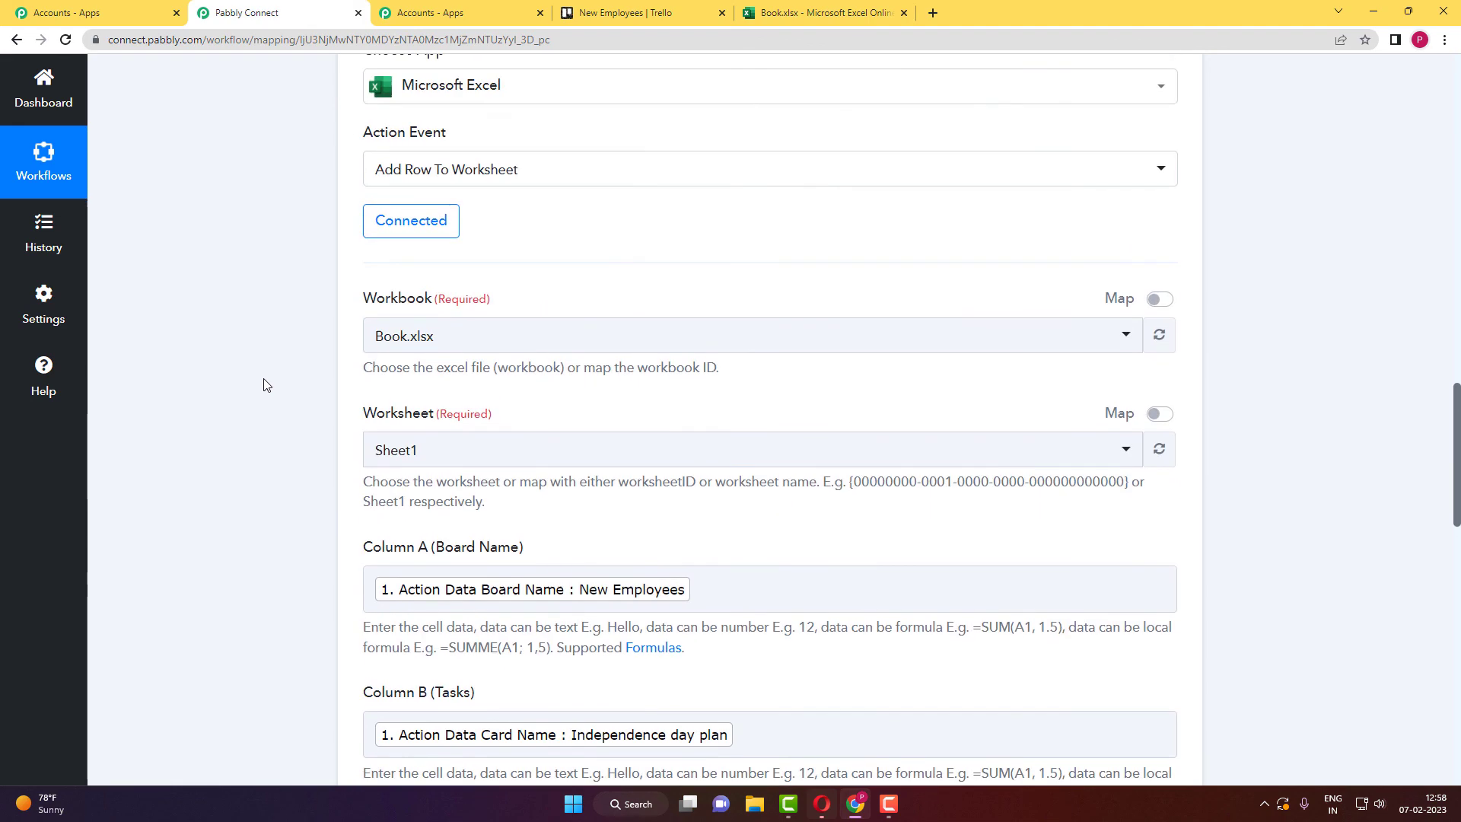